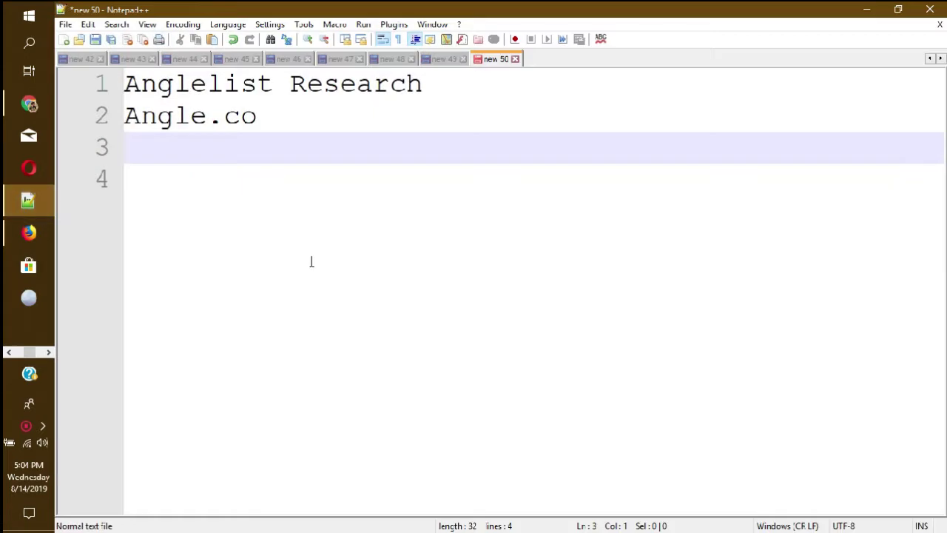
- Select and review the 'Anglelist Research' and 'Angle.co' lines in the Notepad++ notes
drag(446, 89, 307, 87)
drag(238, 89, 125, 87)
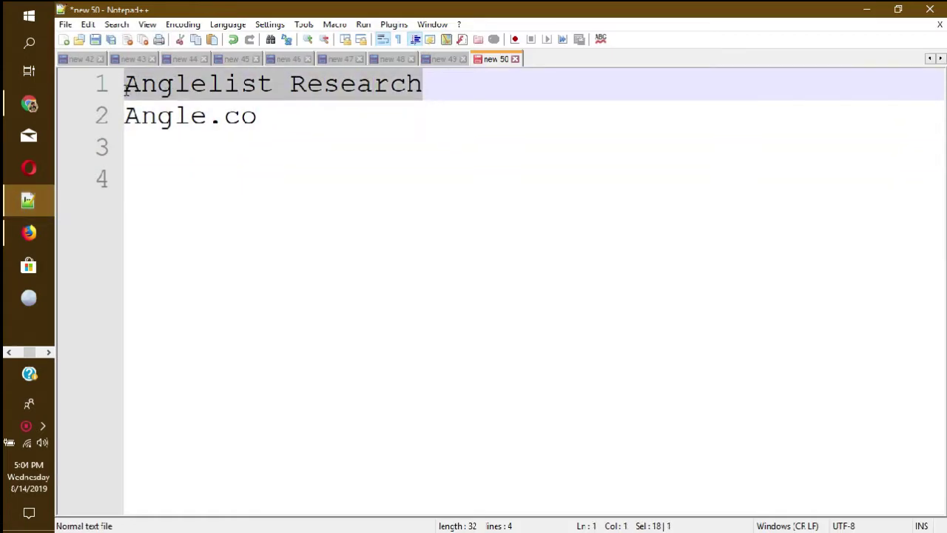
click(330, 118)
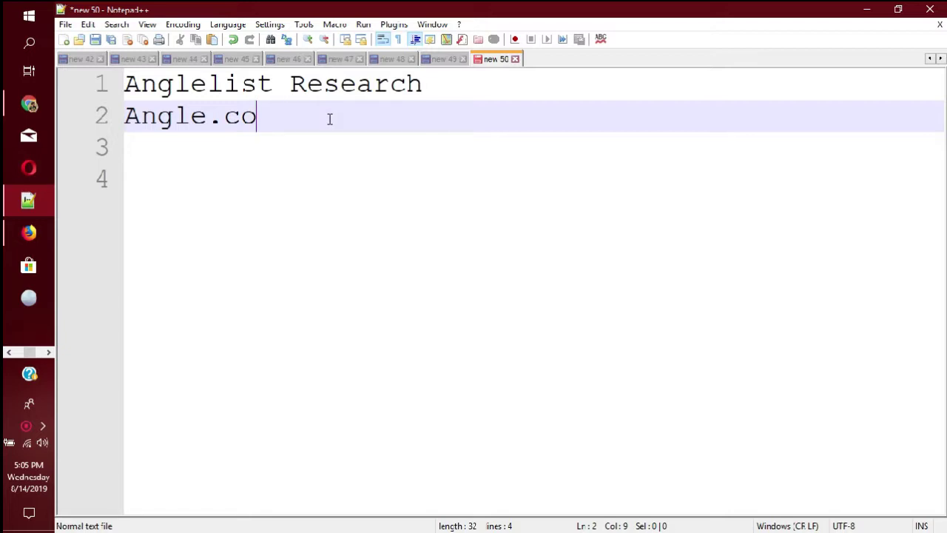
drag(433, 86, 123, 84)
click(257, 92)
click(281, 108)
drag(442, 87, 124, 85)
click(278, 114)
drag(307, 115, 125, 115)
drag(442, 87, 124, 85)
click(315, 125)
- Bring the Sales Operations spreadsheet to the front and show its Info sheet
click(48, 354)
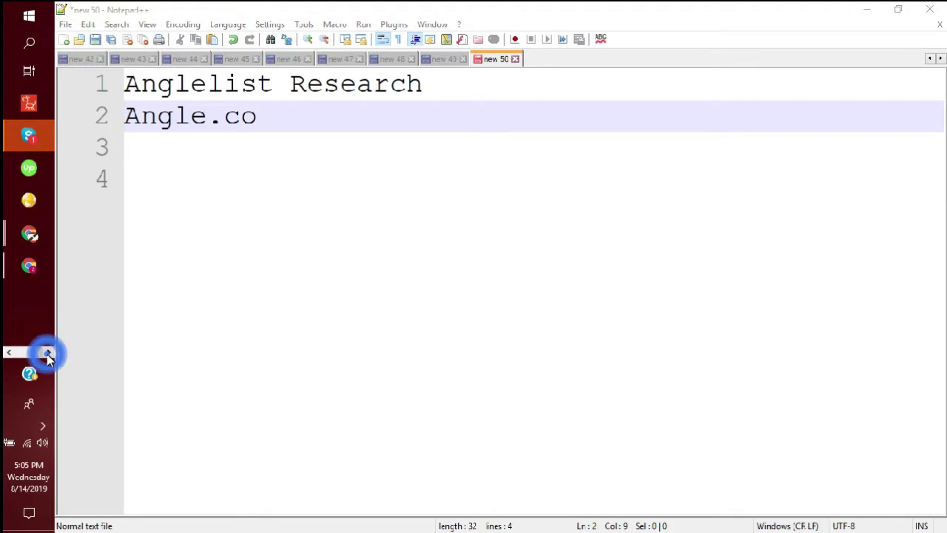
mouse_move(30, 234)
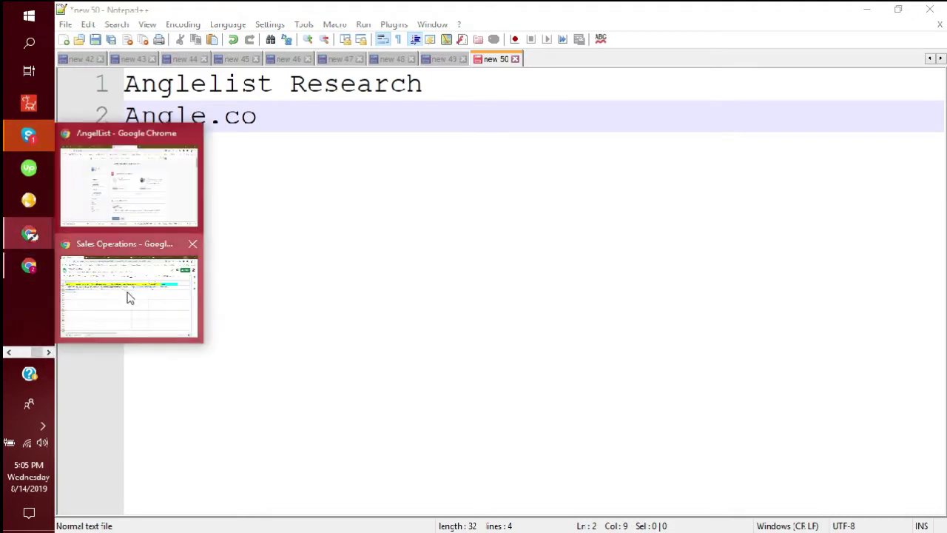
click(129, 297)
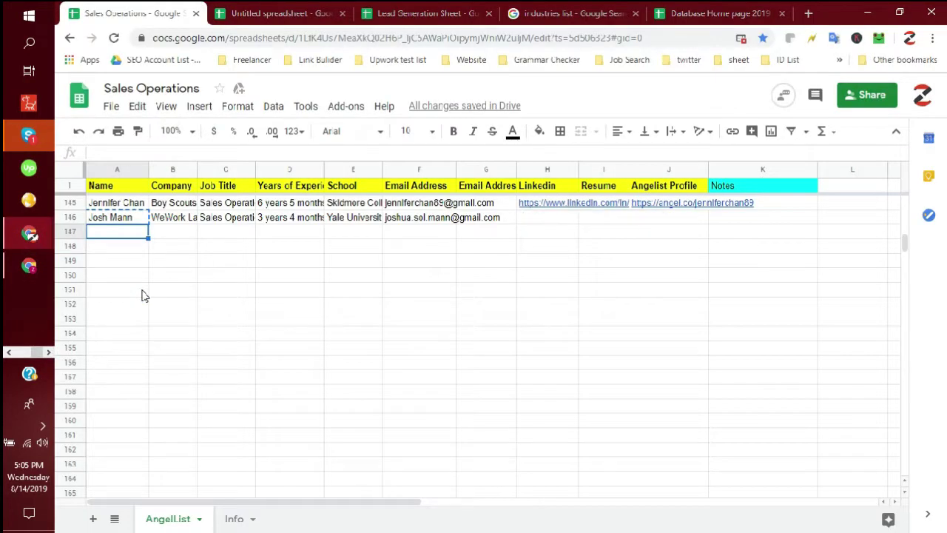
click(236, 520)
click(393, 334)
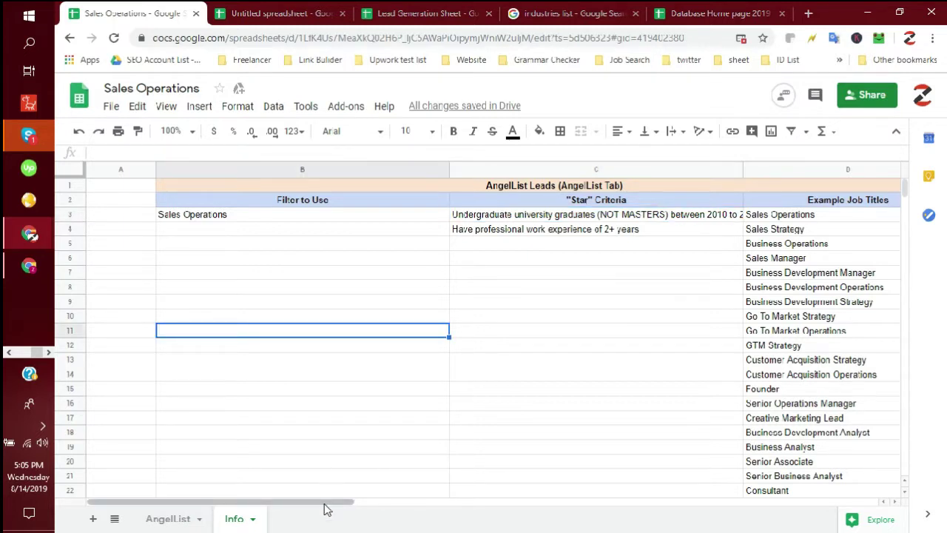
drag(326, 508, 368, 510)
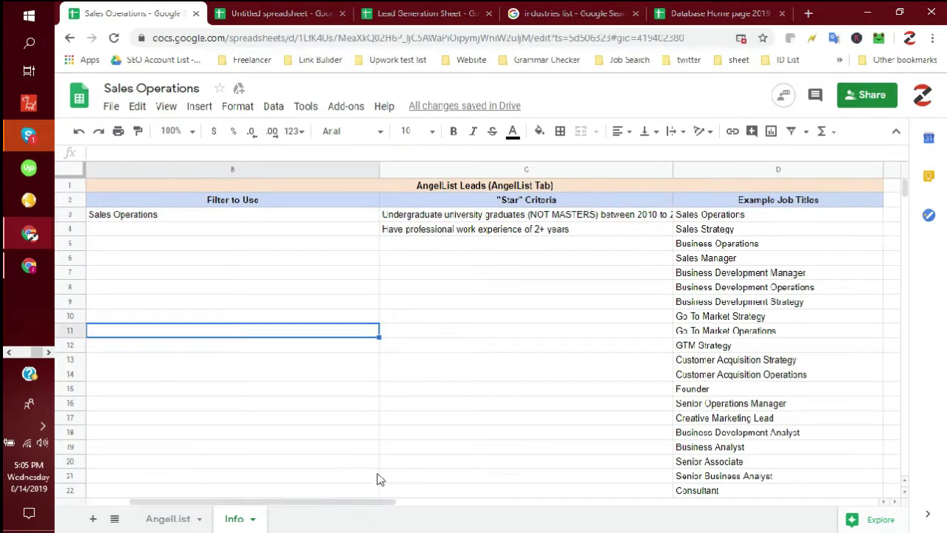
click(442, 317)
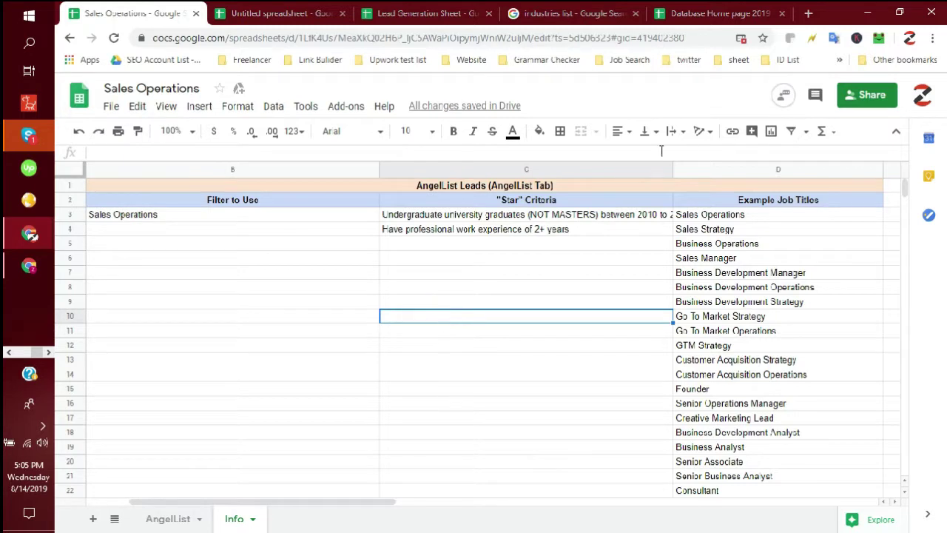
- Widen the 'Star' Criteria column C and narrow the Filter to Use column B
drag(672, 166, 698, 170)
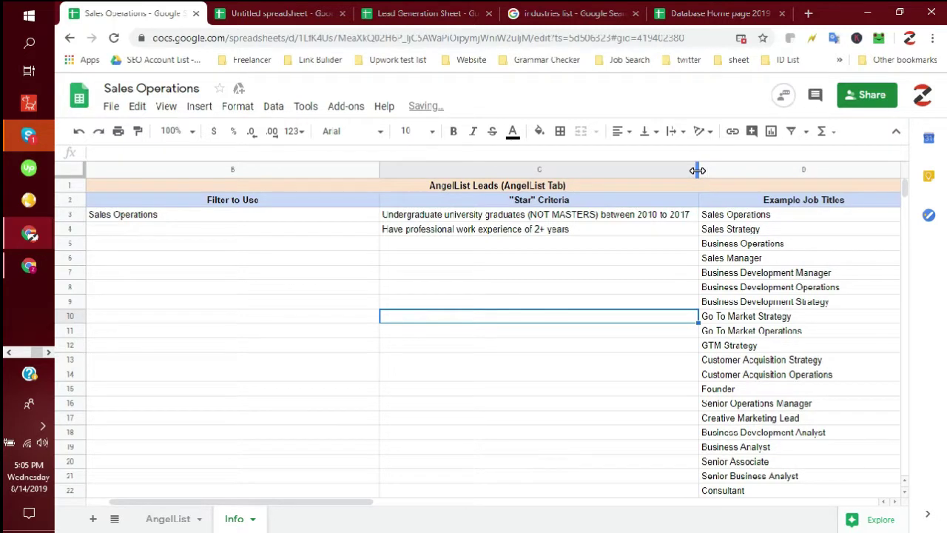
click(196, 258)
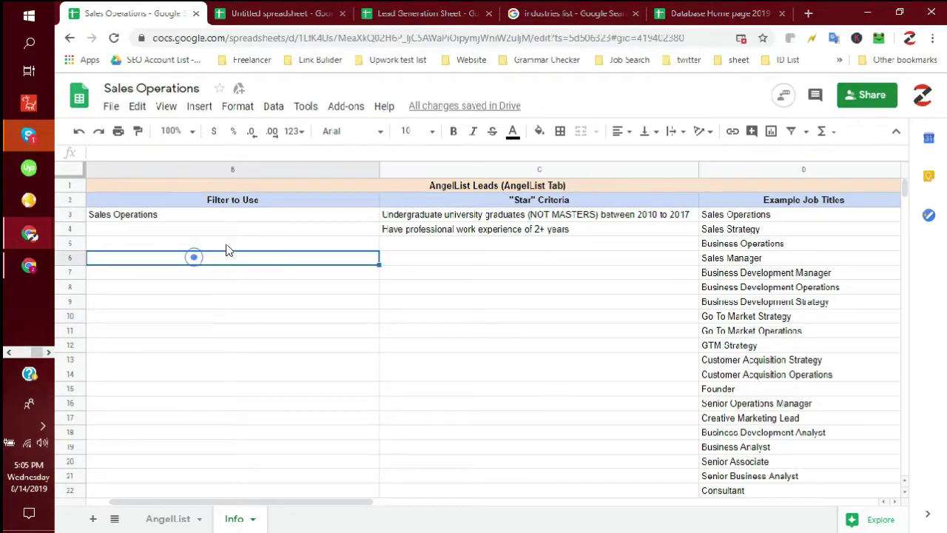
drag(378, 167, 319, 172)
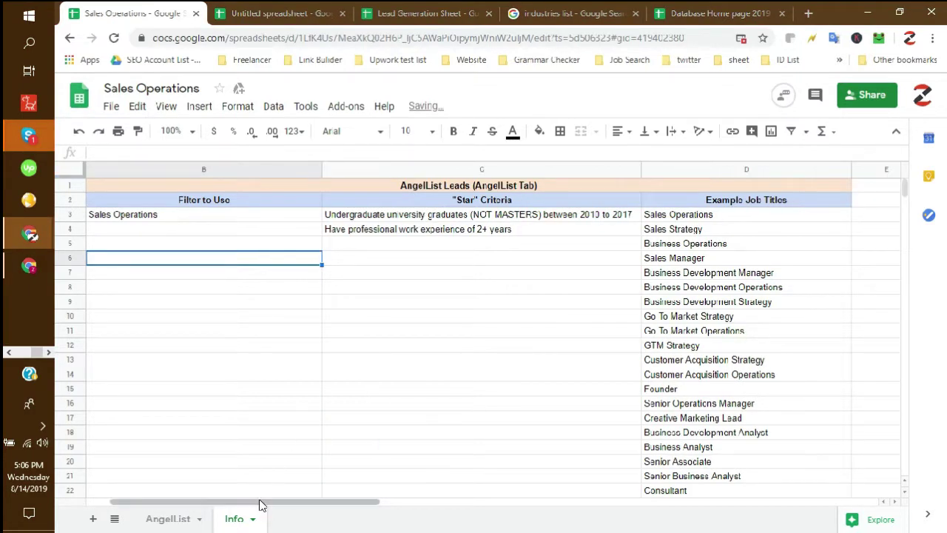
drag(264, 503, 259, 502)
click(293, 380)
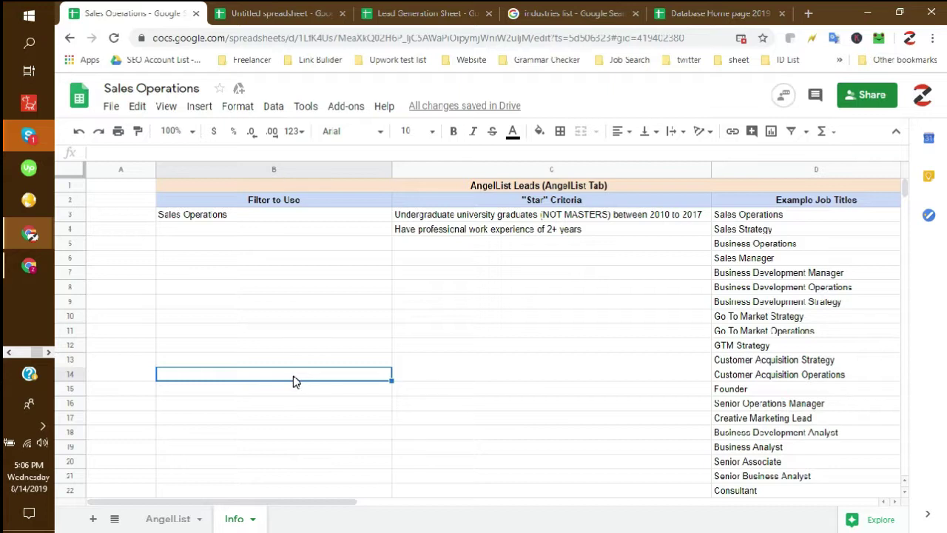
- Look over the AngelList Leads title and the Filter to Use, 'Star' Criteria and Example Job Titles headers
click(294, 381)
click(316, 227)
click(307, 216)
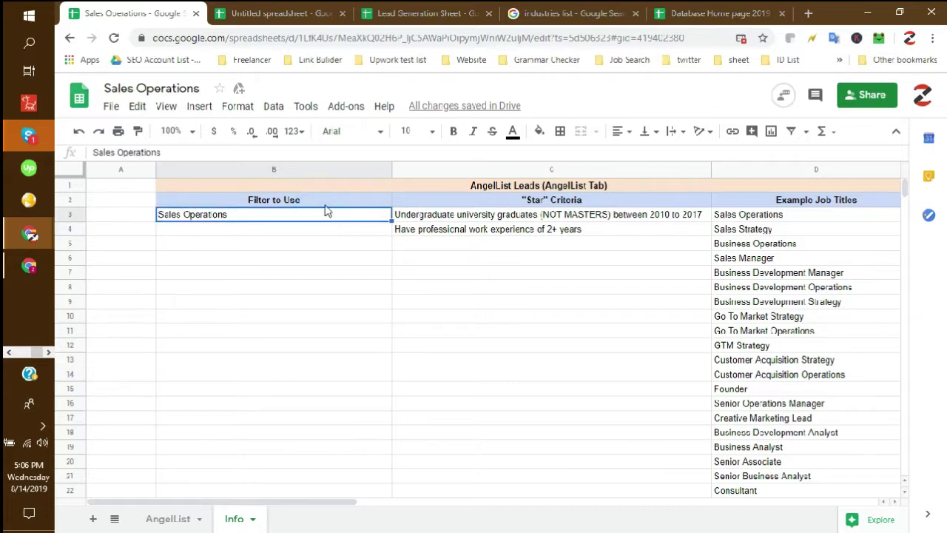
click(540, 260)
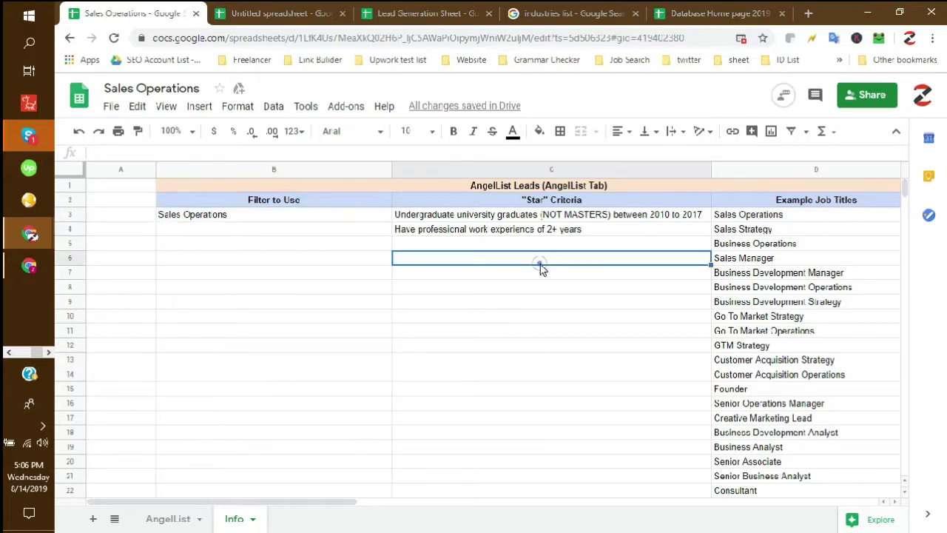
click(573, 187)
click(317, 201)
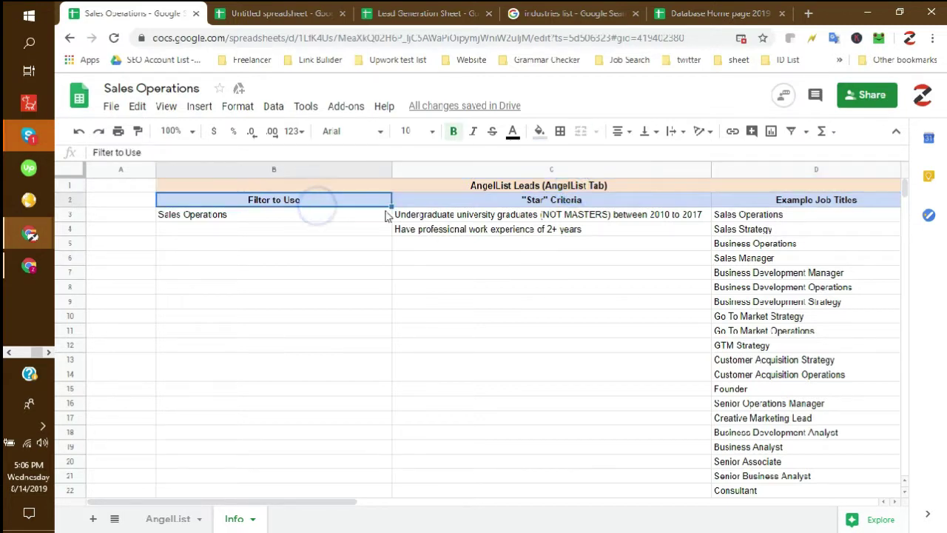
click(522, 203)
click(789, 203)
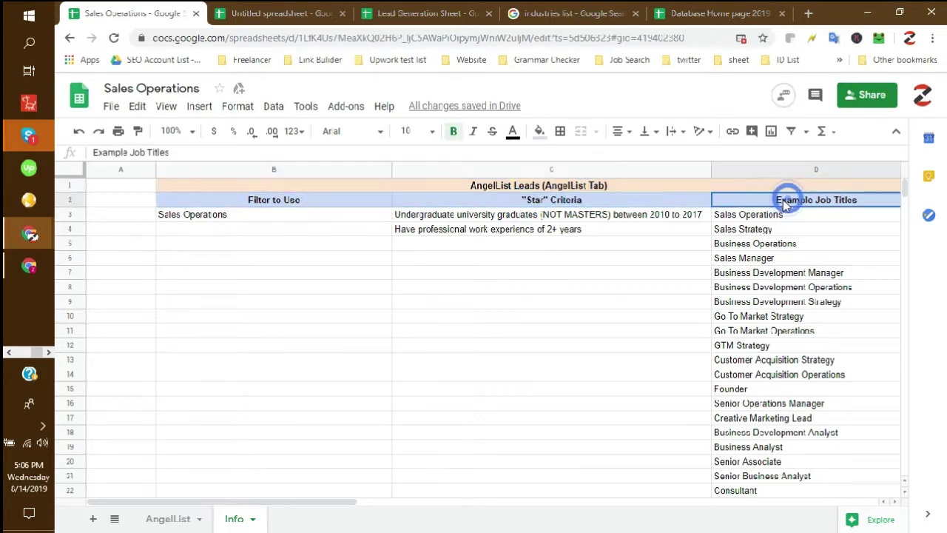
click(557, 319)
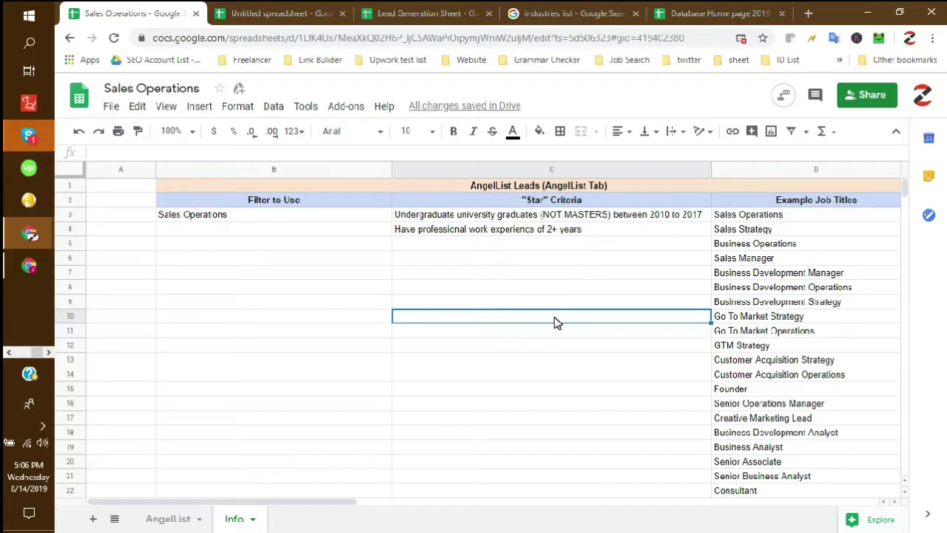
- Check the Sales Operations value listed under Filter to Use
click(332, 214)
click(326, 195)
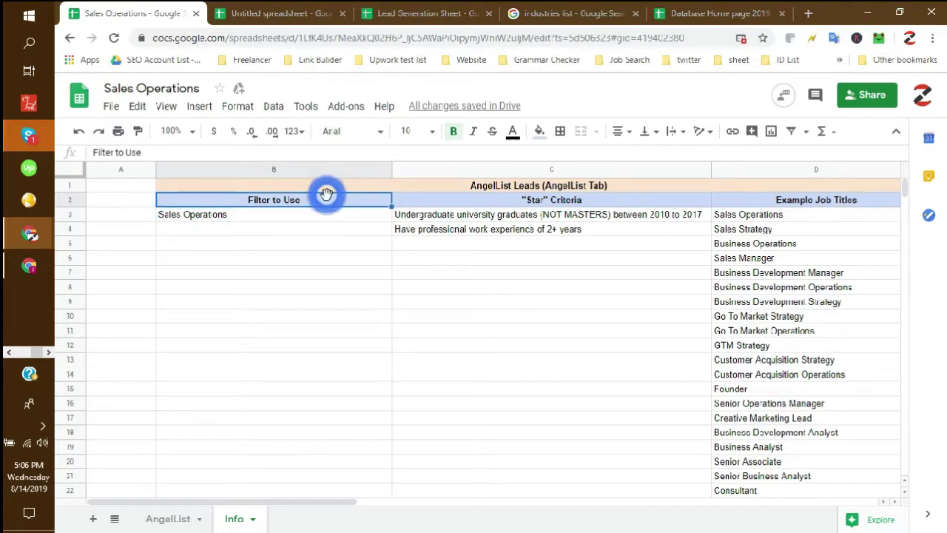
click(286, 215)
click(305, 195)
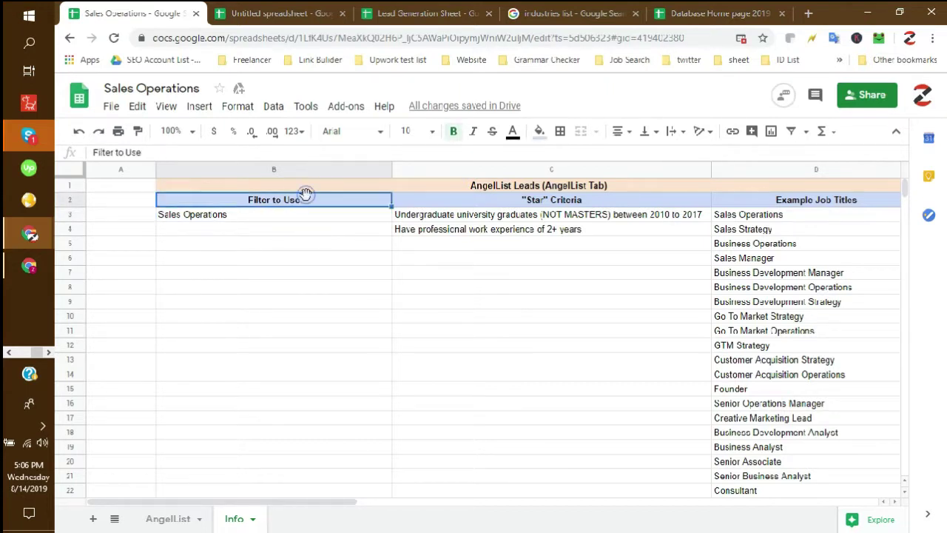
click(321, 220)
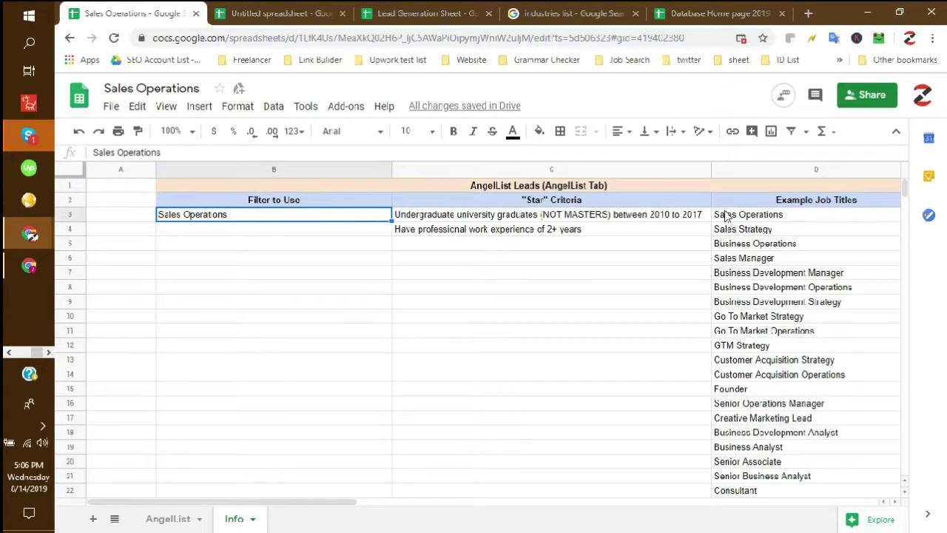
- Read the two 'Star' criteria: 2010–2017 non-Masters graduates and professional work experience
click(642, 202)
click(614, 221)
click(614, 234)
click(621, 222)
click(621, 220)
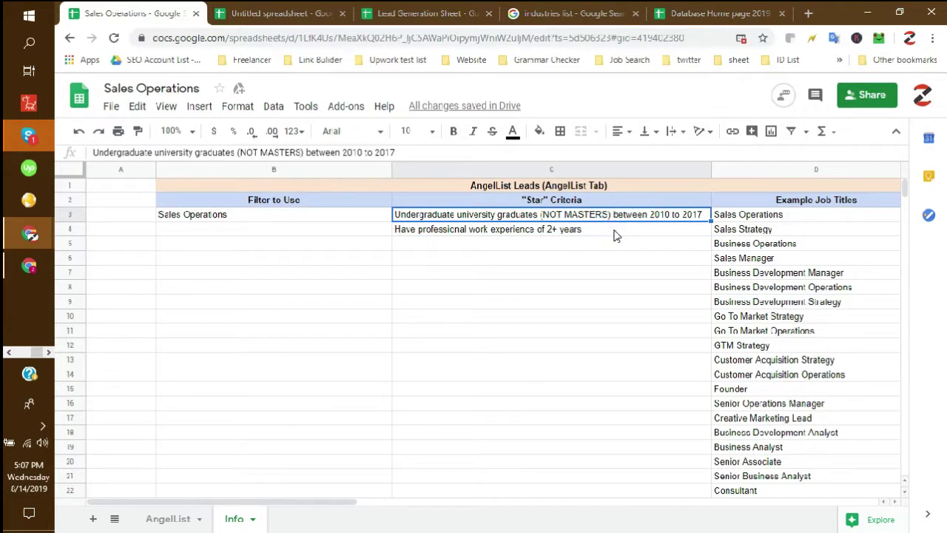
click(614, 232)
click(619, 219)
click(626, 220)
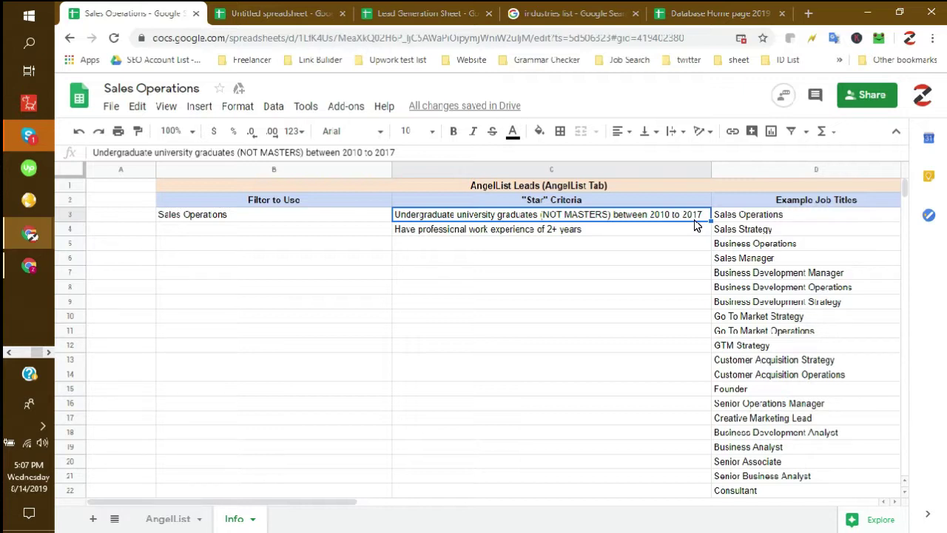
- Re-examine the 2+ years' experience criterion in C4 against the empty cells below it
click(612, 234)
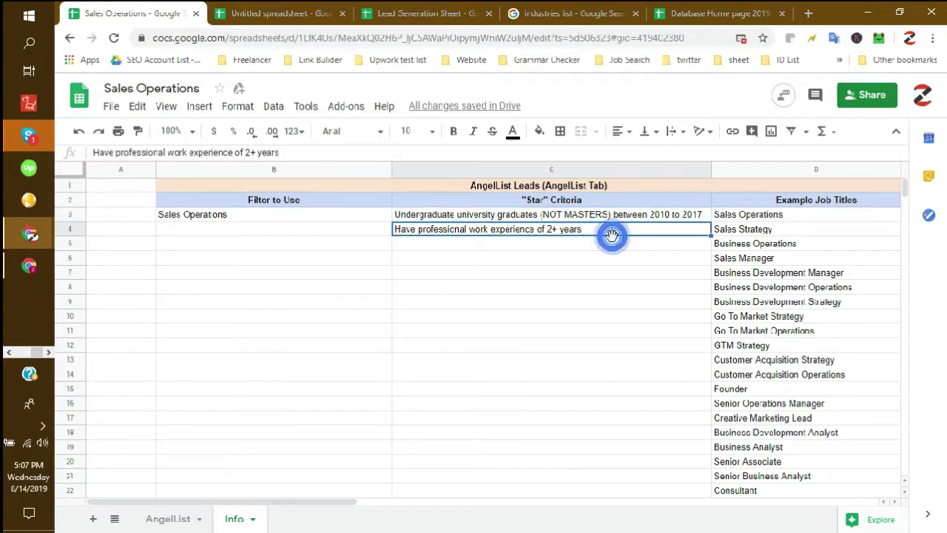
click(574, 259)
click(598, 231)
click(595, 237)
click(611, 230)
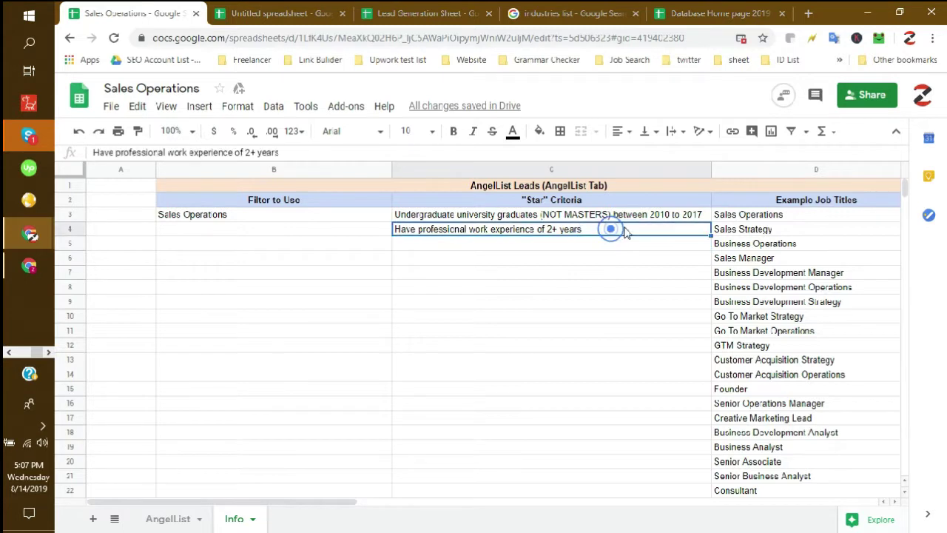
click(658, 214)
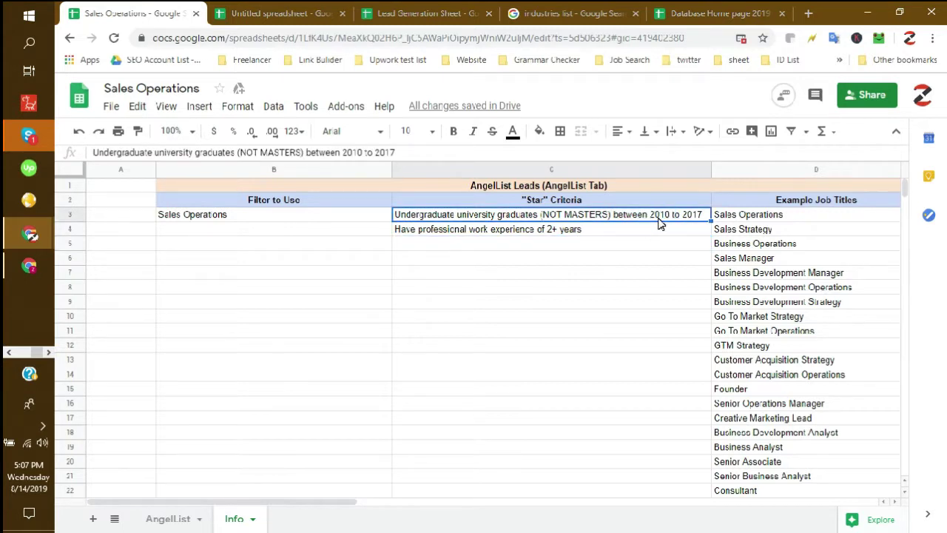
click(644, 259)
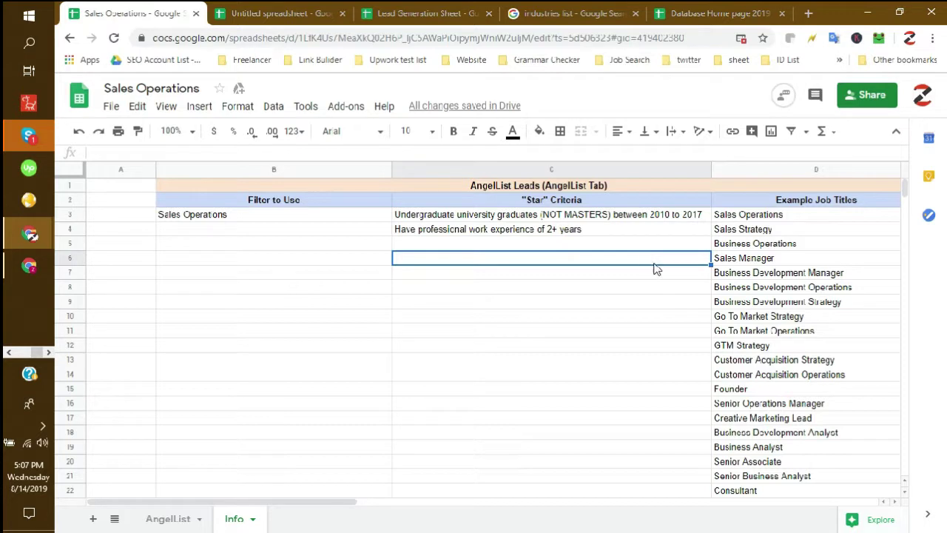
click(629, 303)
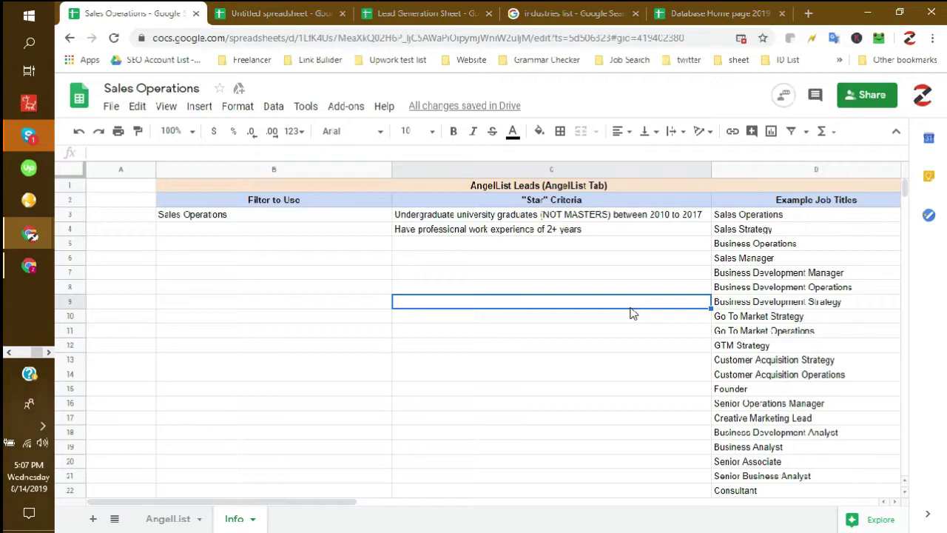
click(605, 234)
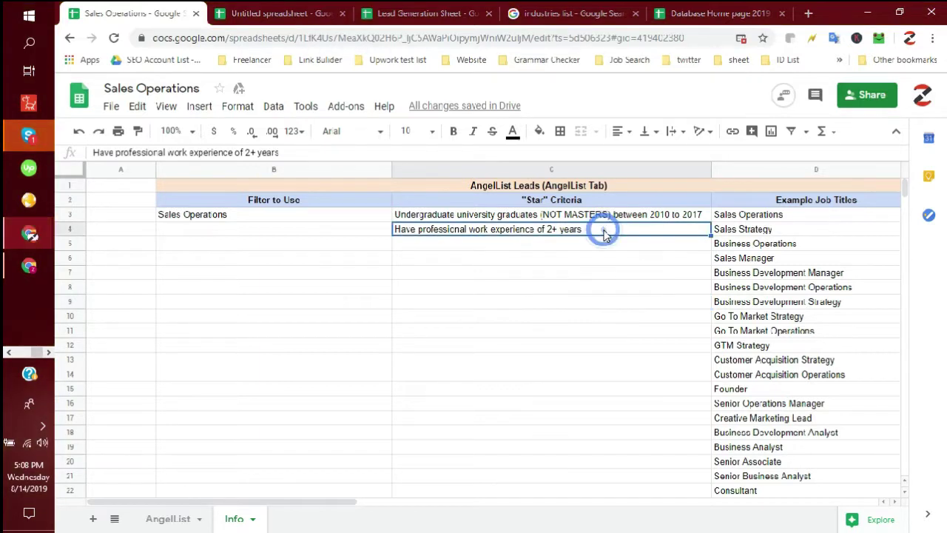
click(549, 269)
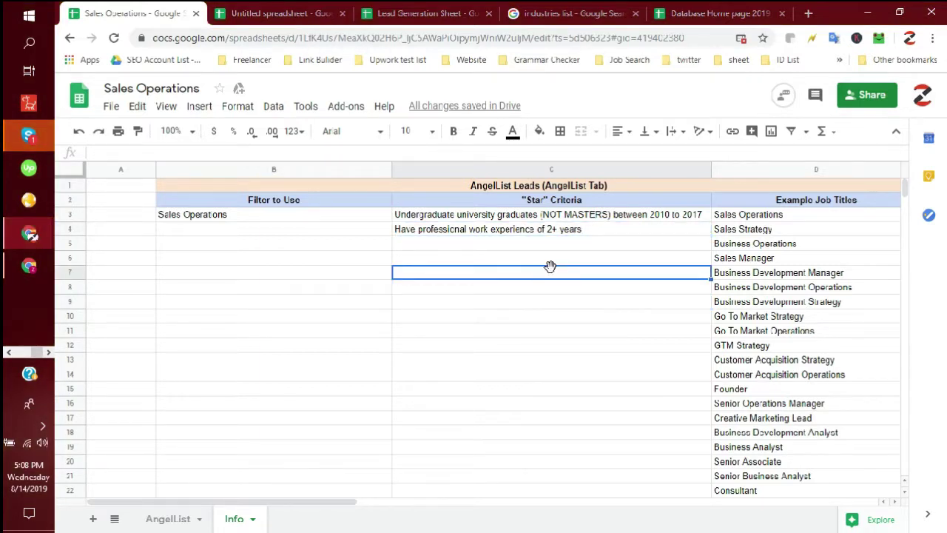
click(516, 233)
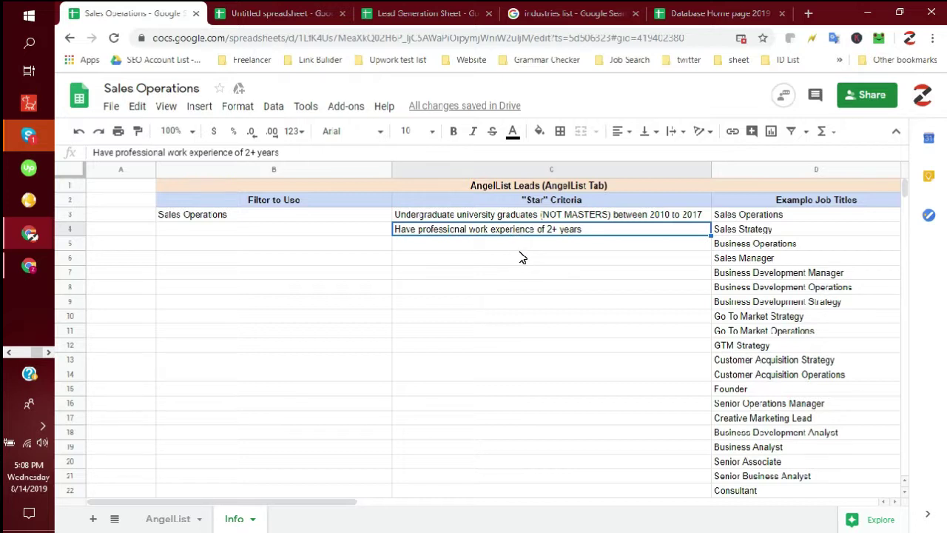
click(528, 294)
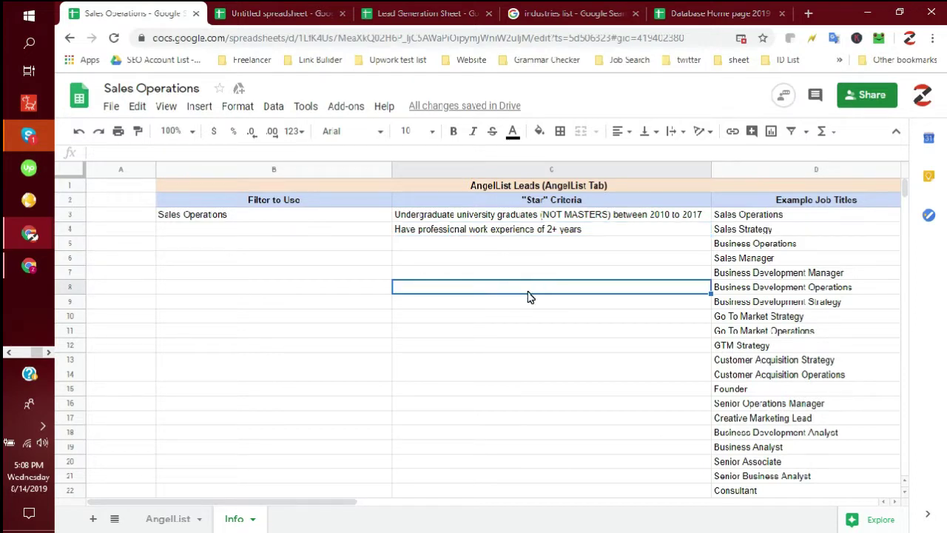
click(799, 205)
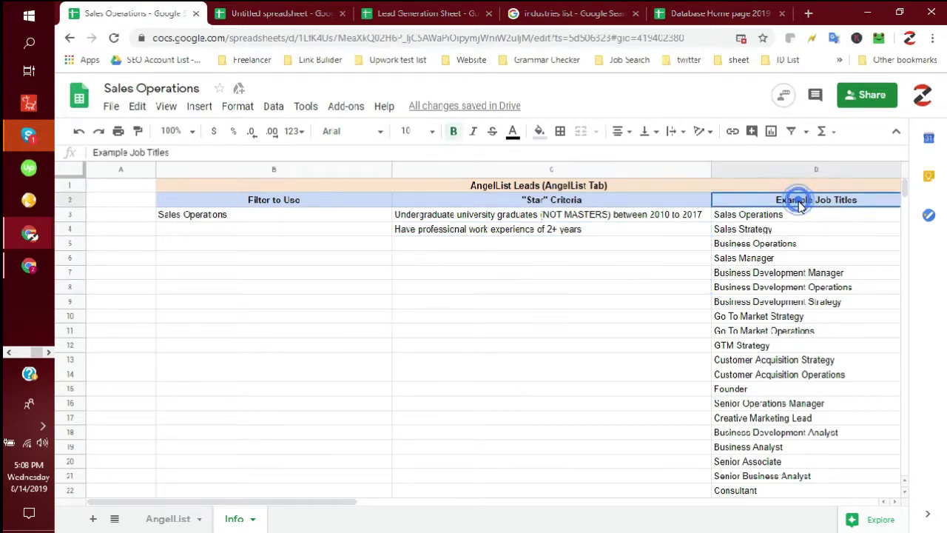
drag(796, 215, 787, 511)
scroll(771, 398, up, 5)
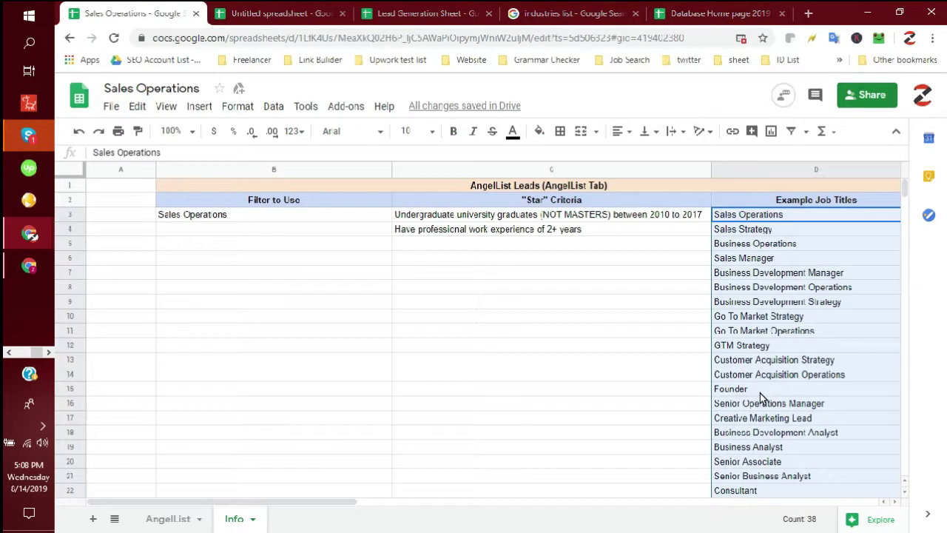
click(669, 303)
drag(769, 216, 775, 314)
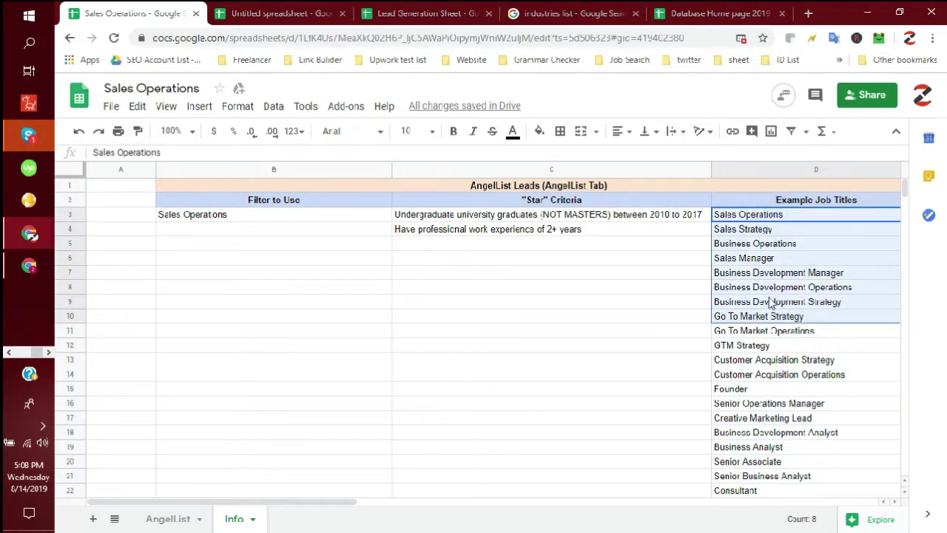
click(770, 272)
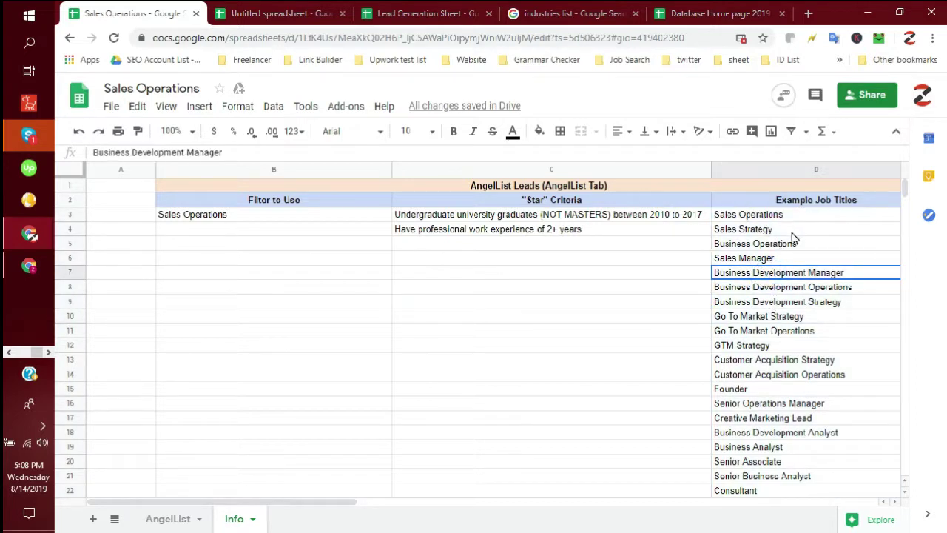
click(804, 243)
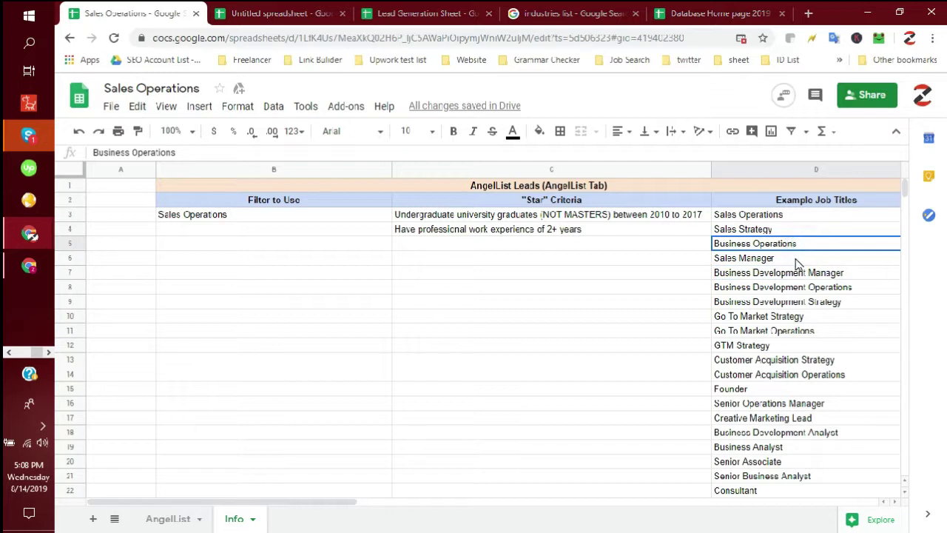
click(797, 259)
click(674, 316)
drag(799, 220, 787, 416)
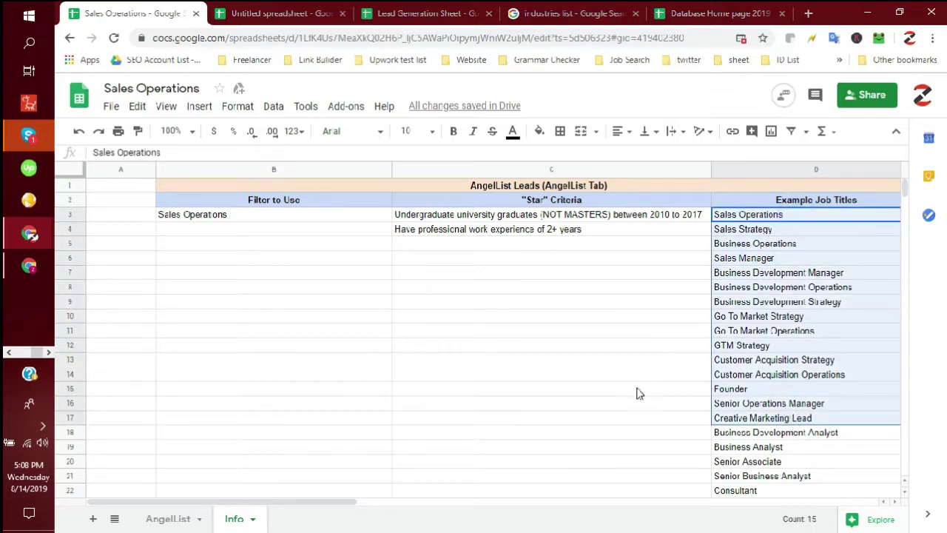
click(639, 394)
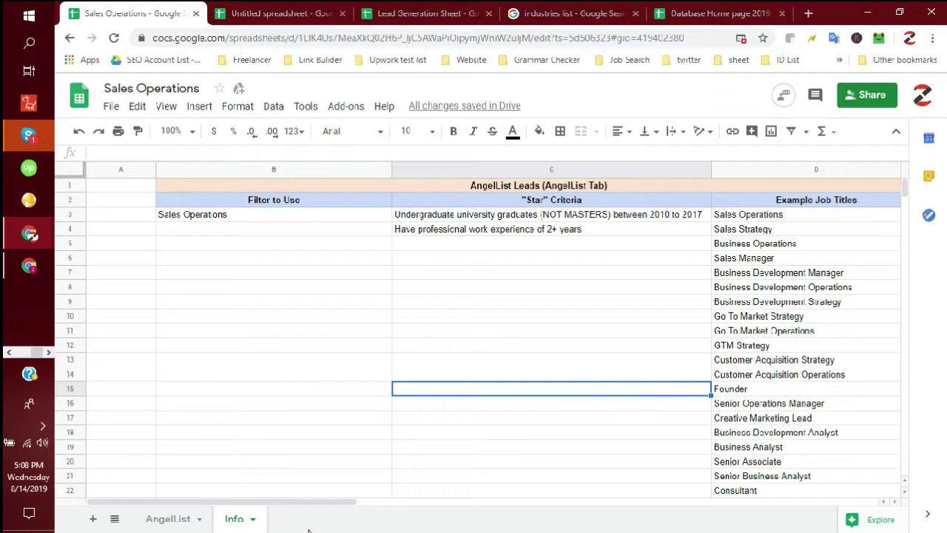
- On the AngelList sheet, widen the Company column so LunchSmarter shows fully
click(167, 519)
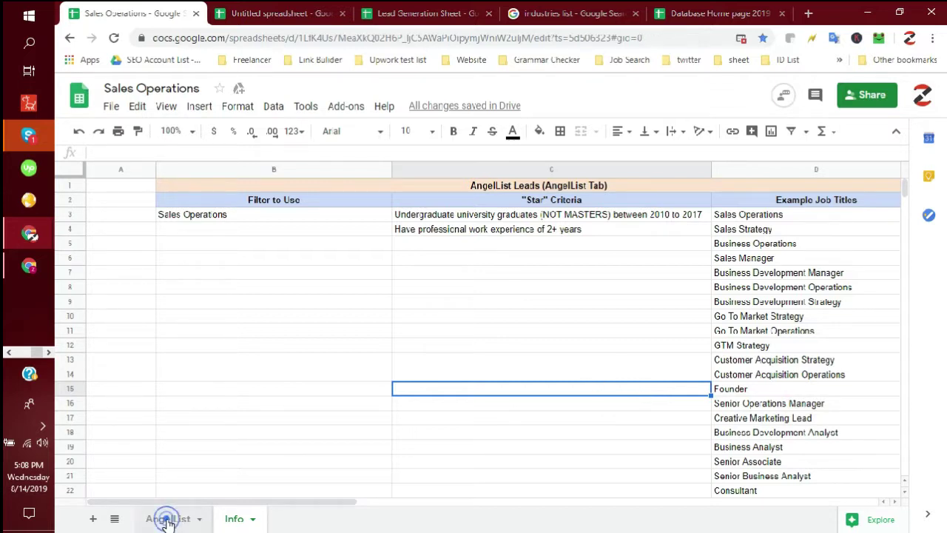
scroll(383, 347, up, 5)
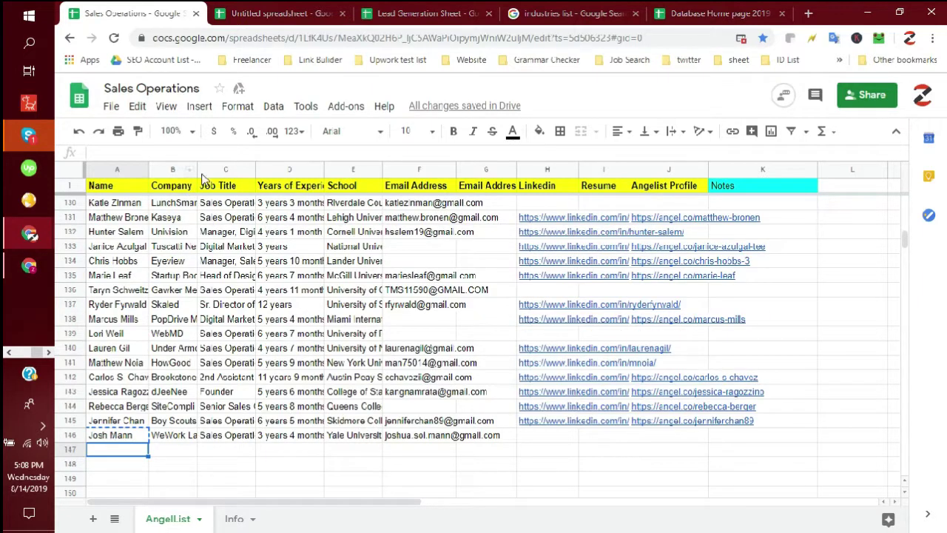
drag(198, 168, 212, 168)
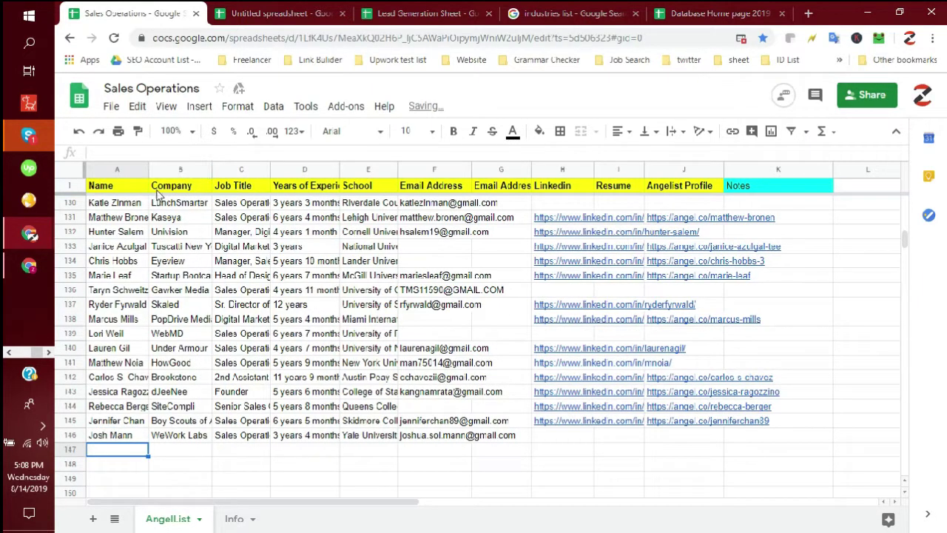
click(125, 208)
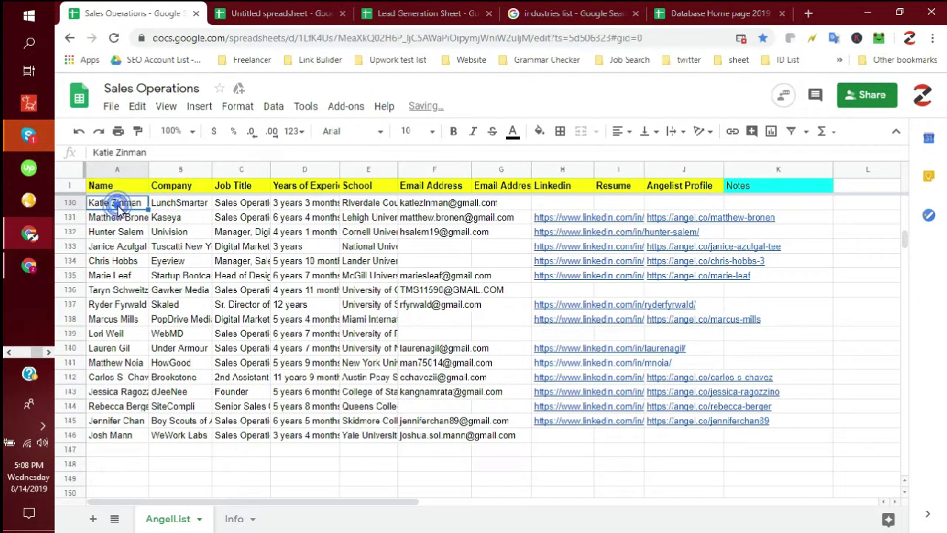
click(181, 205)
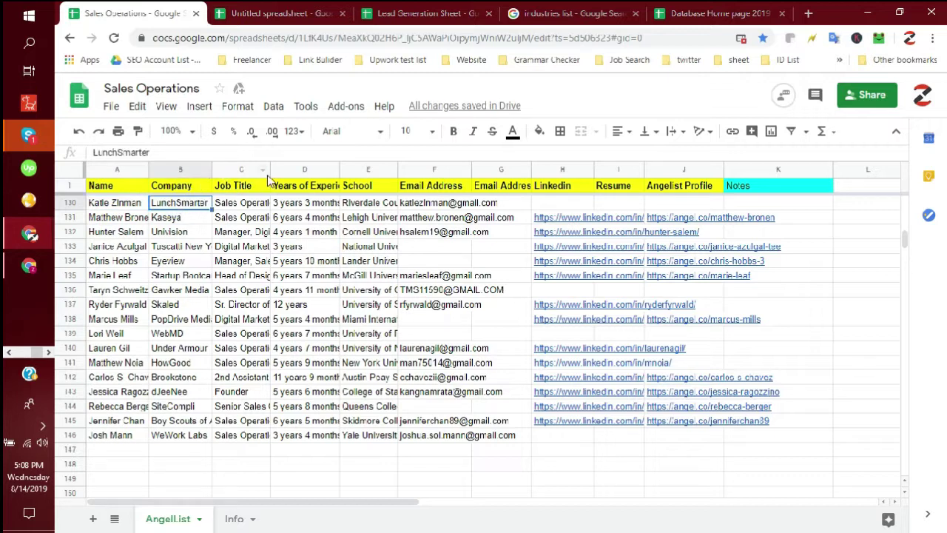
- Widen the Job Title, Years of Experience and School columns to fit their contents
drag(270, 169, 287, 169)
click(231, 208)
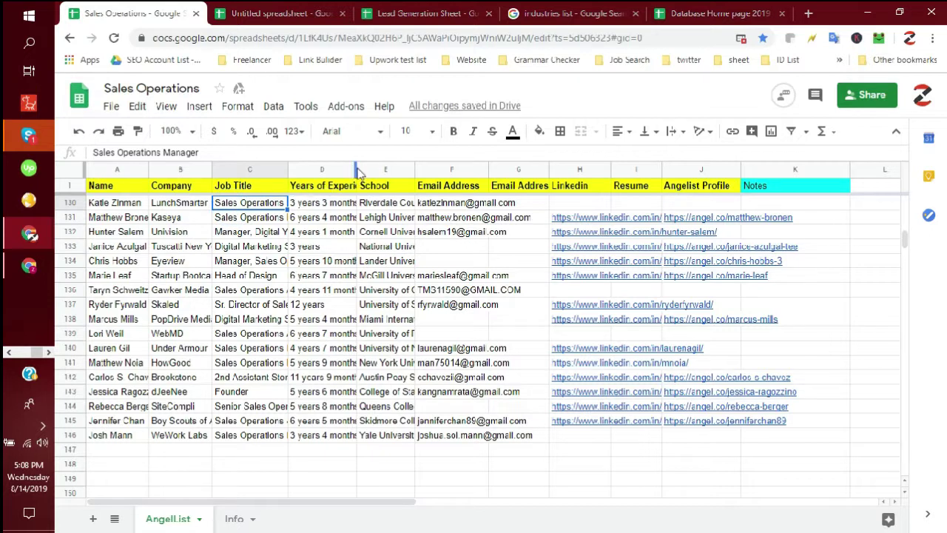
drag(356, 169, 374, 168)
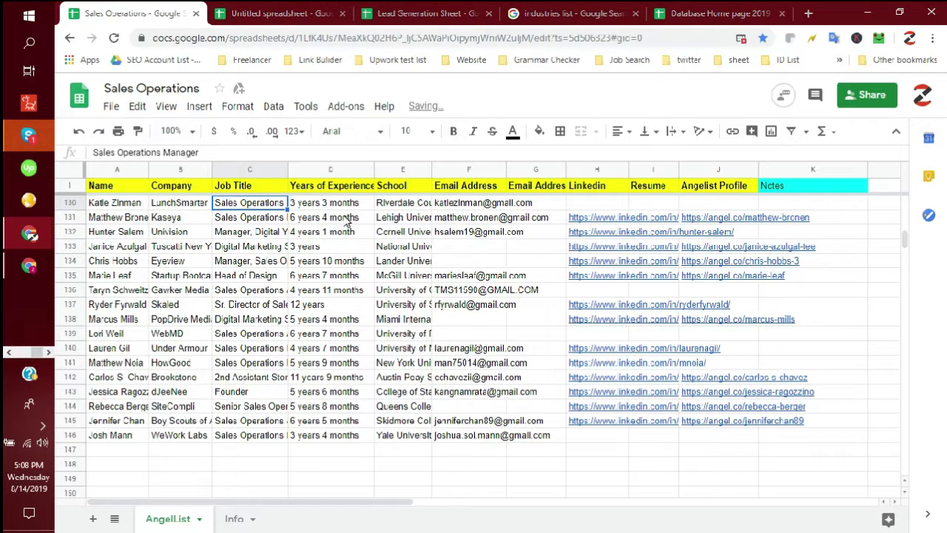
click(348, 207)
mouse_move(431, 169)
mouse_down()
mouse_move(444, 182)
mouse_move(406, 209)
mouse_move(448, 178)
mouse_up()
click(409, 207)
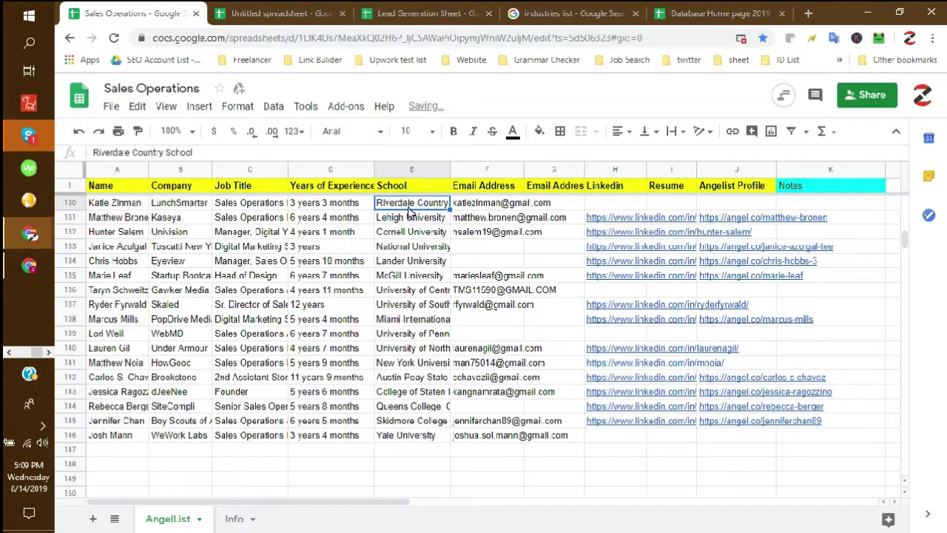
- Widen the Email Address and Email Address #2 columns to show full addresses and headings
click(510, 206)
drag(525, 170, 559, 170)
click(505, 220)
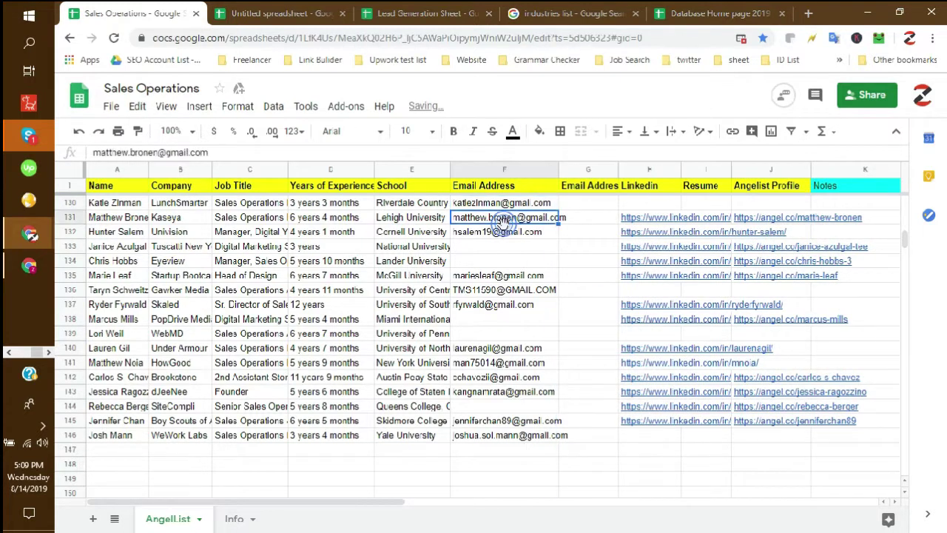
click(571, 202)
drag(618, 169, 648, 169)
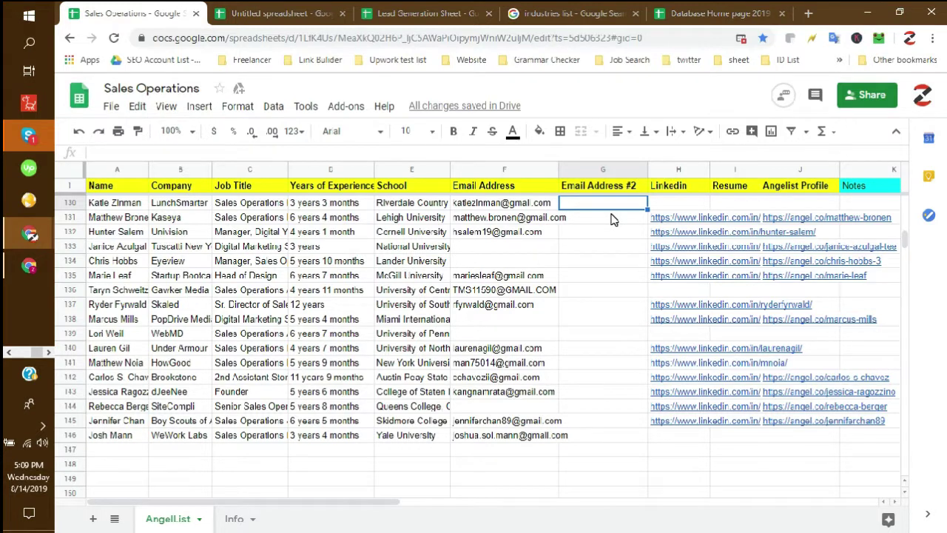
scroll(611, 219, down, 1)
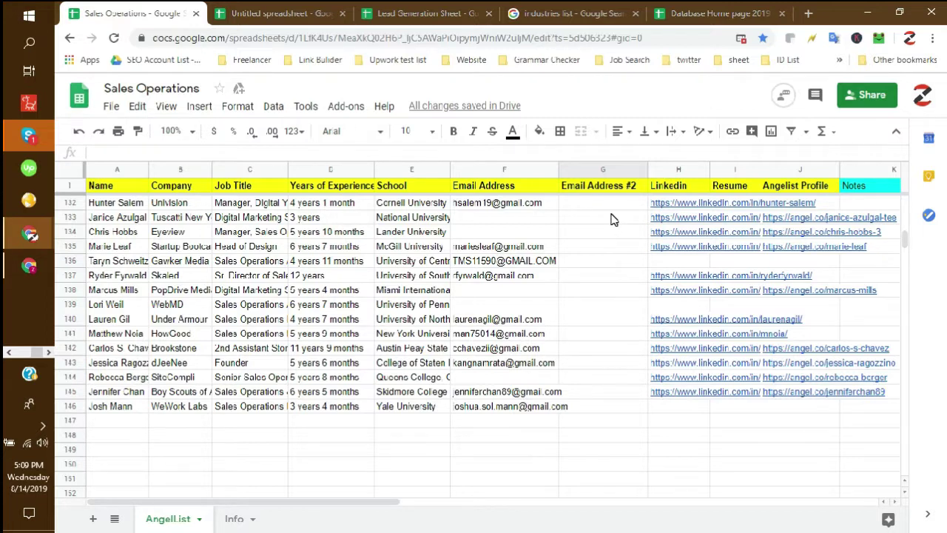
click(544, 207)
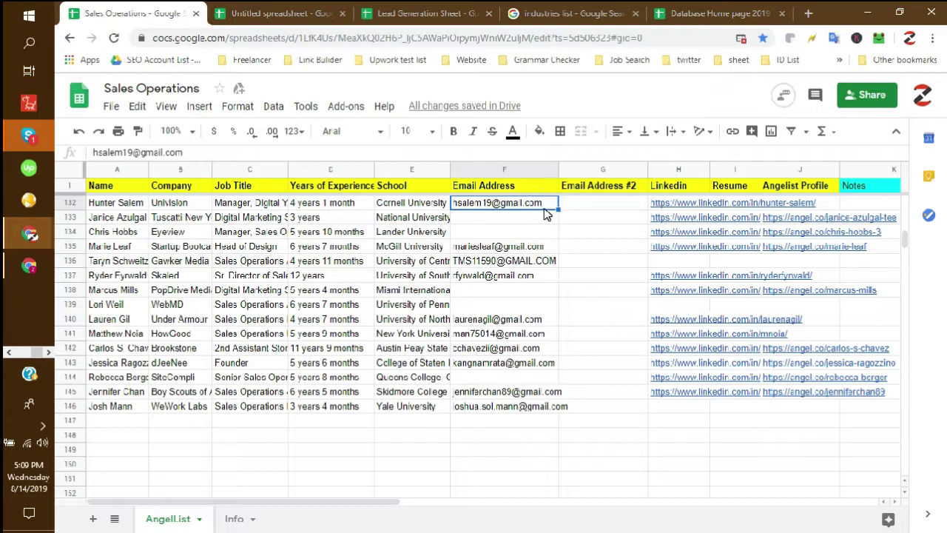
- Widen the Linkedin column to show its full links
click(679, 170)
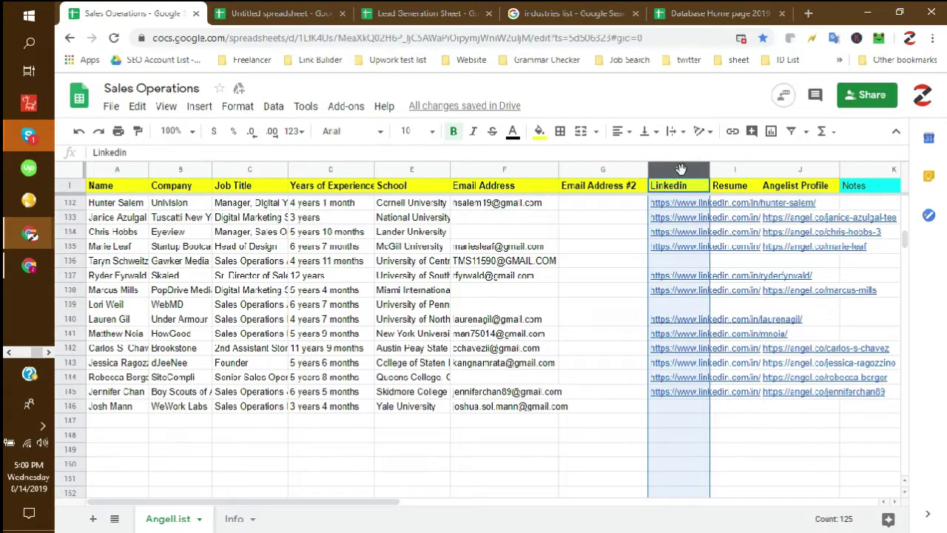
drag(681, 169, 774, 169)
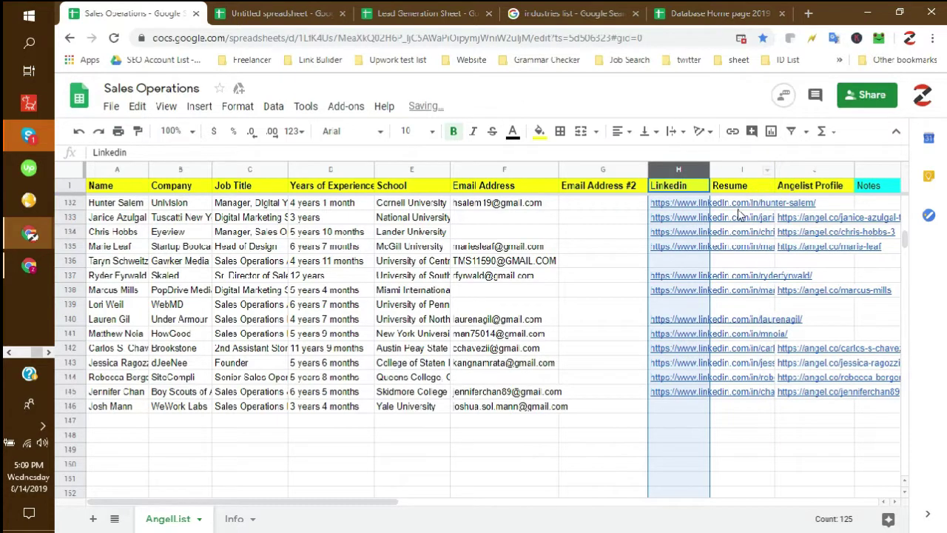
click(626, 217)
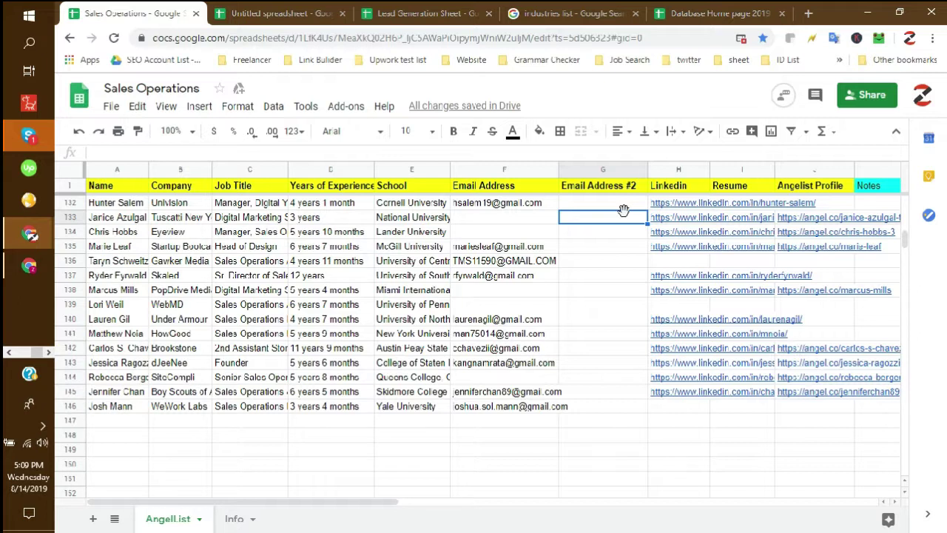
click(526, 207)
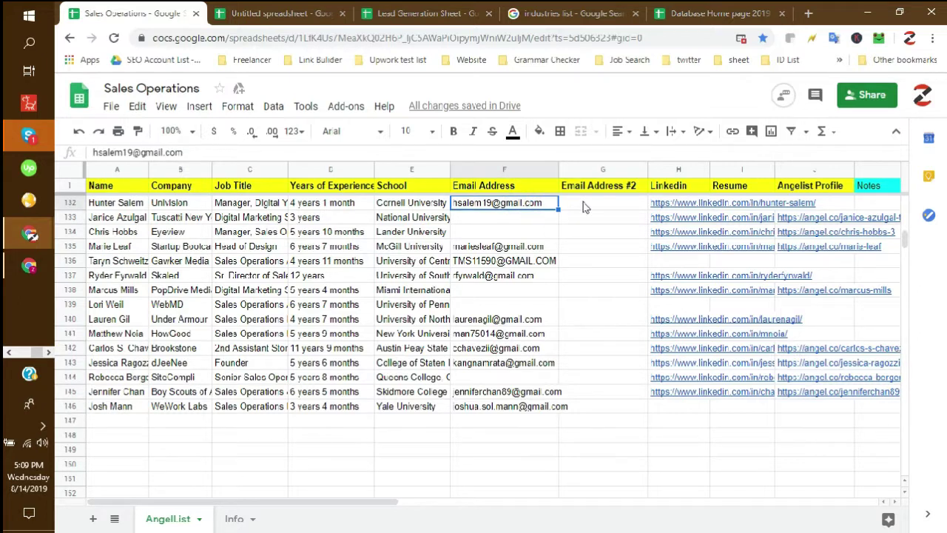
- Check the AngelList links in rows 137 and 141, then select the heading row
click(814, 189)
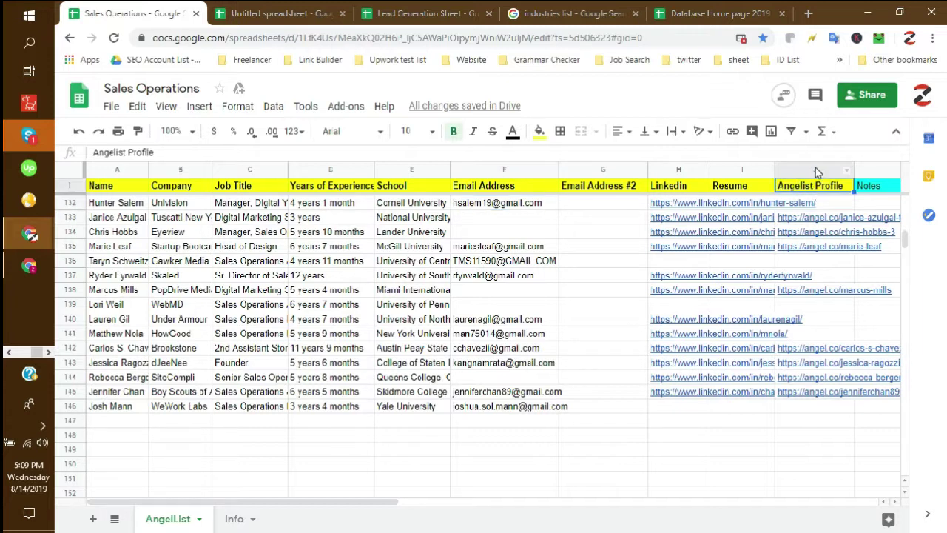
click(812, 170)
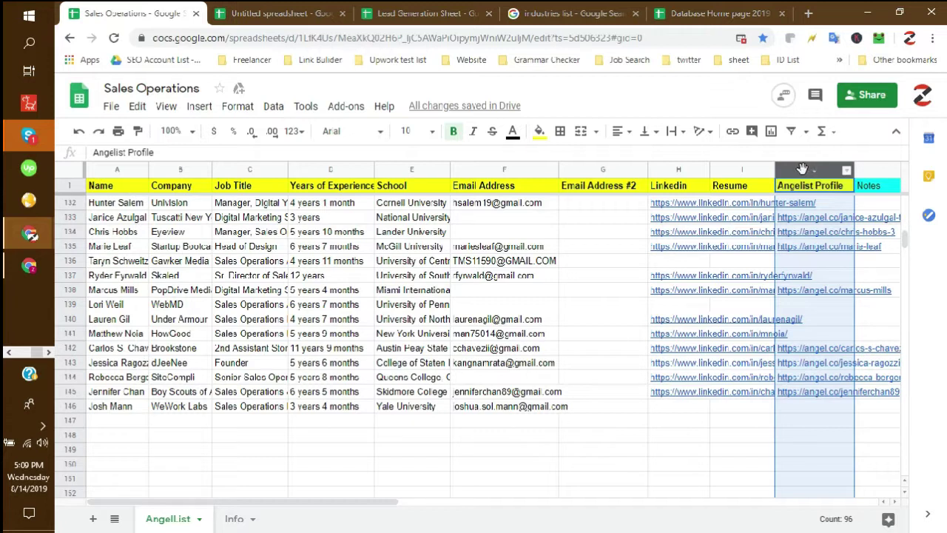
click(804, 311)
click(822, 339)
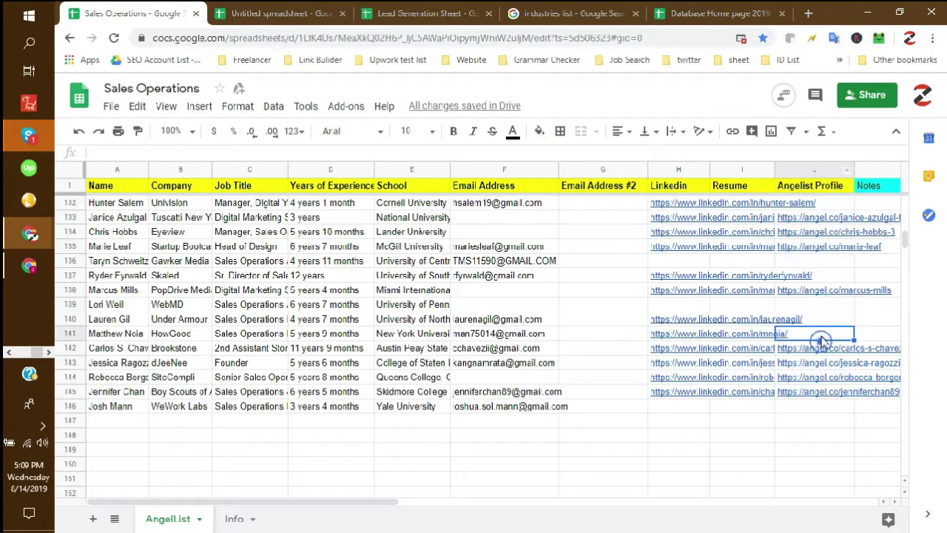
click(839, 276)
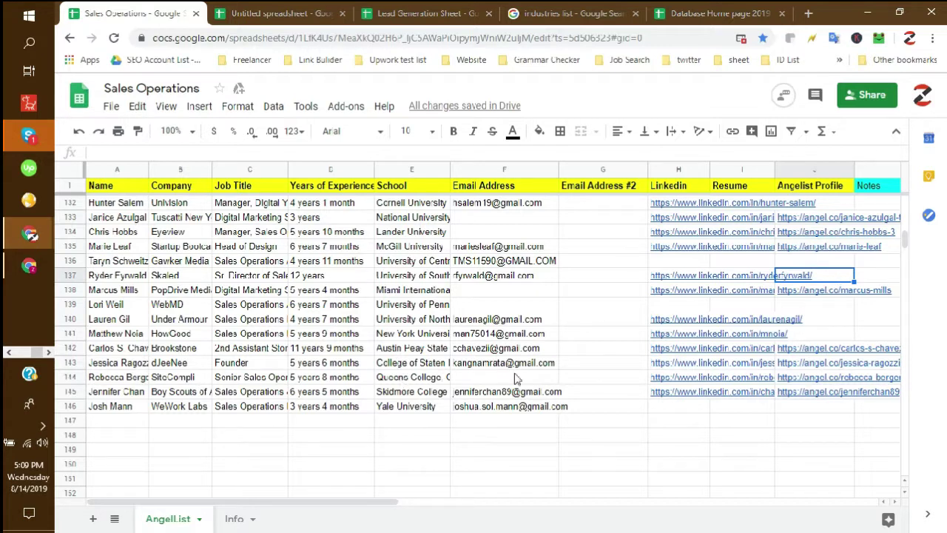
click(809, 186)
key(ctrl+shift+Left)
- Inspect the empty Email Address #2 cells G2–G18 beside the emails in column F
scroll(256, 385, down, 4)
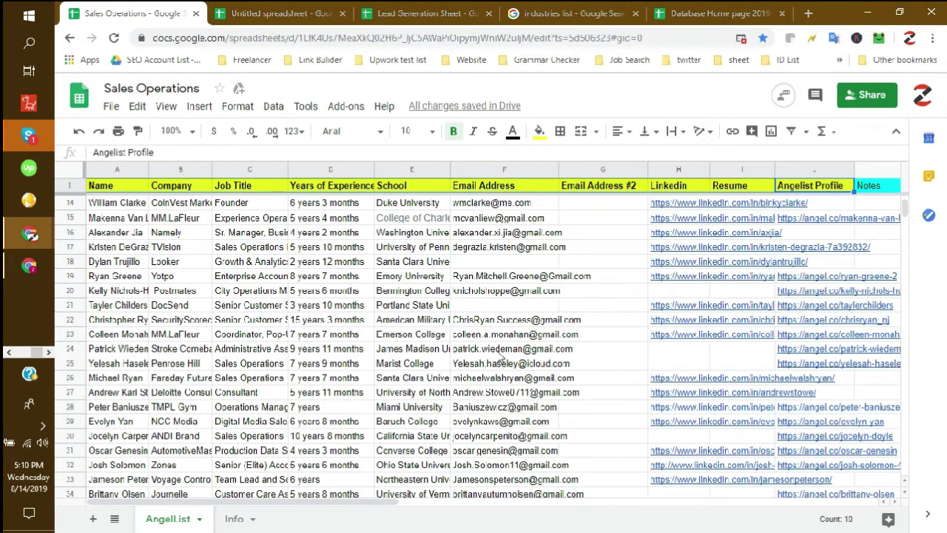
scroll(499, 357, up, 3)
scroll(499, 358, up, 1)
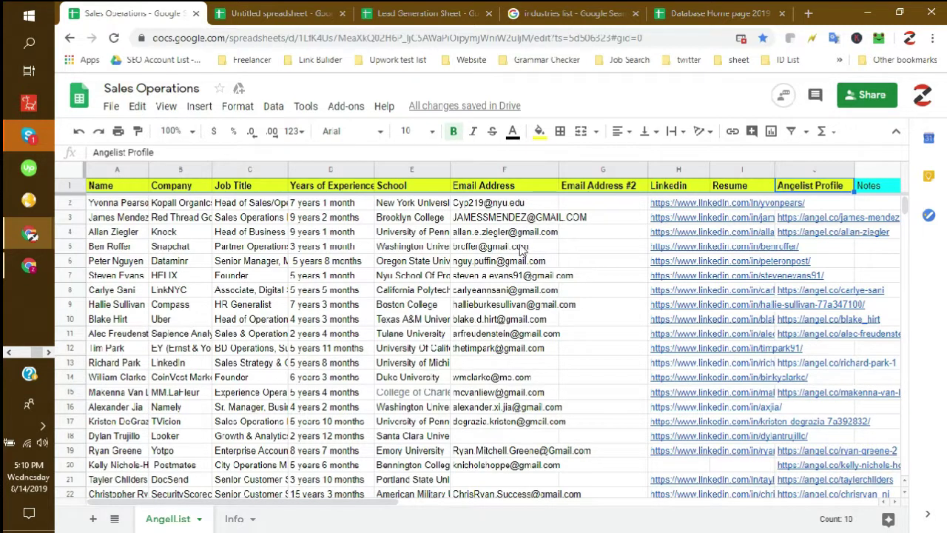
click(595, 251)
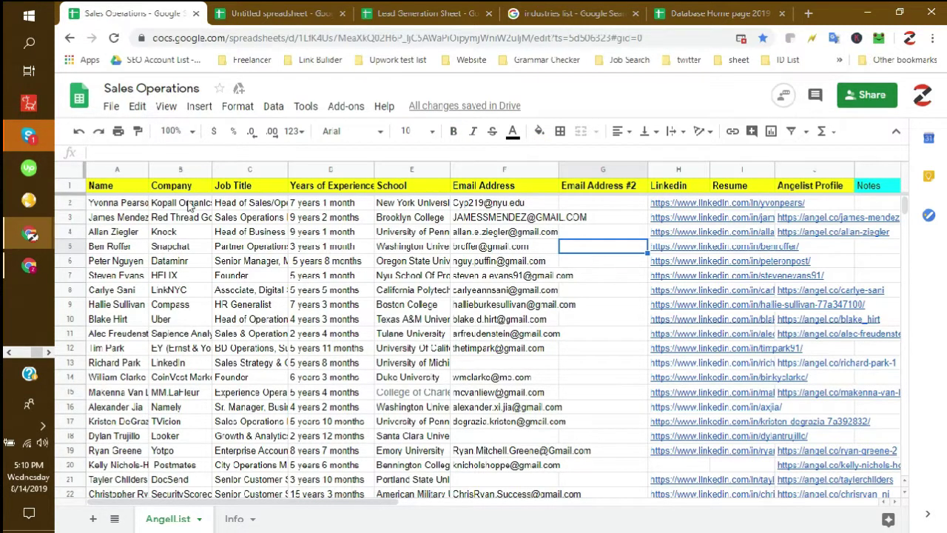
click(605, 274)
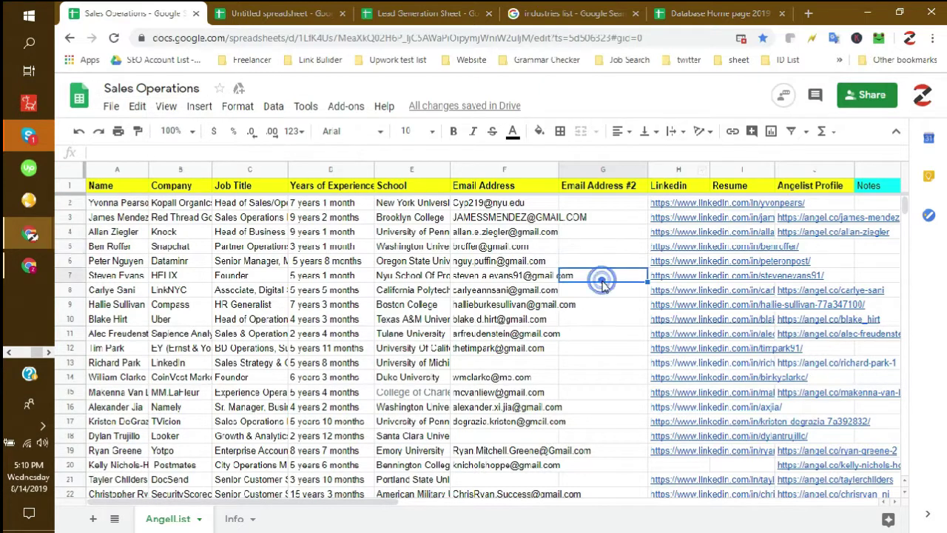
drag(602, 204, 601, 428)
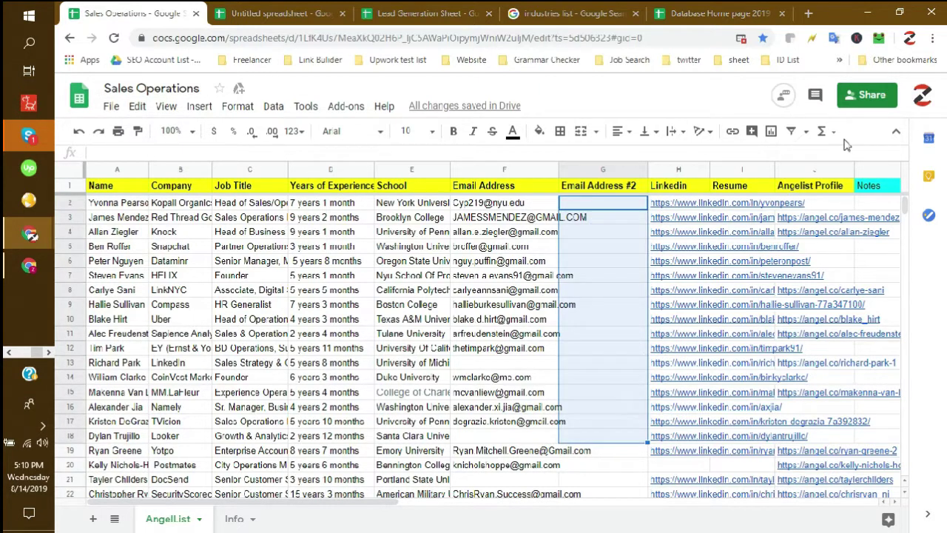
click(545, 317)
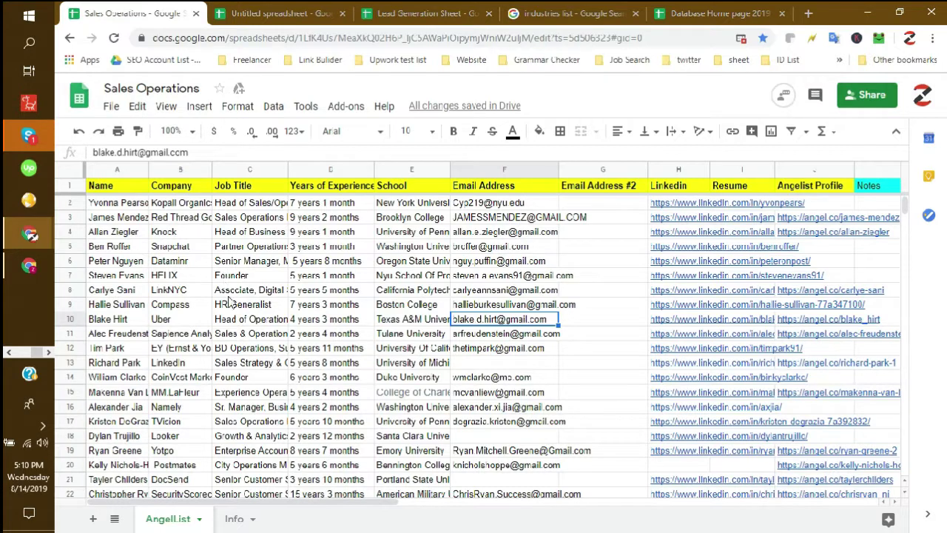
click(608, 297)
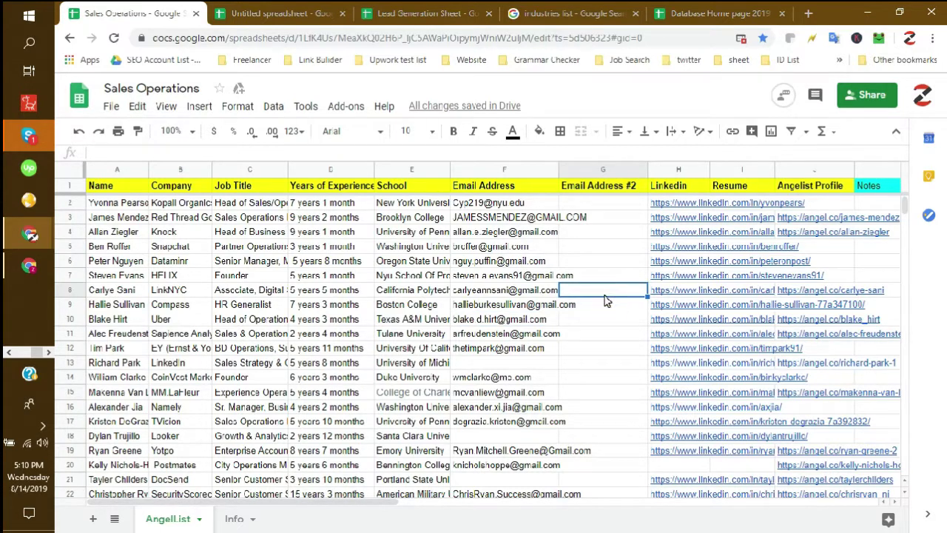
- Scroll to the last lead at row 146, then minimize the browser
scroll(605, 300, down, 15)
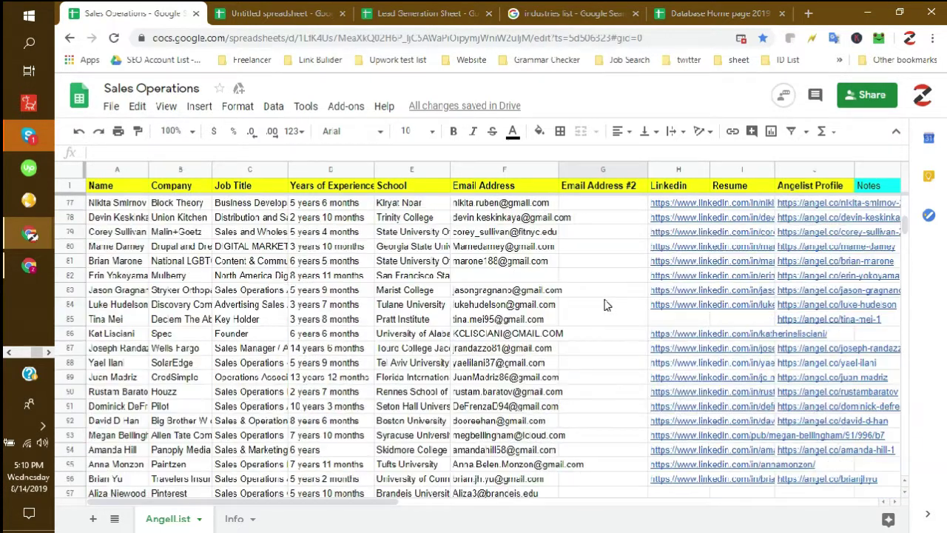
scroll(605, 305, down, 12)
scroll(599, 308, down, 2)
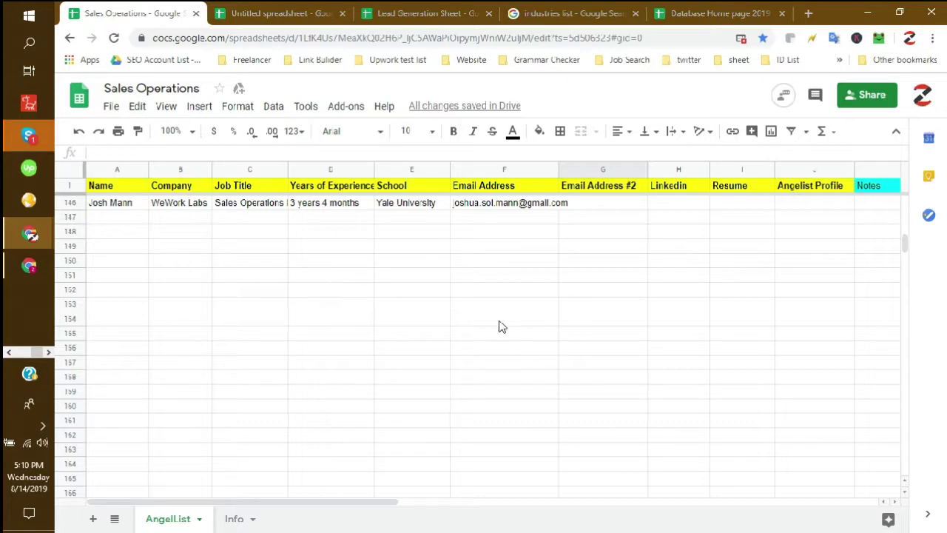
click(370, 352)
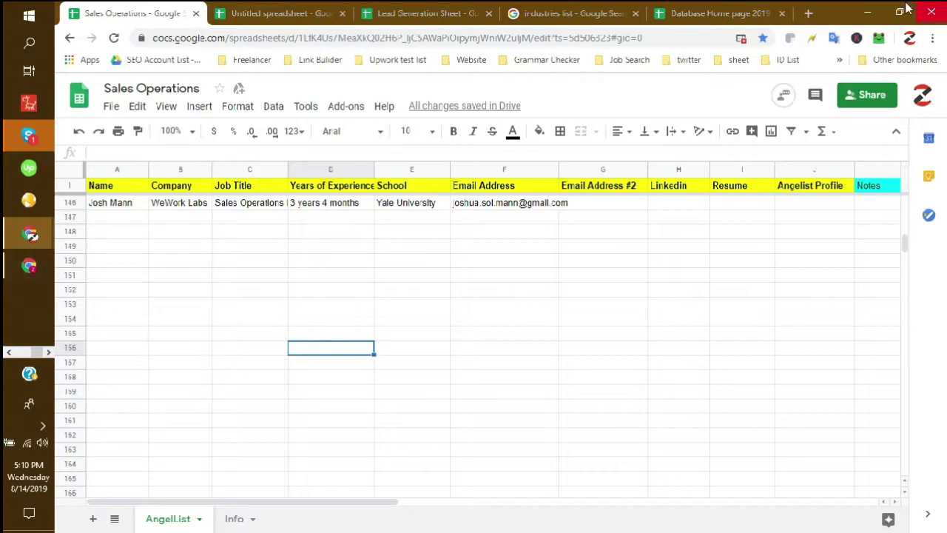
click(874, 10)
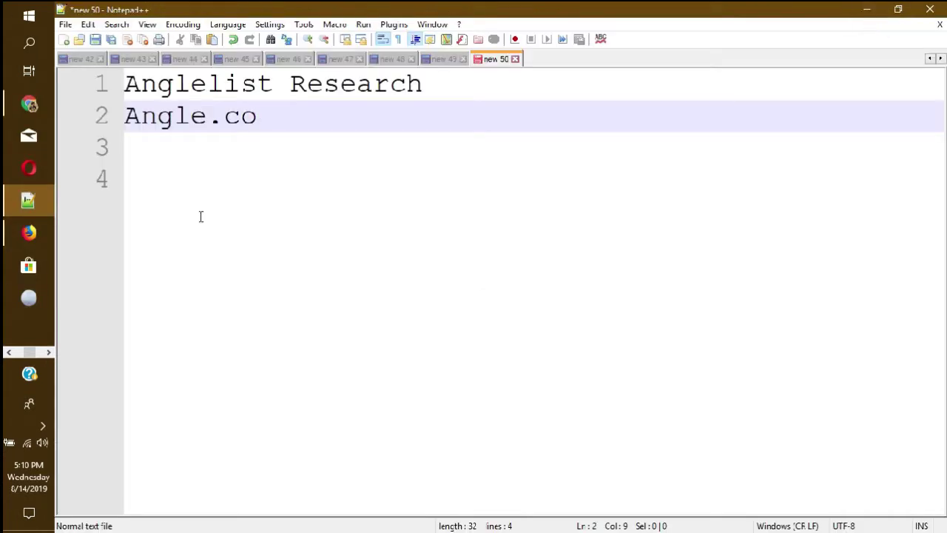
click(47, 353)
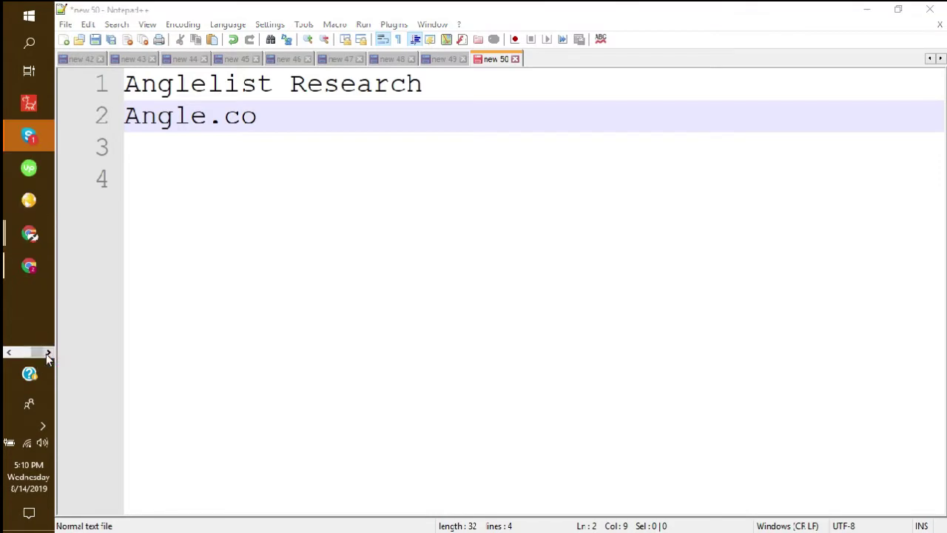
mouse_move(37, 242)
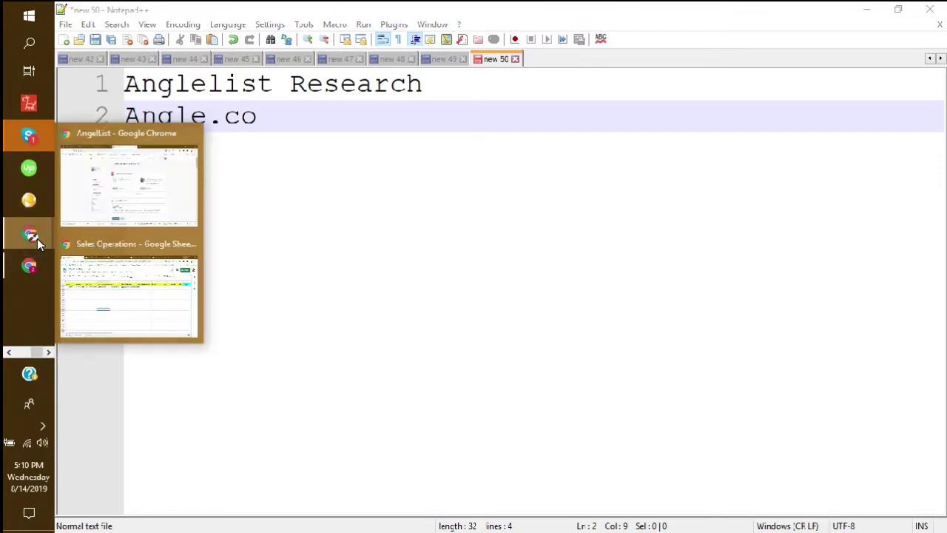
click(120, 200)
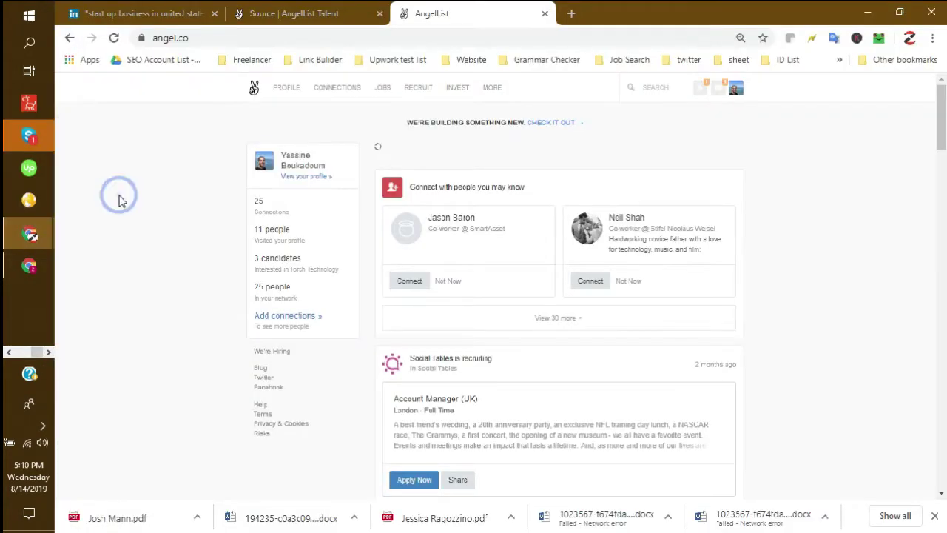
scroll(182, 259, down, 4)
scroll(182, 259, down, 4)
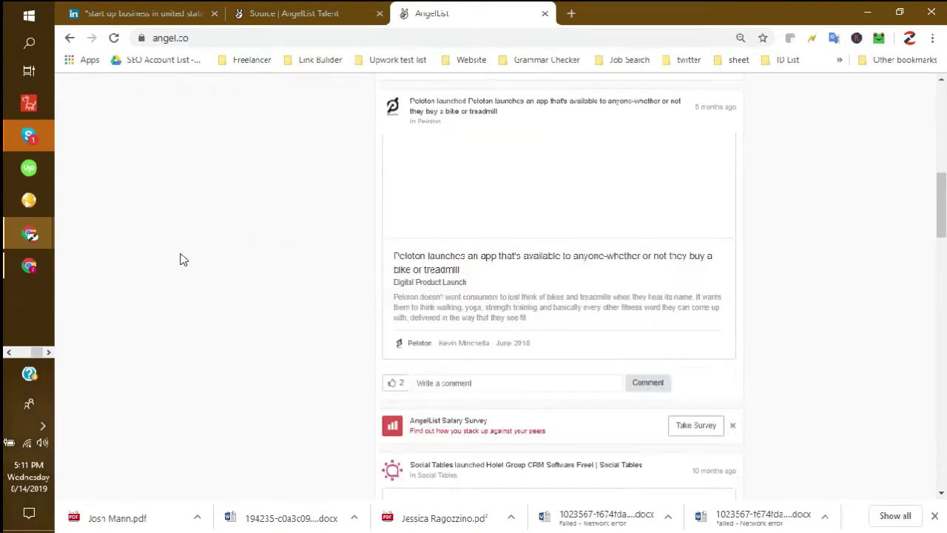
scroll(182, 258, up, 5)
scroll(289, 296, up, 3)
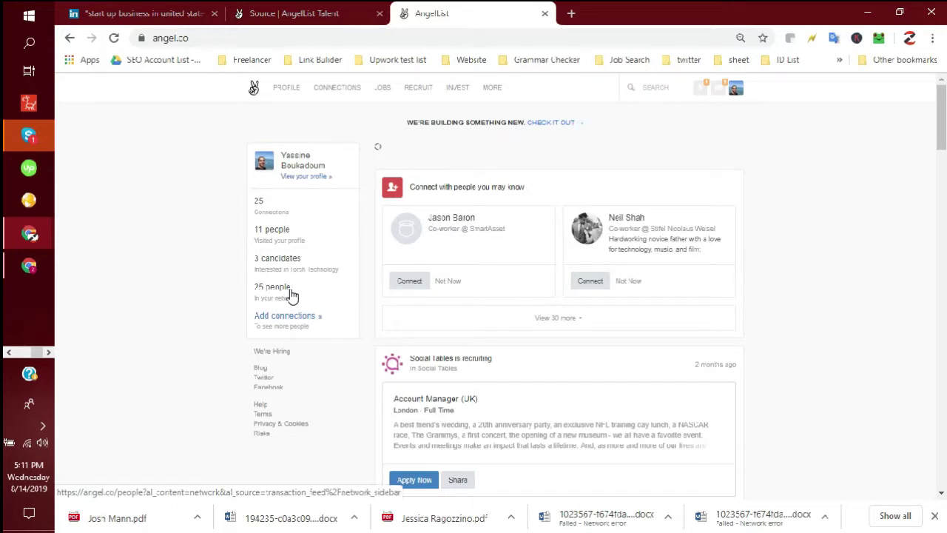
scroll(321, 313, down, 5)
scroll(329, 320, down, 8)
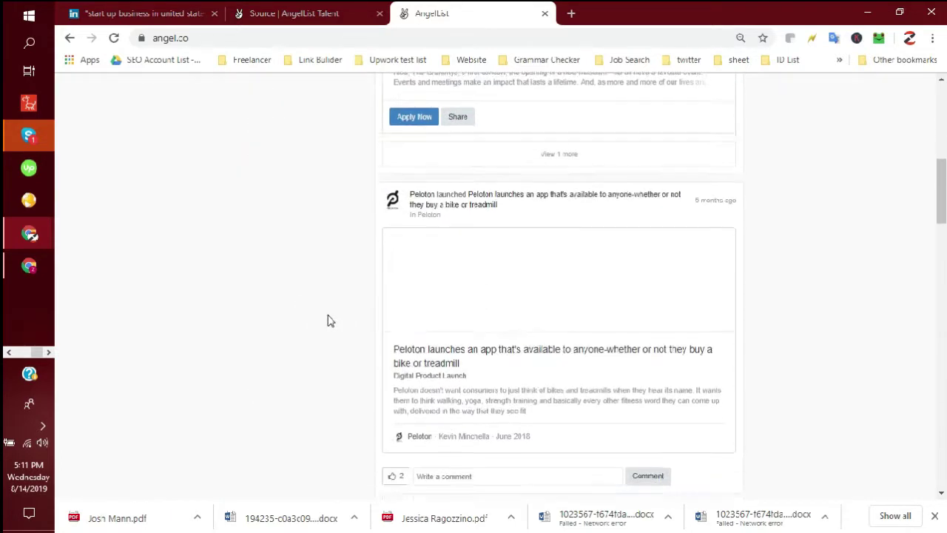
scroll(331, 320, down, 2)
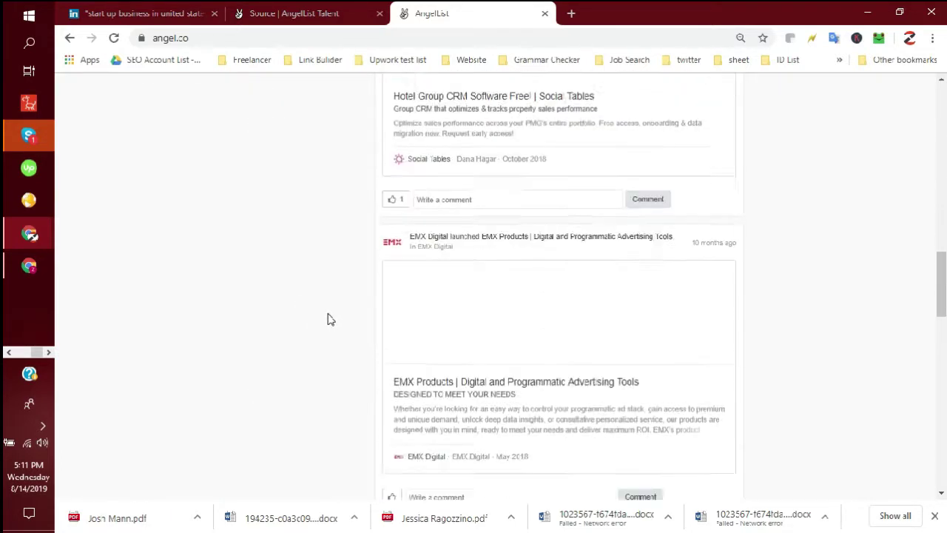
scroll(329, 320, up, 13)
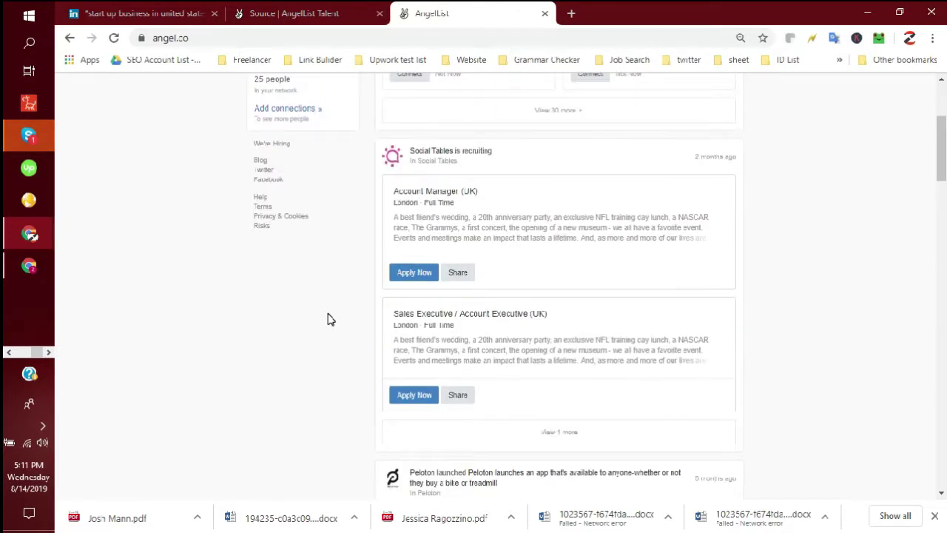
click(326, 13)
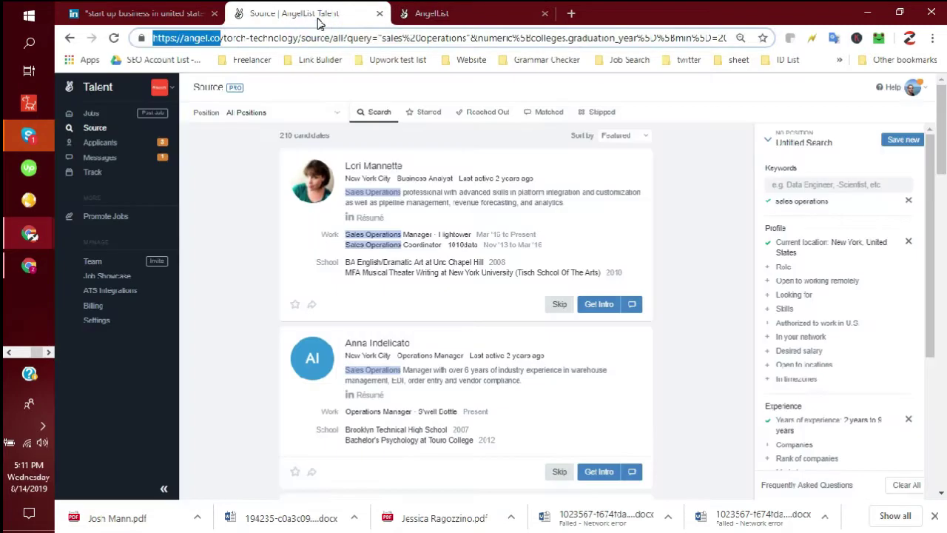
click(163, 488)
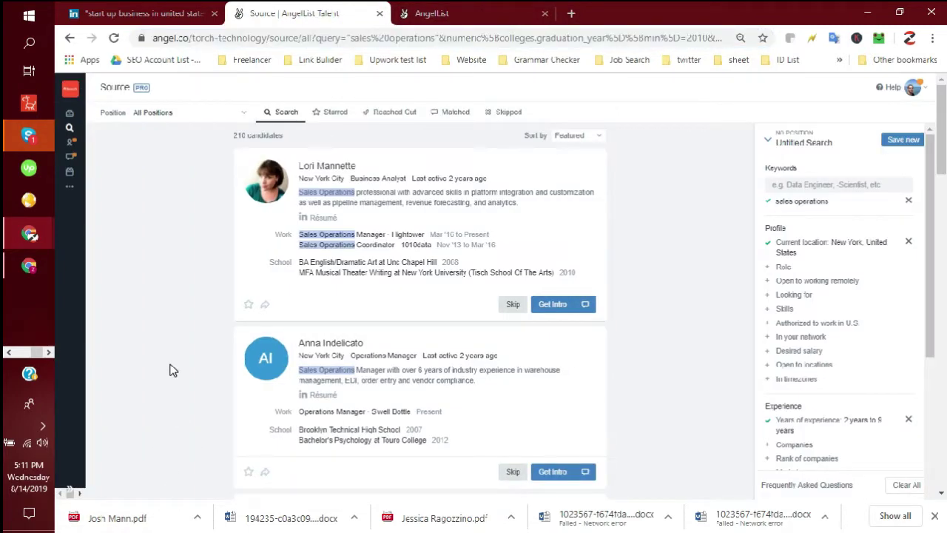
click(453, 21)
scroll(501, 270, up, 5)
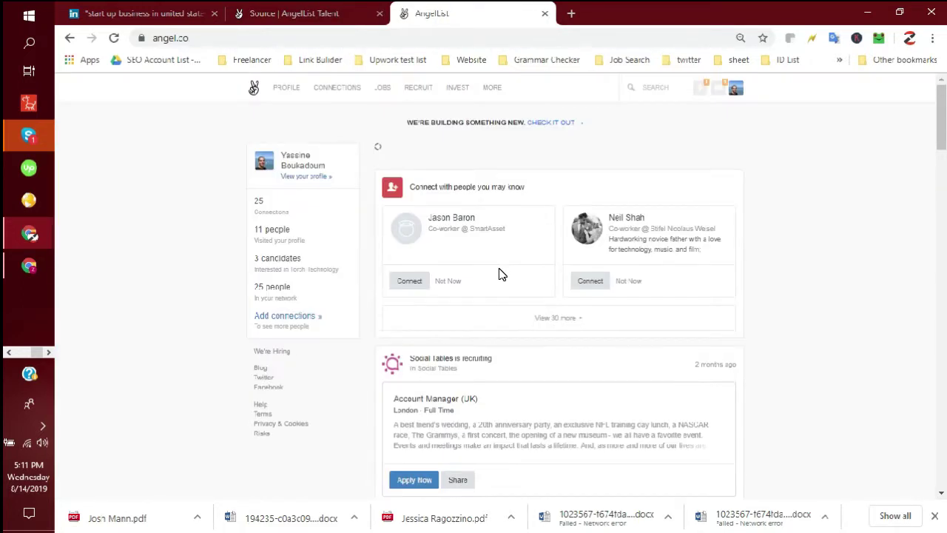
mouse_move(346, 95)
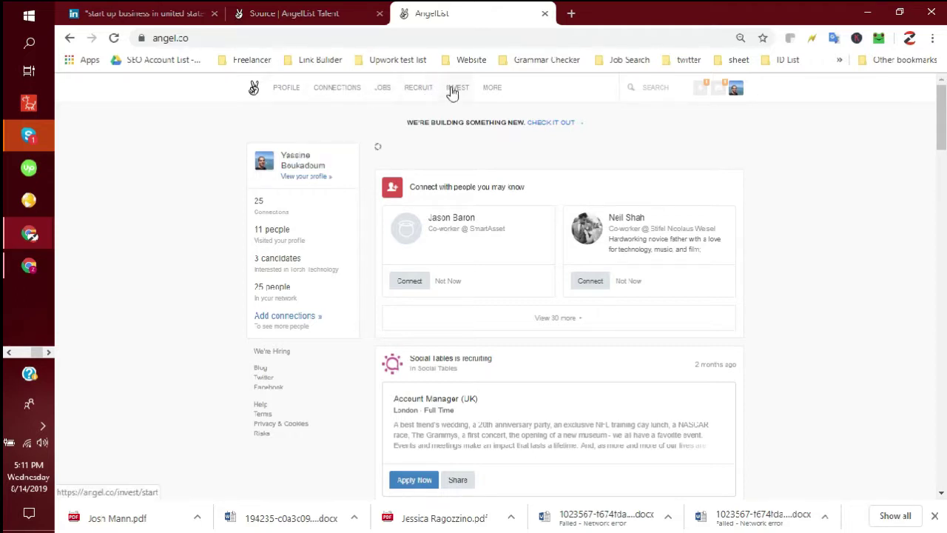
mouse_move(499, 91)
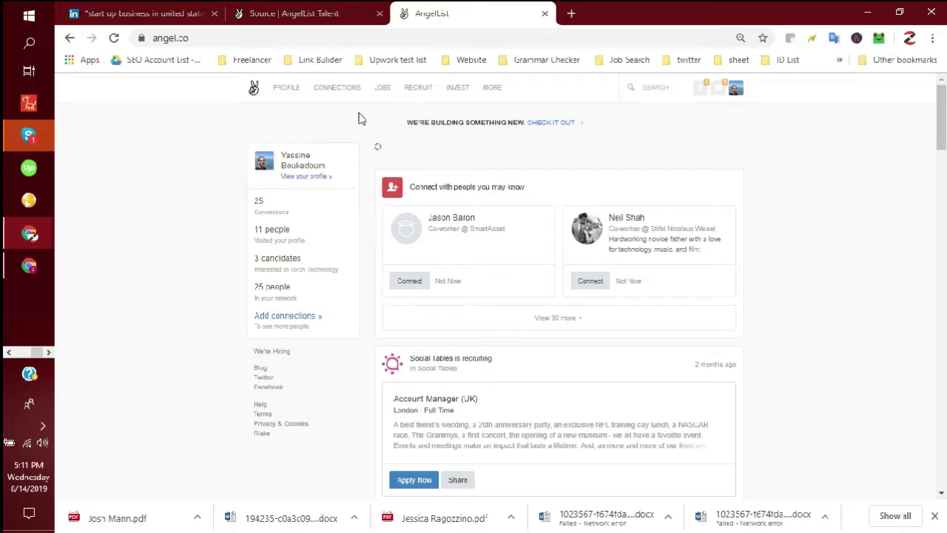
scroll(361, 127, down, 2)
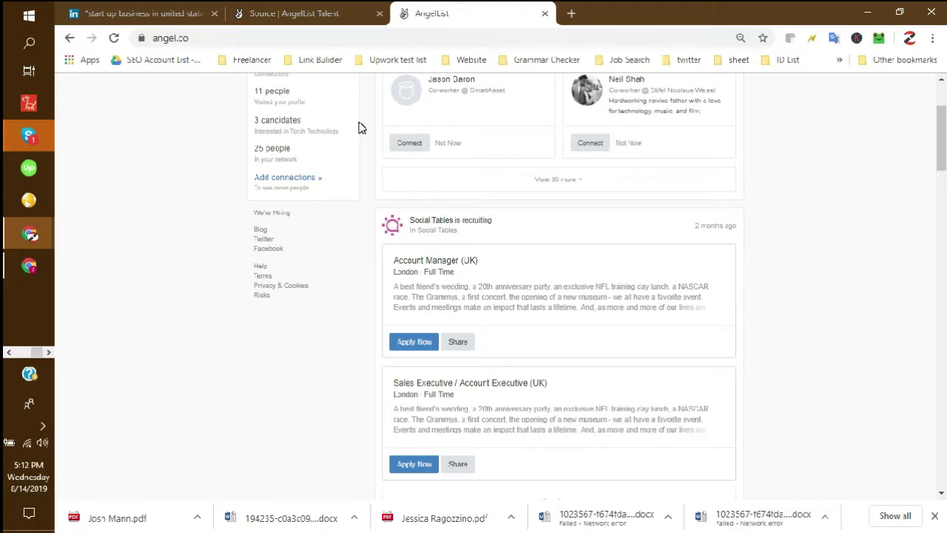
scroll(360, 188, up, 2)
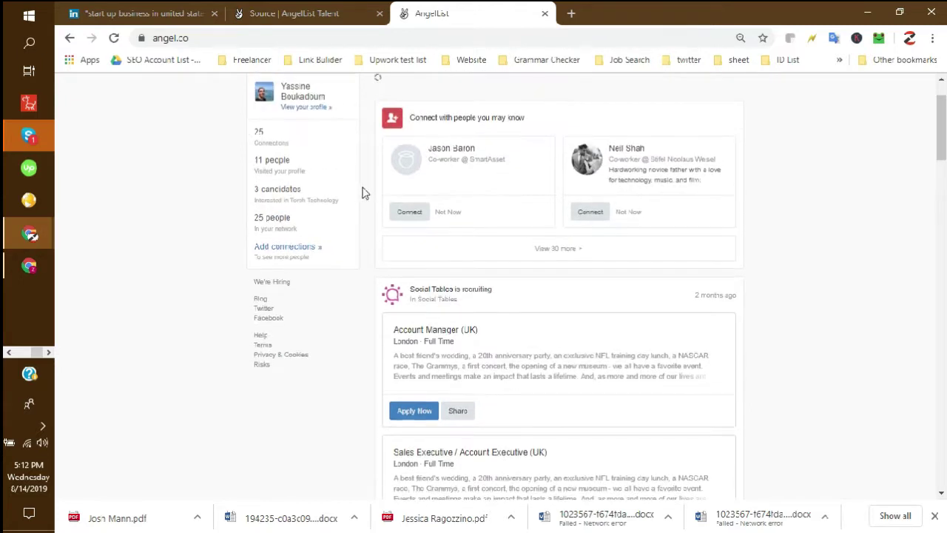
scroll(368, 206, up, 2)
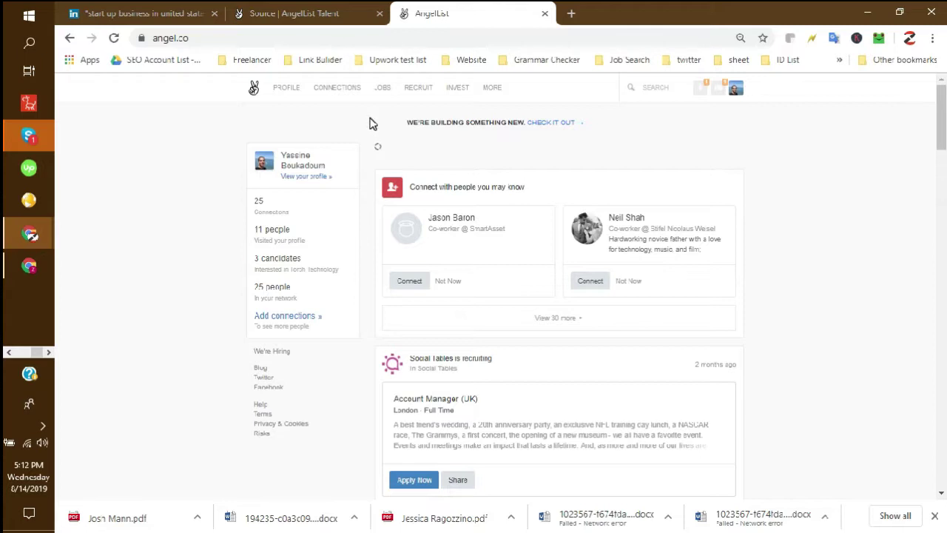
mouse_move(343, 96)
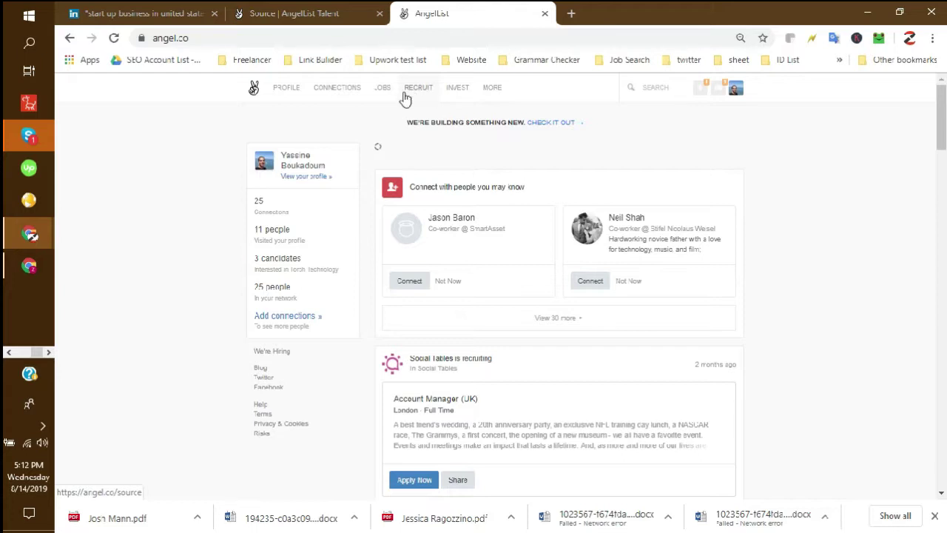
- Go to RECRUIT, collapse the Talent sidebar, and scan the empty search filter panel
click(414, 90)
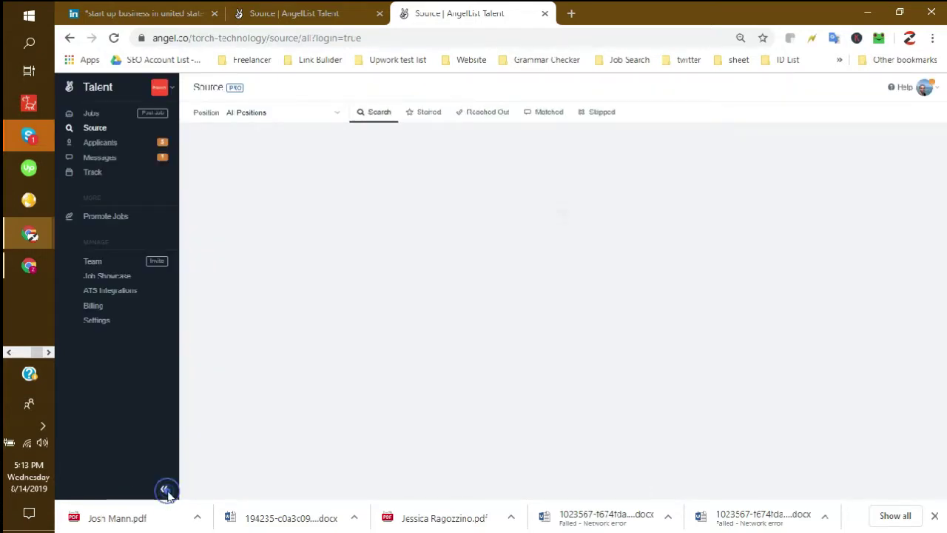
click(166, 492)
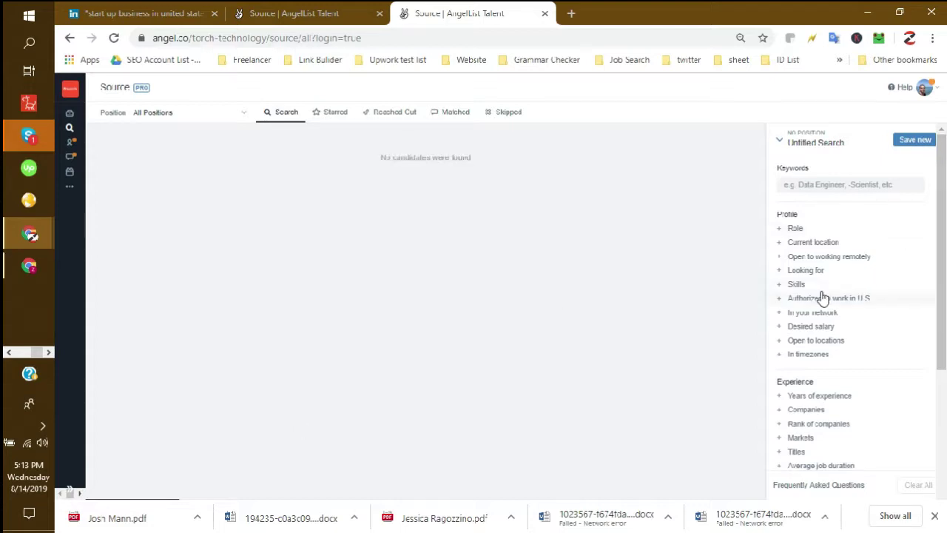
scroll(847, 323, down, 3)
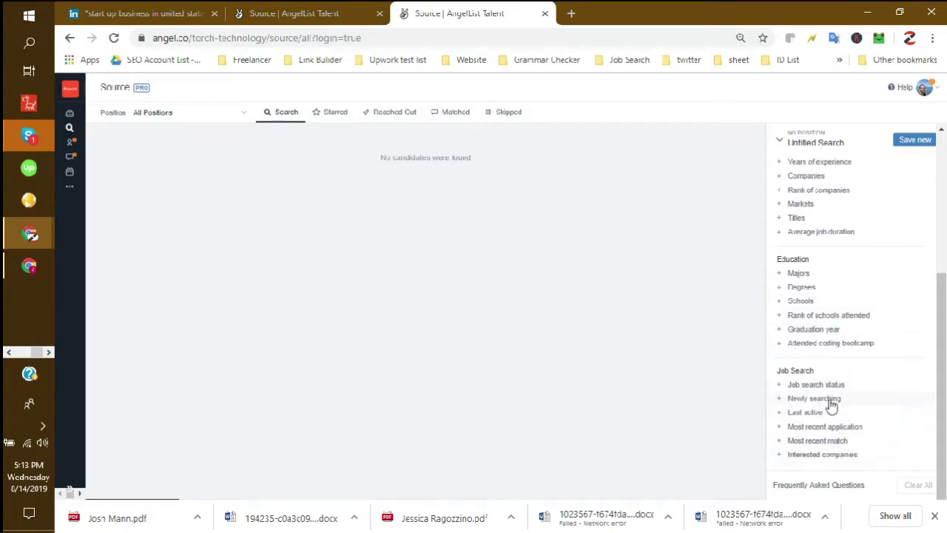
scroll(821, 273, up, 3)
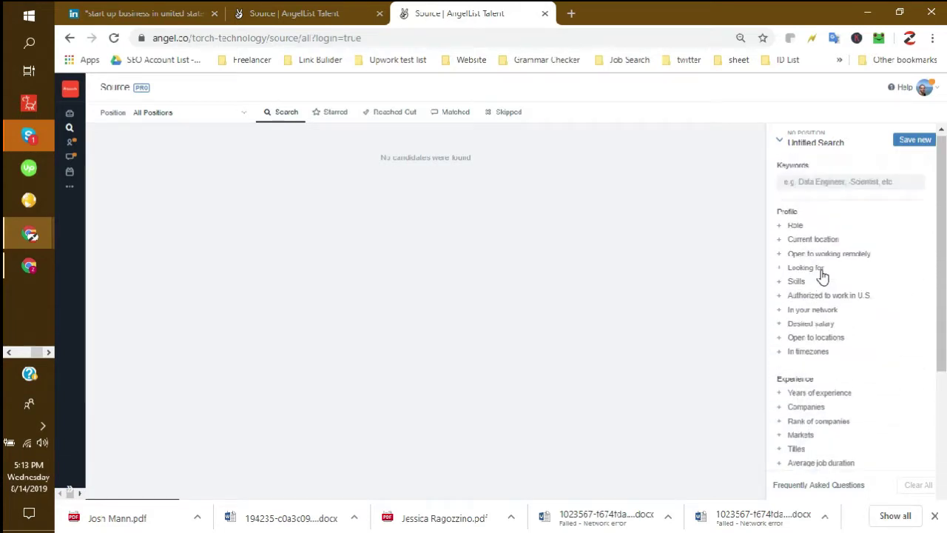
click(836, 185)
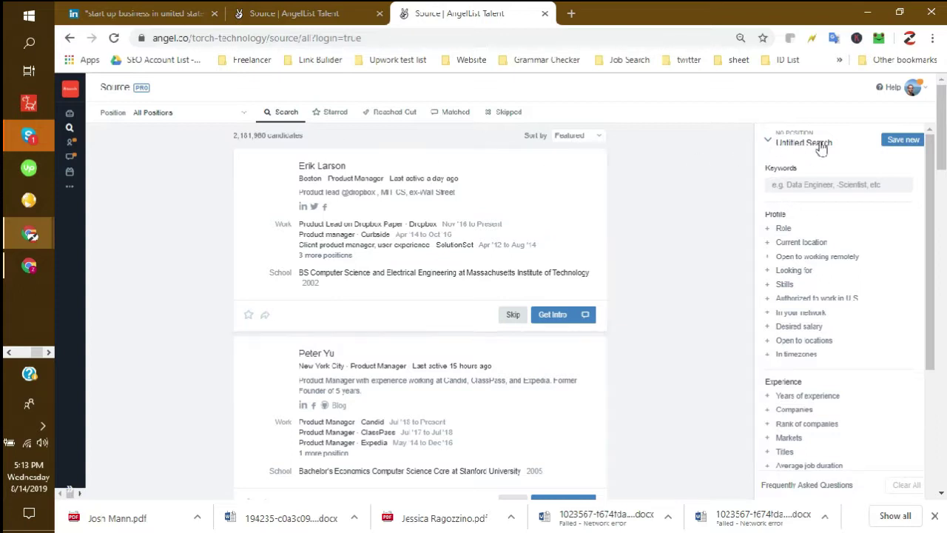
drag(268, 136, 249, 136)
click(277, 136)
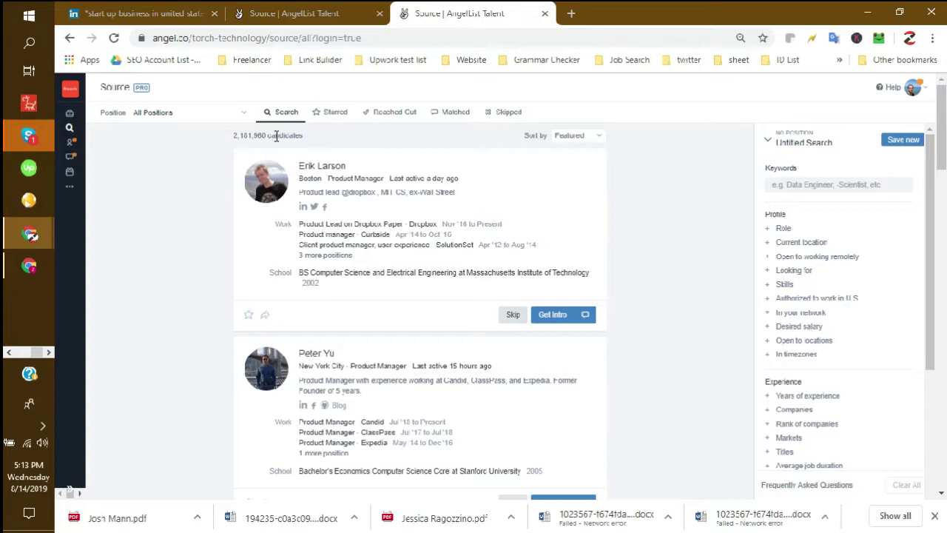
scroll(374, 409, down, 6)
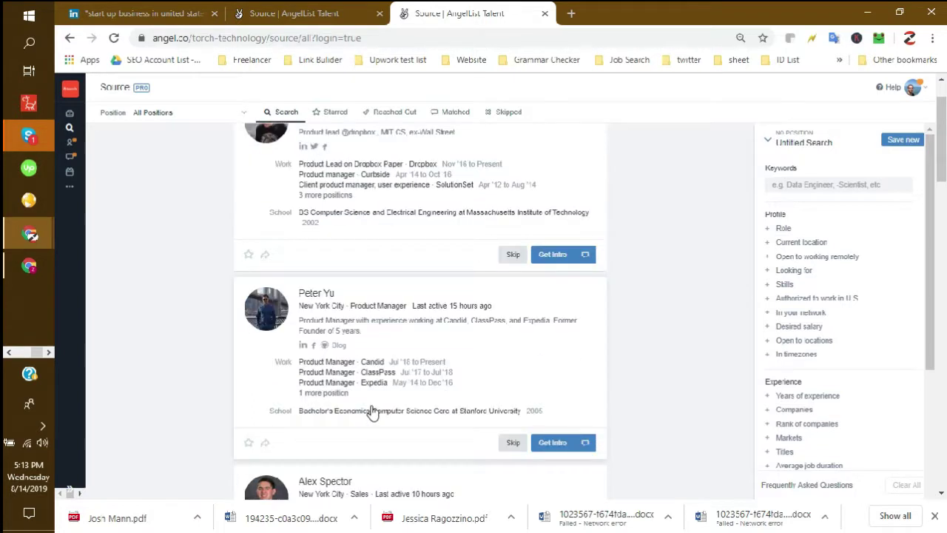
scroll(373, 409, up, 6)
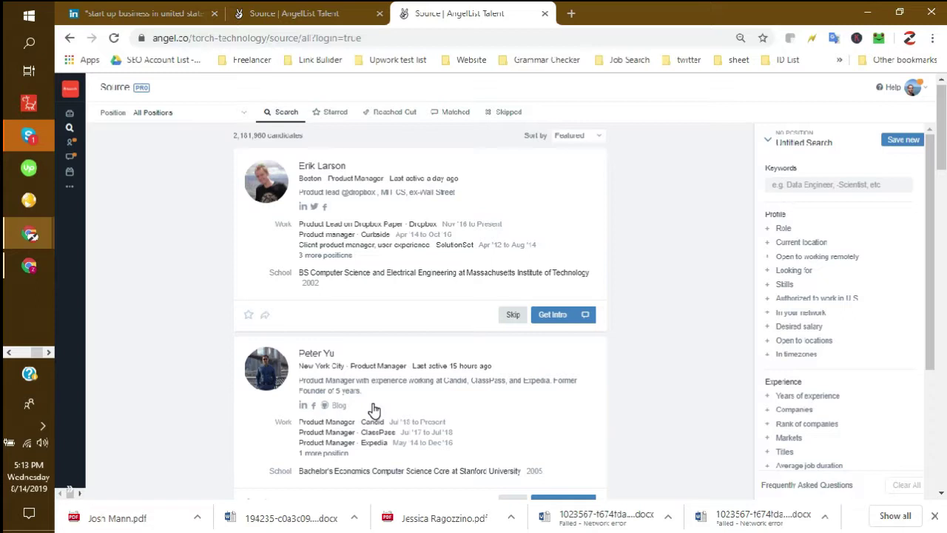
scroll(585, 347, down, 3)
scroll(492, 358, up, 3)
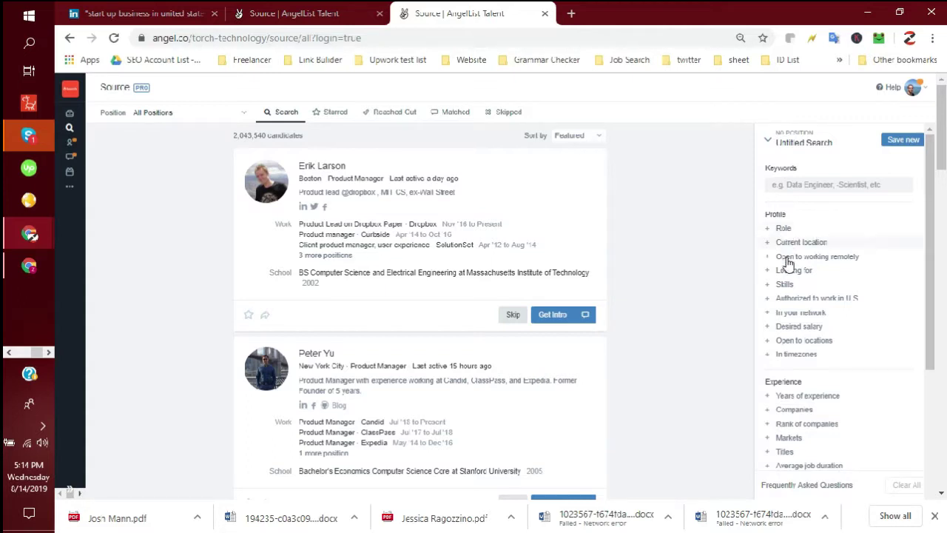
scroll(788, 311, down, 2)
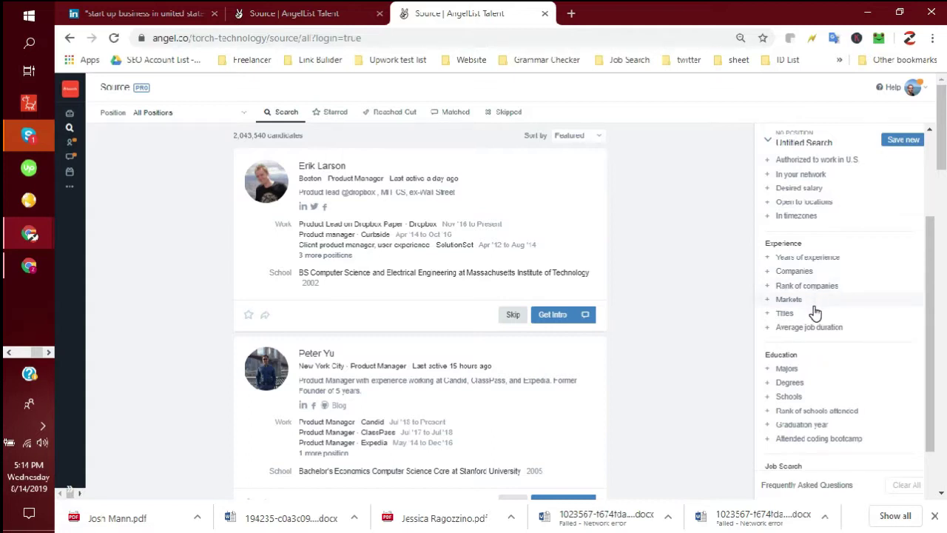
scroll(831, 318, down, 1)
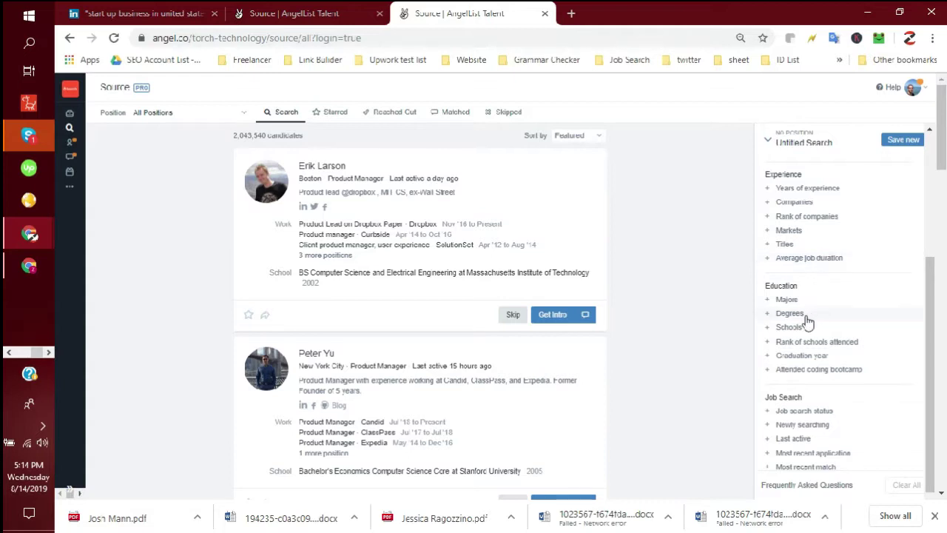
scroll(821, 329, down, 1)
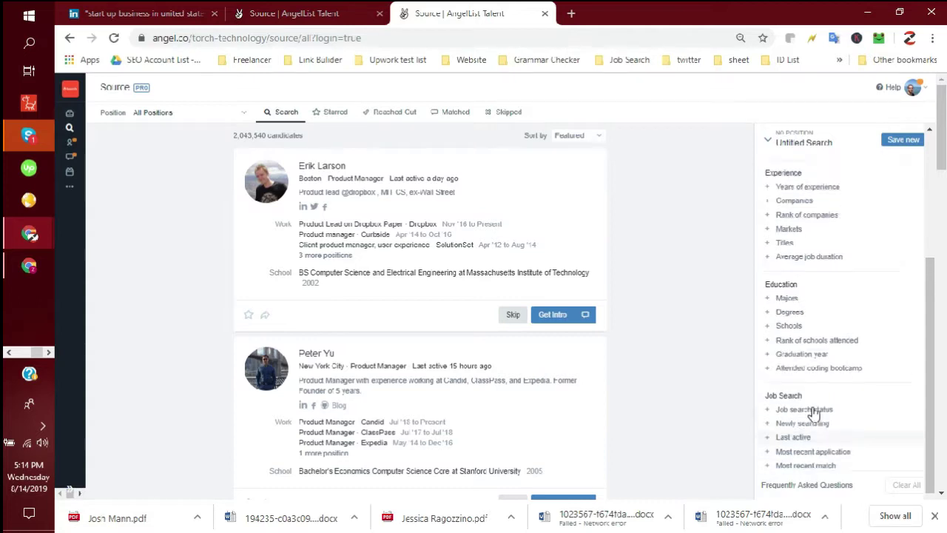
scroll(812, 412, up, 3)
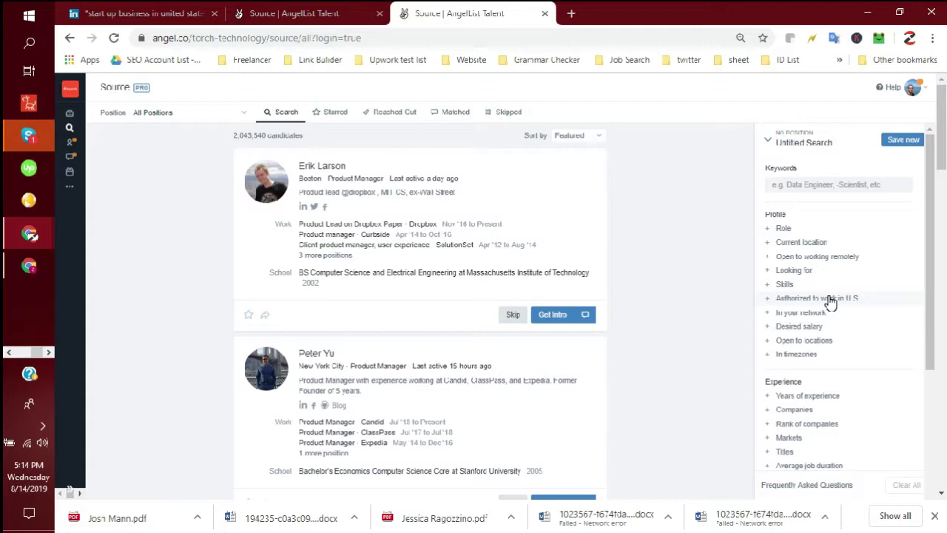
click(711, 231)
mouse_move(30, 234)
click(114, 281)
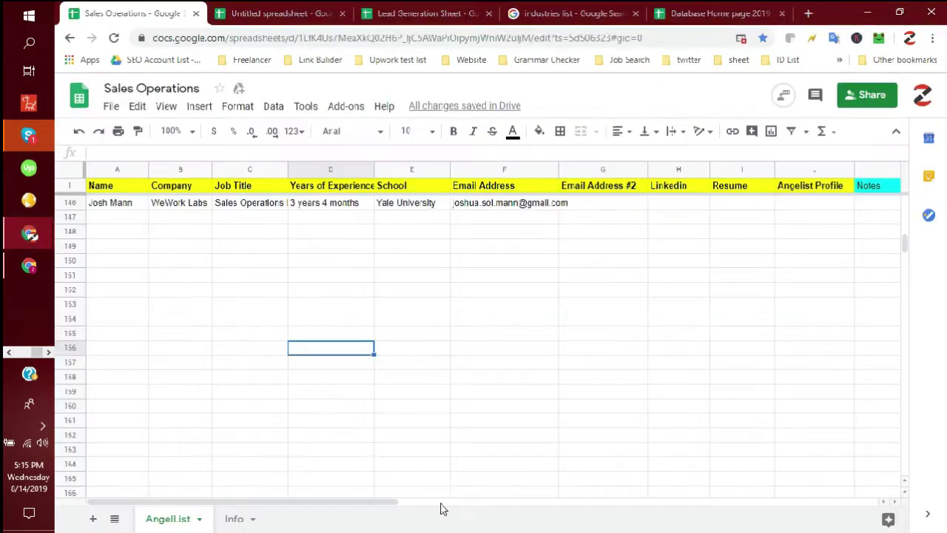
click(234, 520)
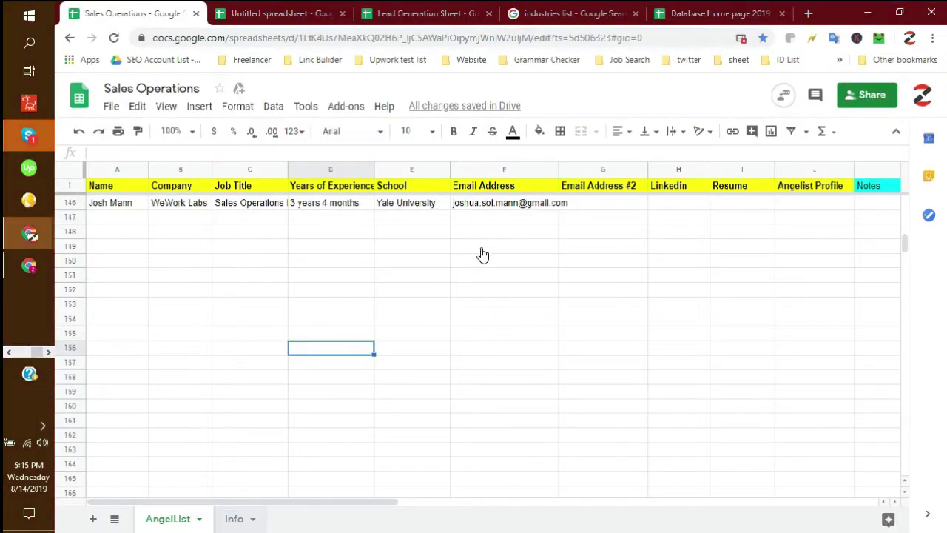
click(466, 228)
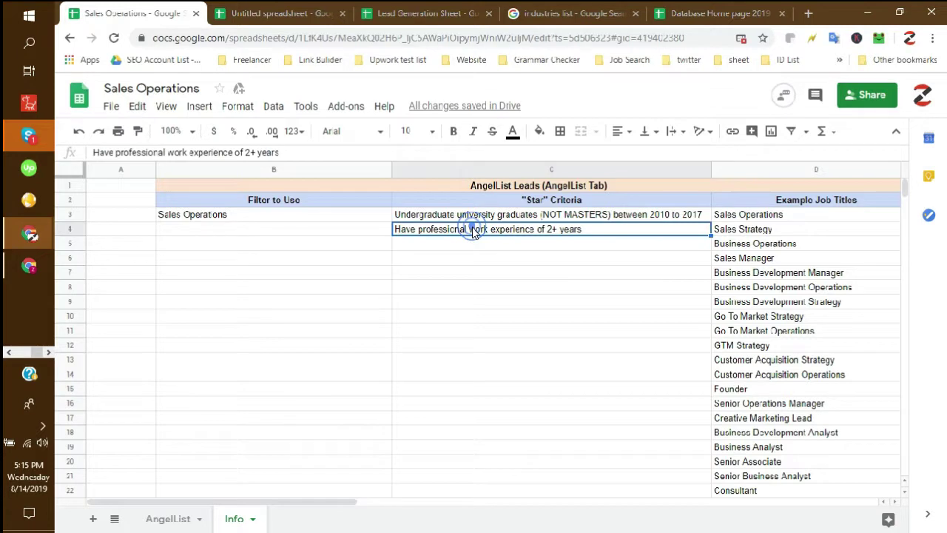
click(7, 352)
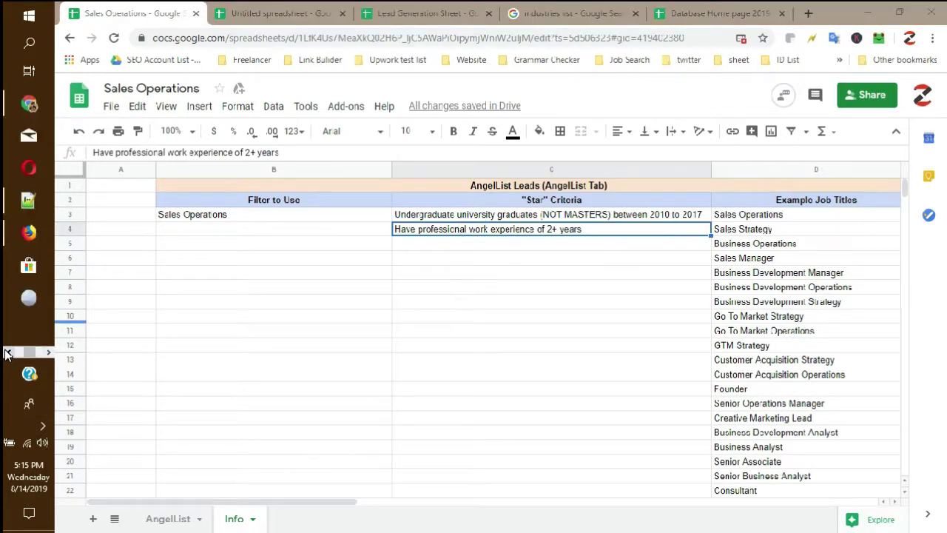
click(6, 352)
- Load the saved Sales Operations search from the Untitled Search menu, showing 210 candidates
click(29, 233)
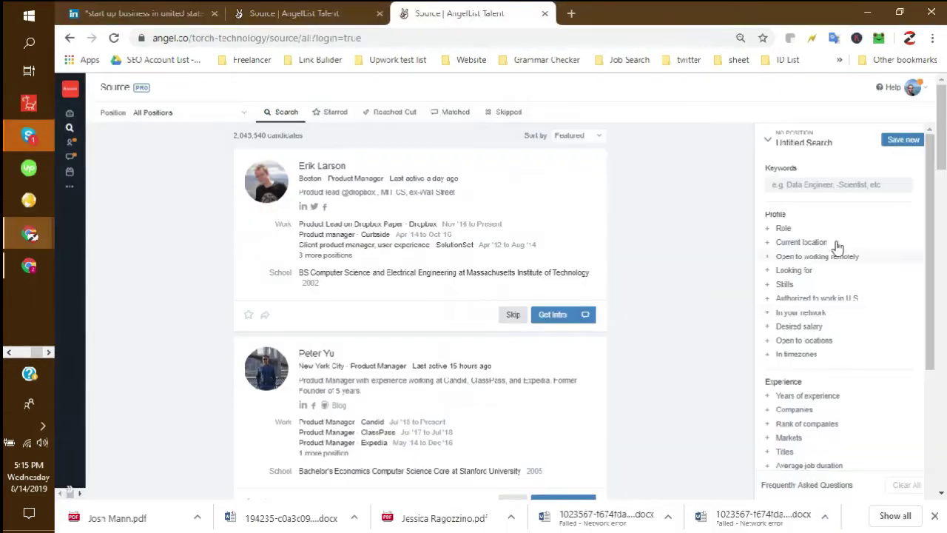
click(769, 142)
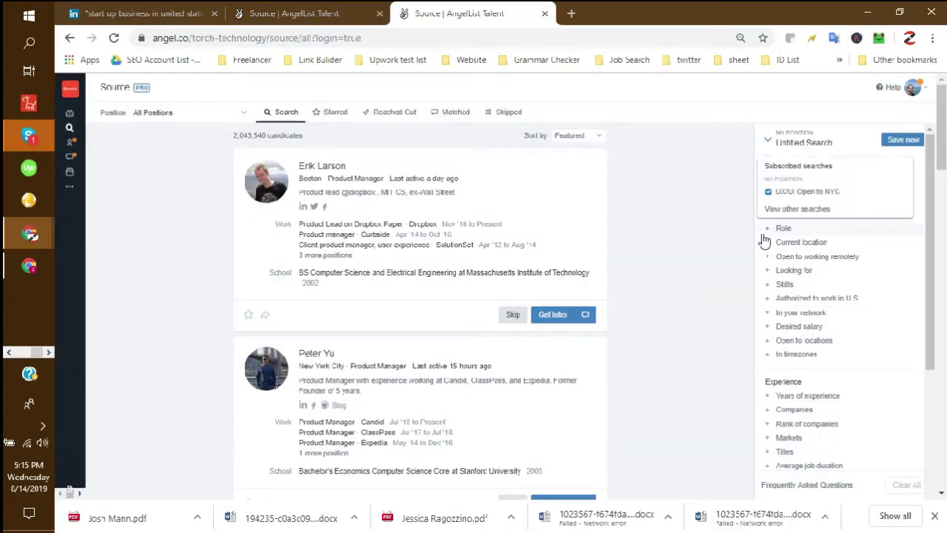
click(785, 207)
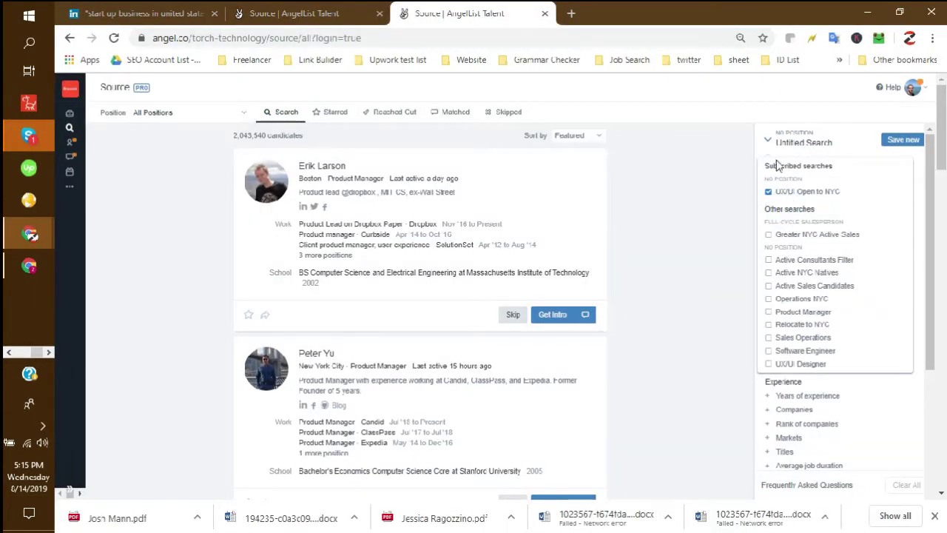
click(823, 343)
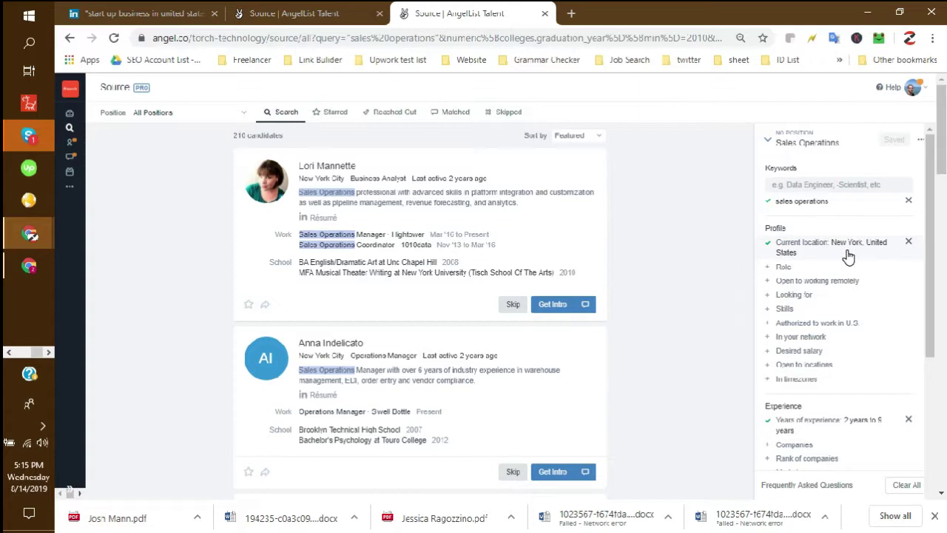
- Review the search filters, then open the Hightower Sales Operations Manager's full profile
scroll(848, 256, down, 2)
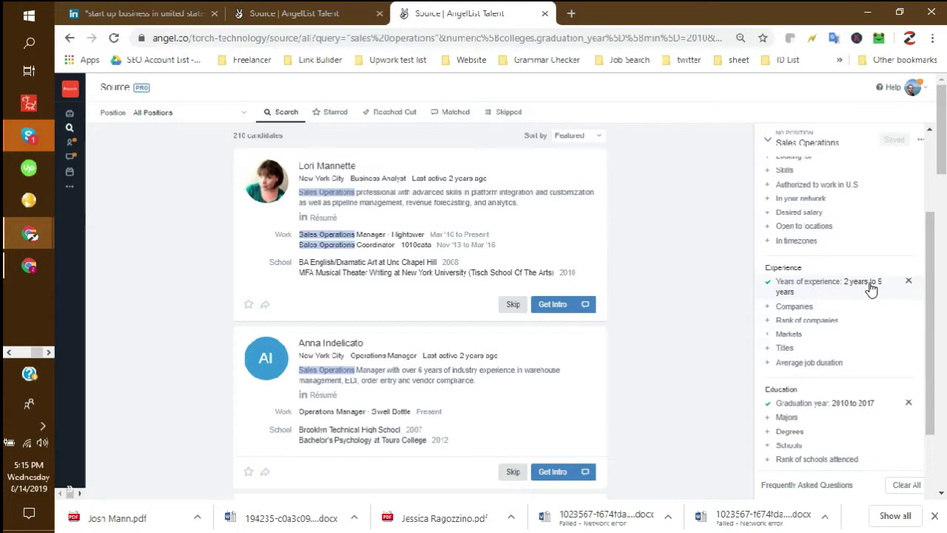
scroll(851, 296, down, 2)
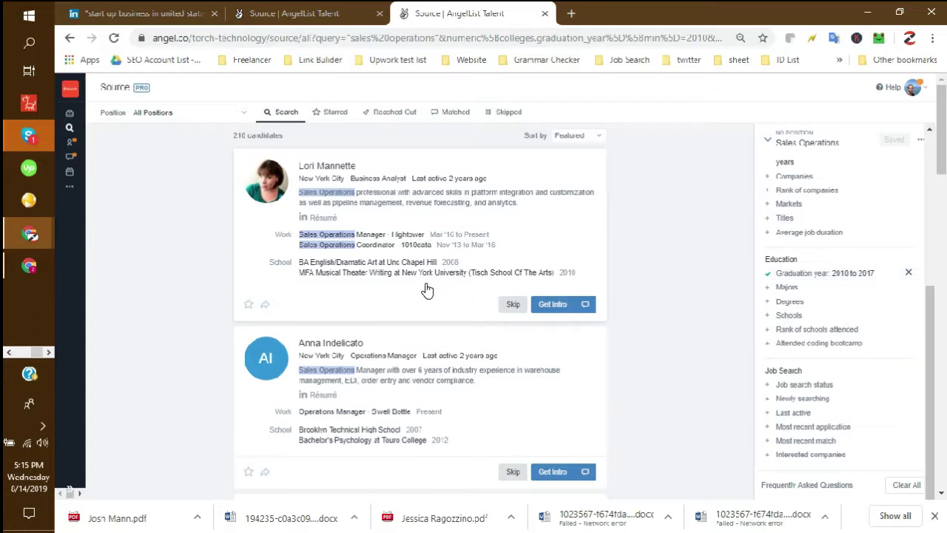
click(520, 245)
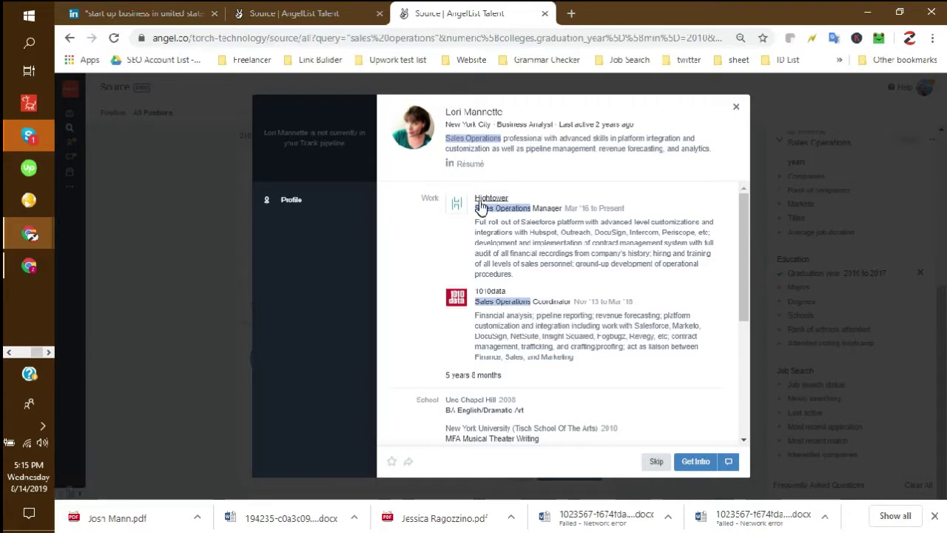
- Highlight the candidate's current Sales Operations job and English/Dramatic Art degree
drag(470, 210, 577, 216)
click(562, 178)
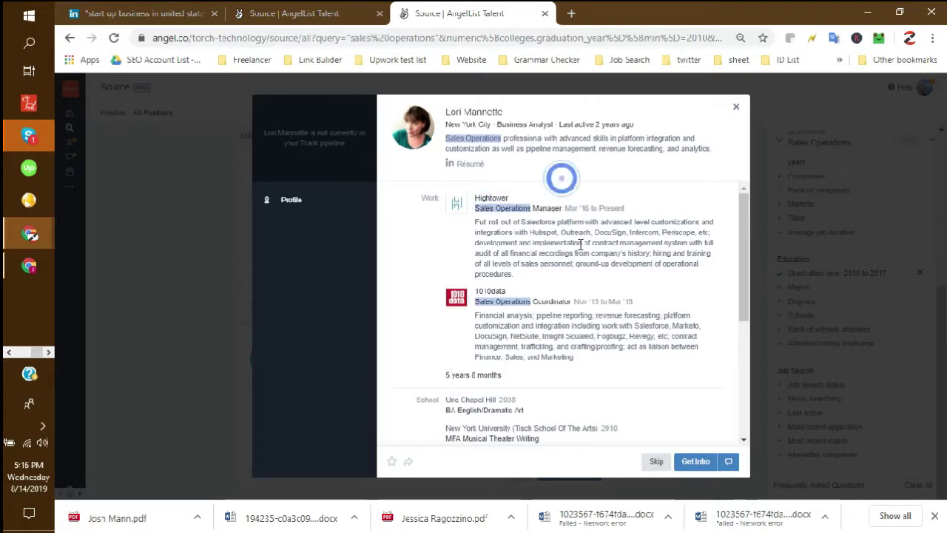
scroll(570, 326, down, 2)
scroll(446, 306, down, 2)
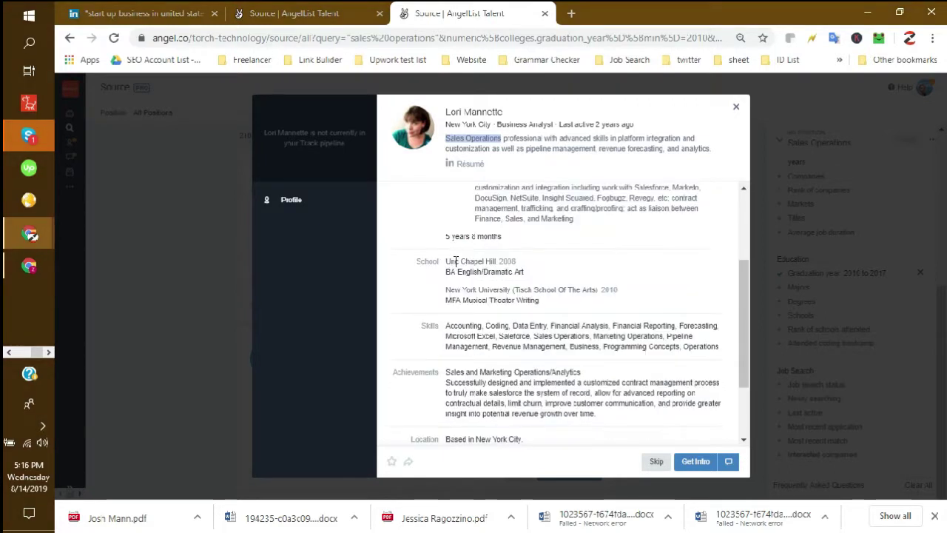
drag(446, 248, 506, 256)
drag(451, 273, 547, 276)
click(545, 276)
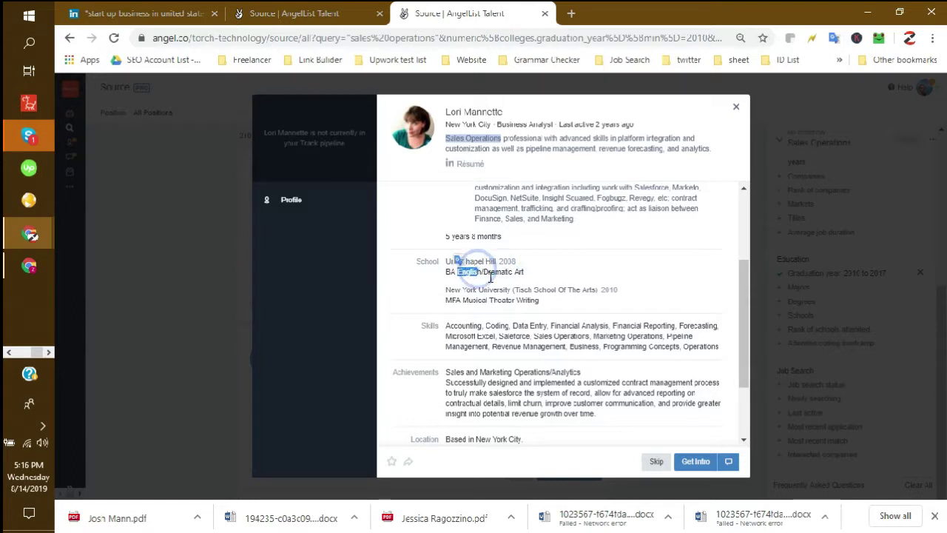
- Review the school history including the MFA Musical Theater Writing, then close the profile
drag(465, 302, 444, 259)
click(548, 302)
drag(534, 302, 495, 299)
triple_click(439, 297)
click(580, 303)
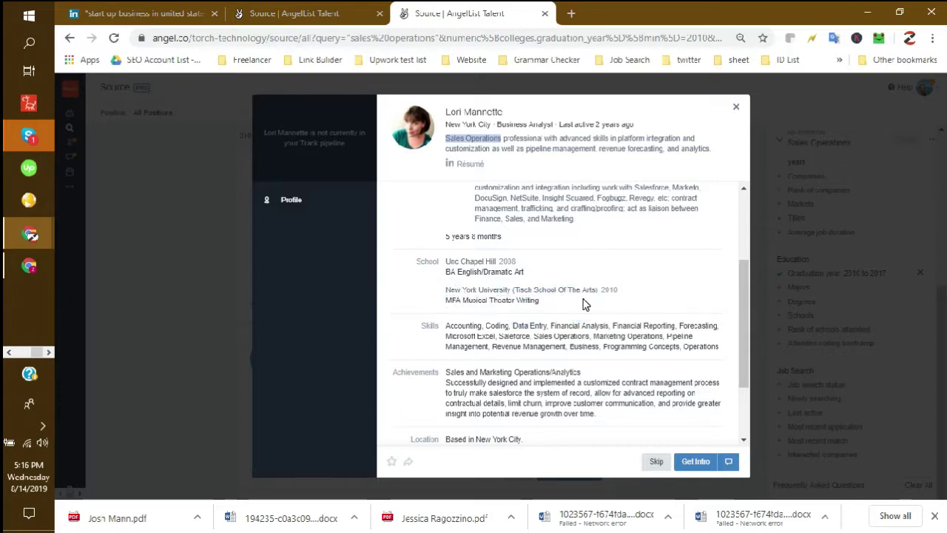
scroll(583, 300, up, 2)
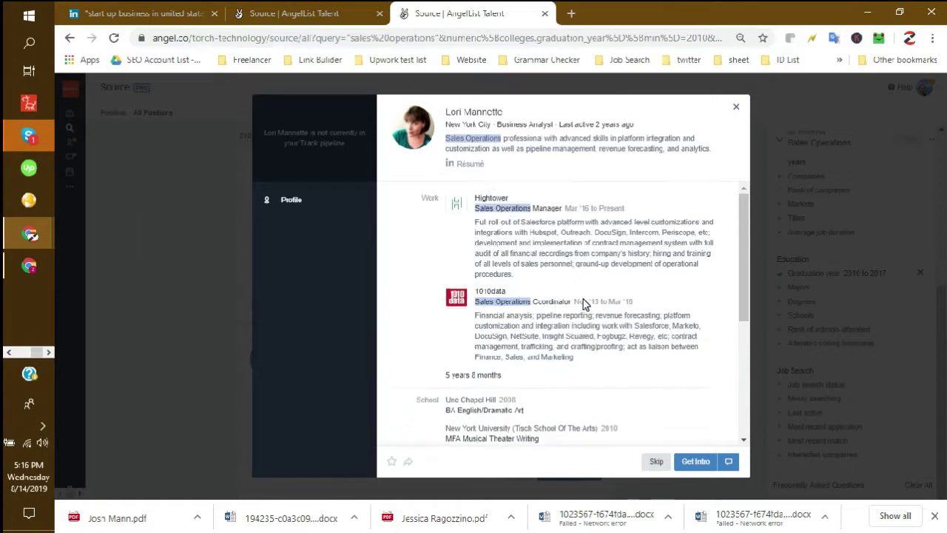
click(736, 108)
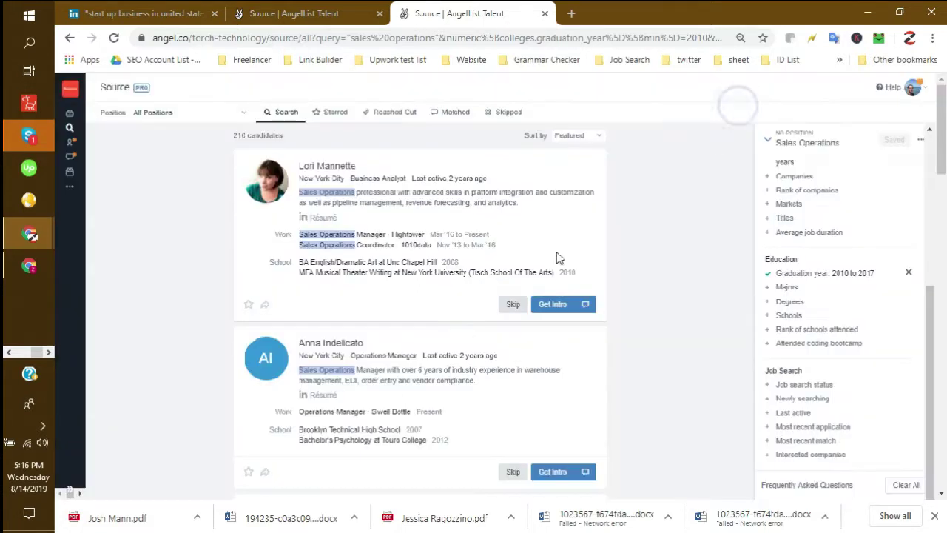
- Skip the first two candidates after viewing the second's profile, then open the ADP candidate's profile
click(513, 306)
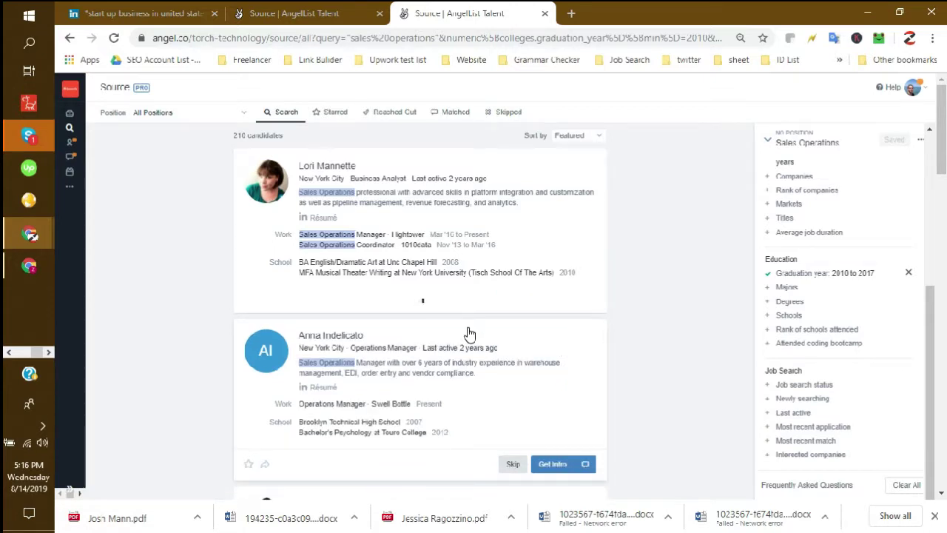
click(503, 279)
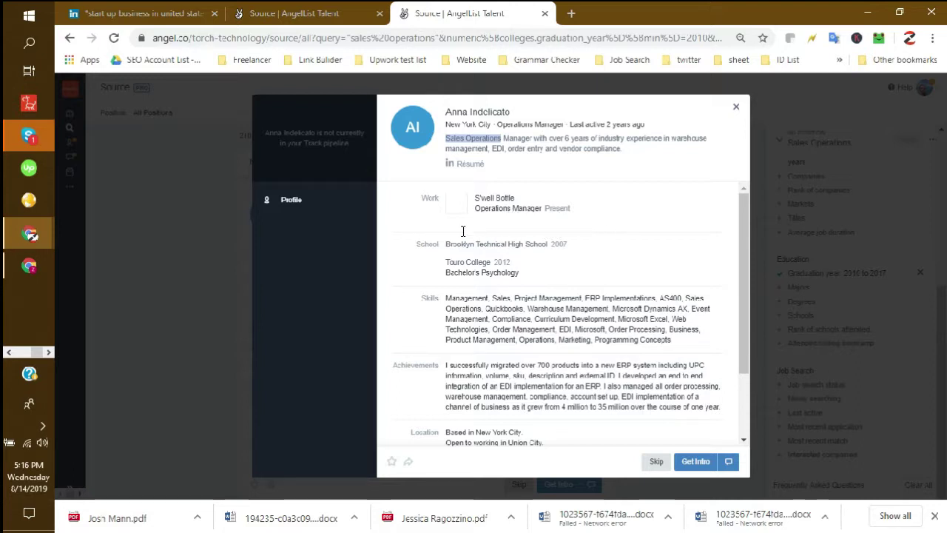
click(735, 107)
click(514, 330)
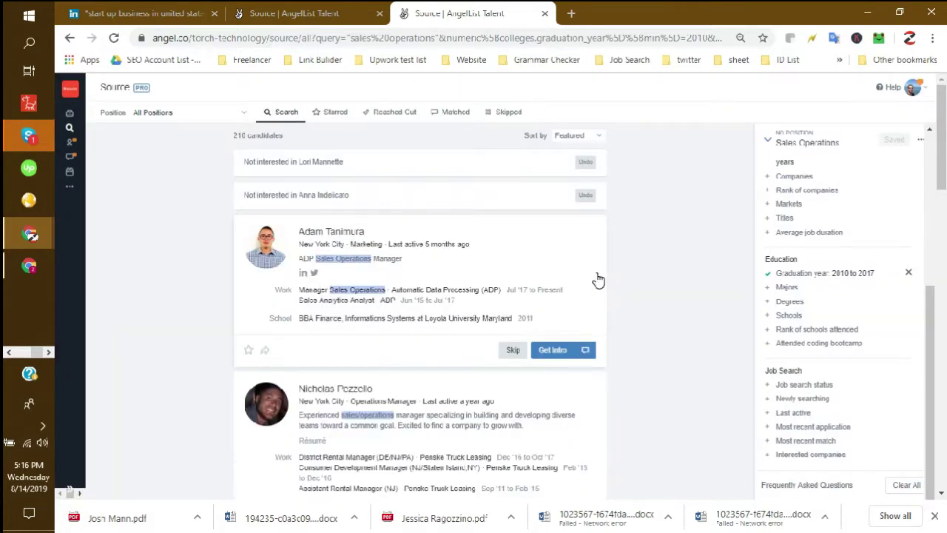
click(551, 272)
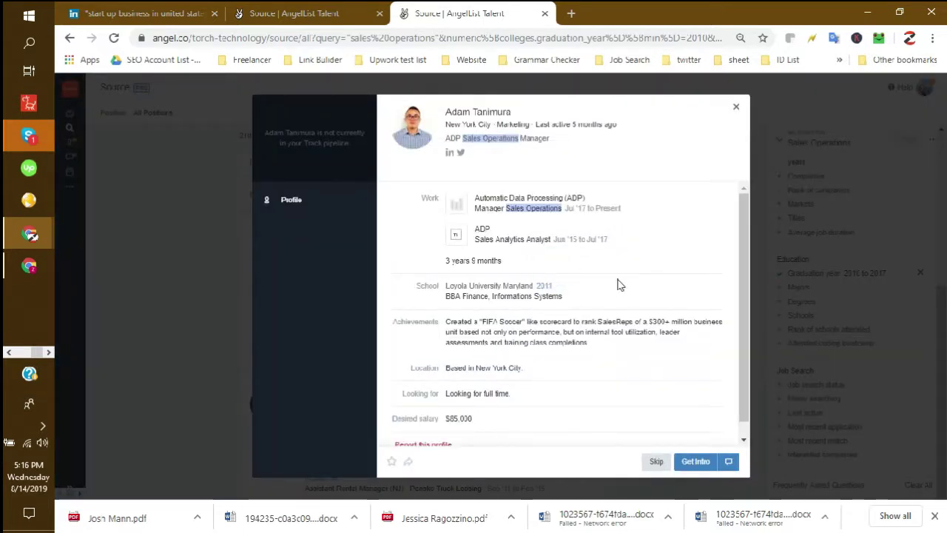
scroll(608, 359, down, 1)
scroll(606, 362, down, 1)
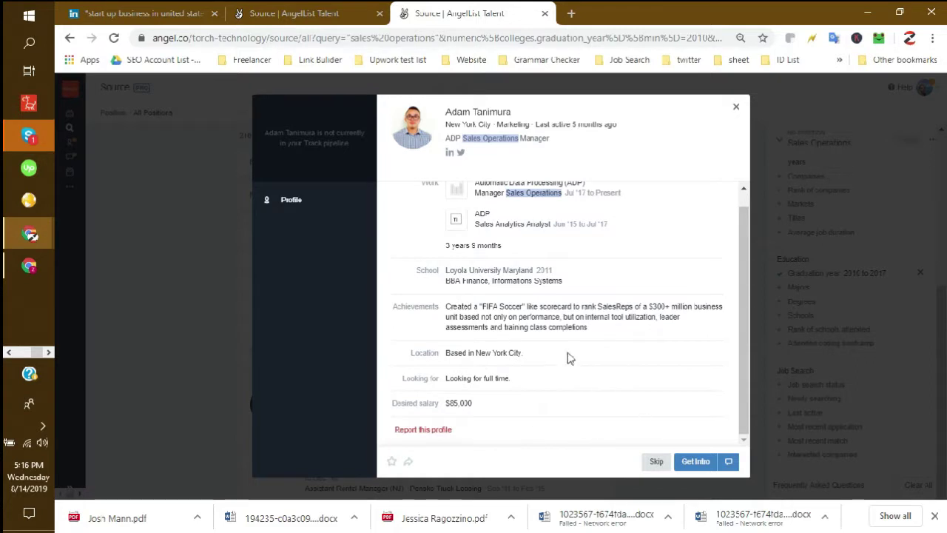
scroll(580, 354, up, 1)
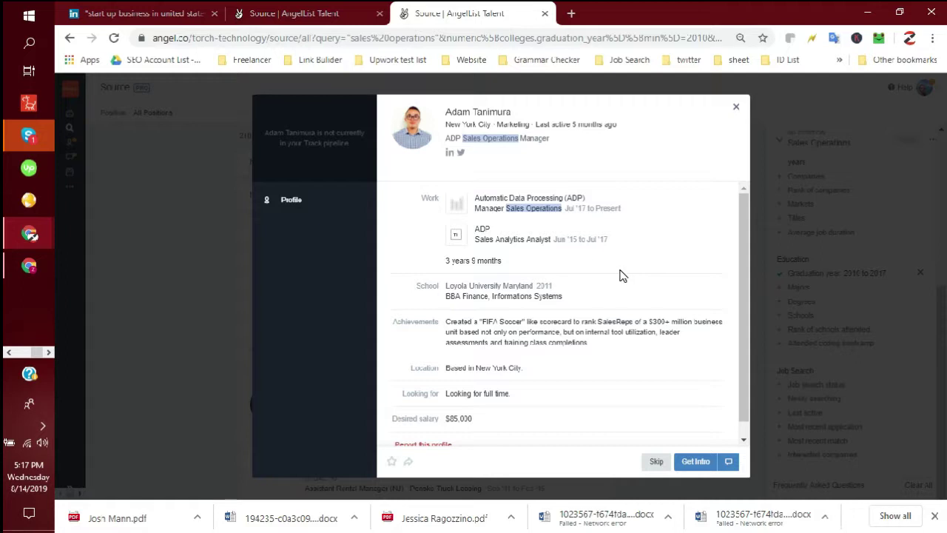
double_click(454, 292)
click(453, 293)
click(501, 298)
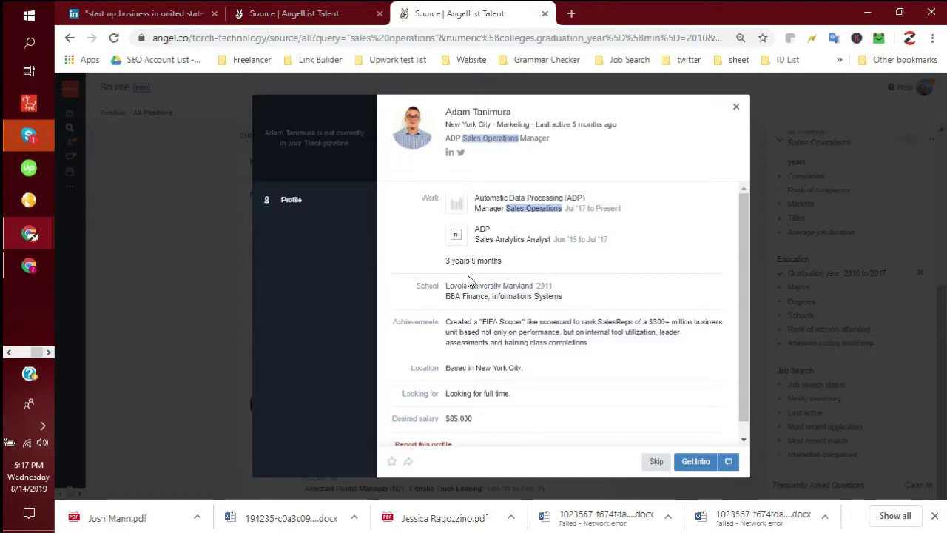
click(474, 289)
click(532, 296)
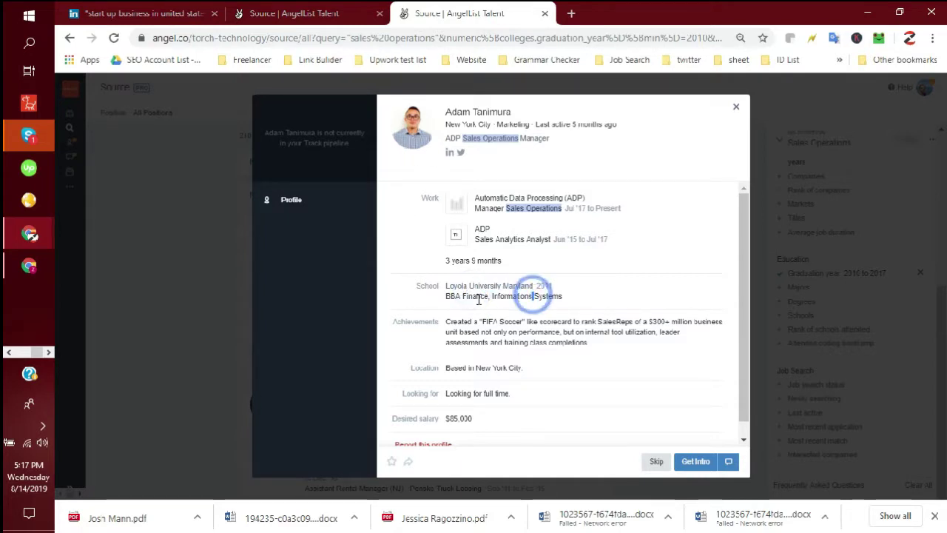
drag(510, 263, 444, 258)
double_click(460, 262)
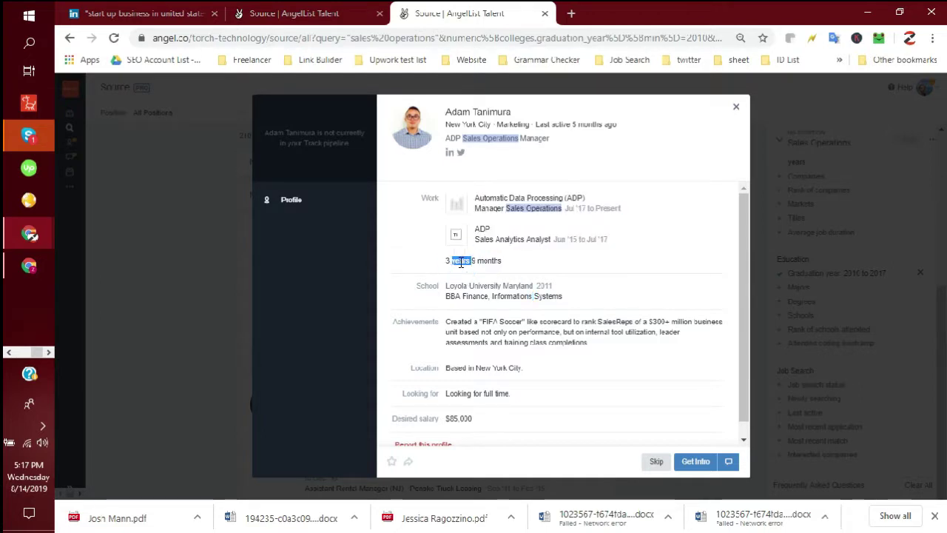
mouse_move(463, 296)
mouse_down()
mouse_move(533, 296)
mouse_move(478, 290)
mouse_up()
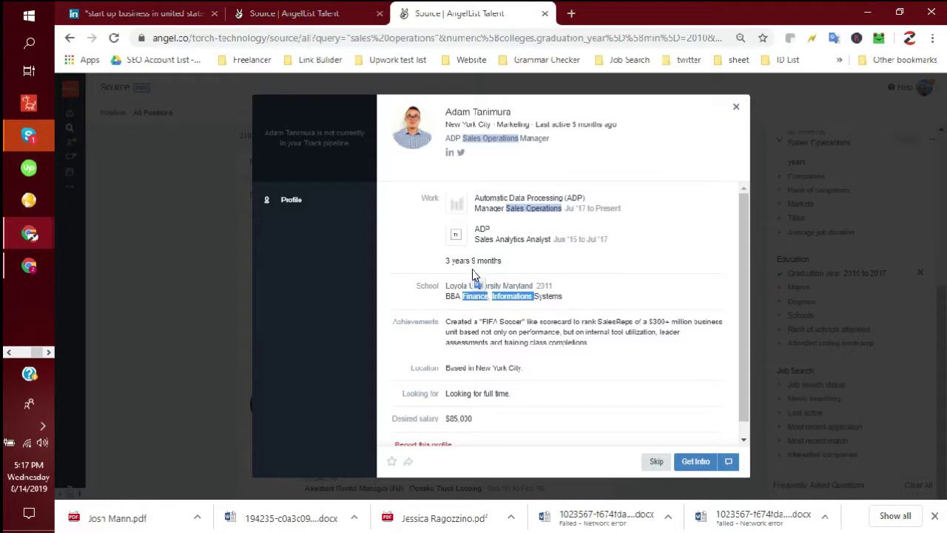
triple_click(469, 261)
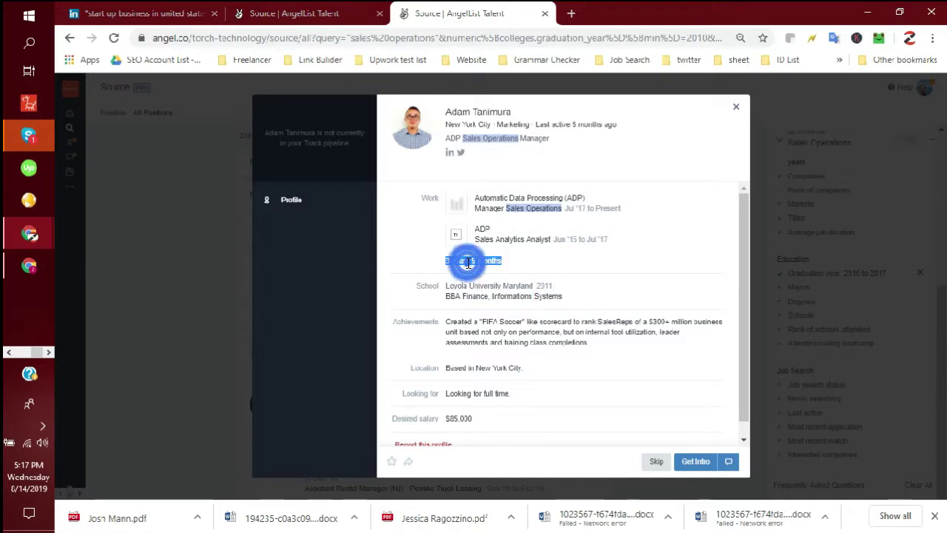
double_click(489, 261)
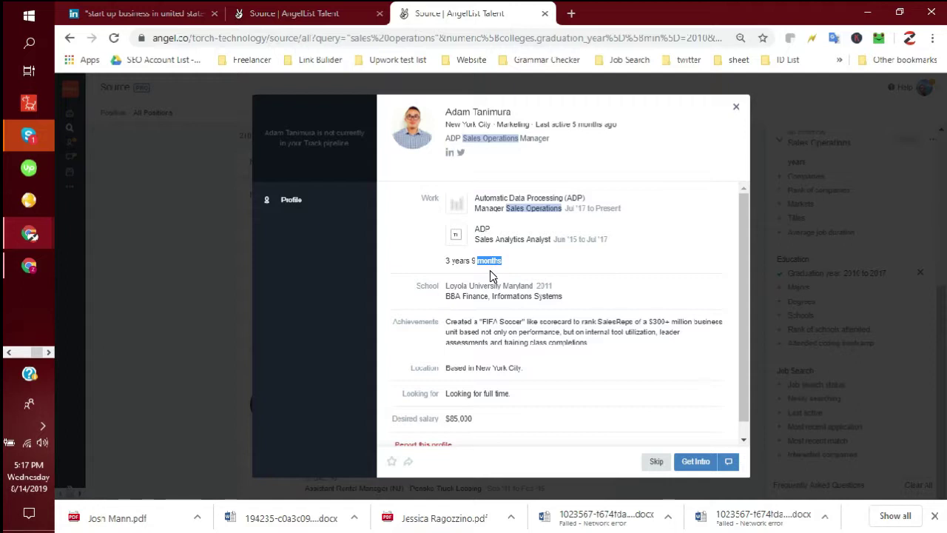
click(458, 263)
double_click(458, 263)
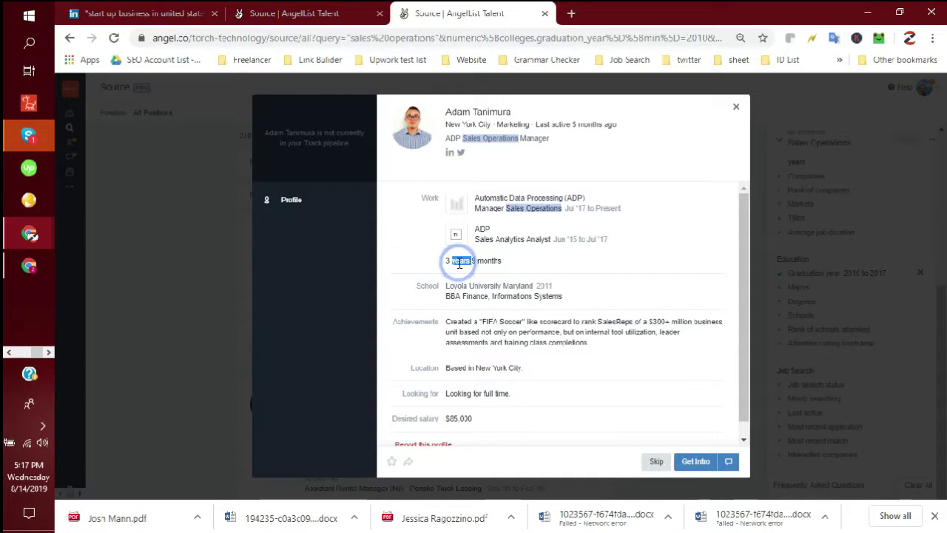
click(475, 261)
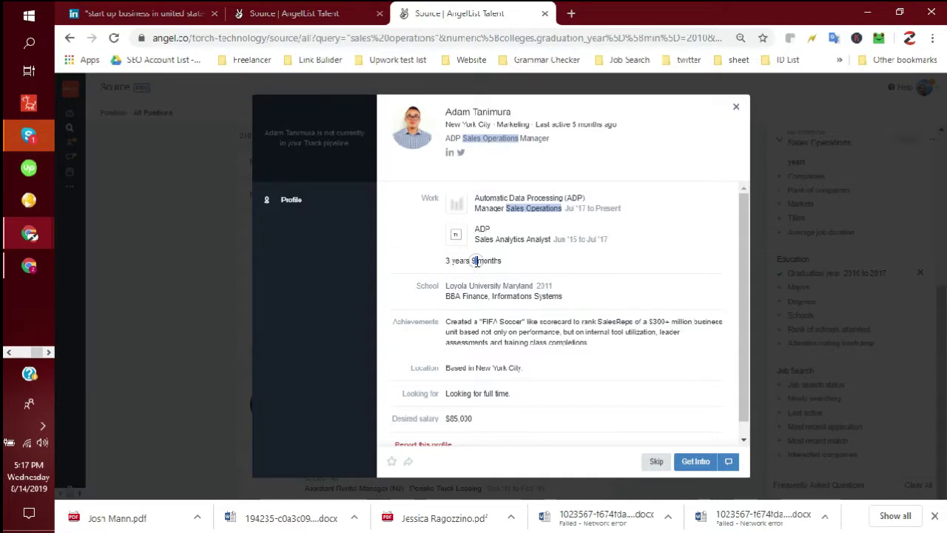
click(473, 261)
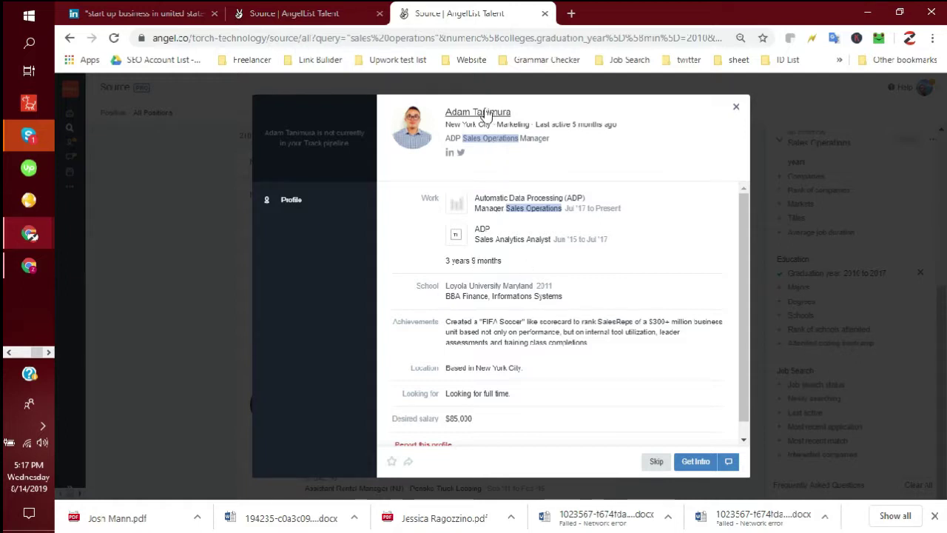
scroll(516, 360, down, 1)
scroll(546, 270, up, 1)
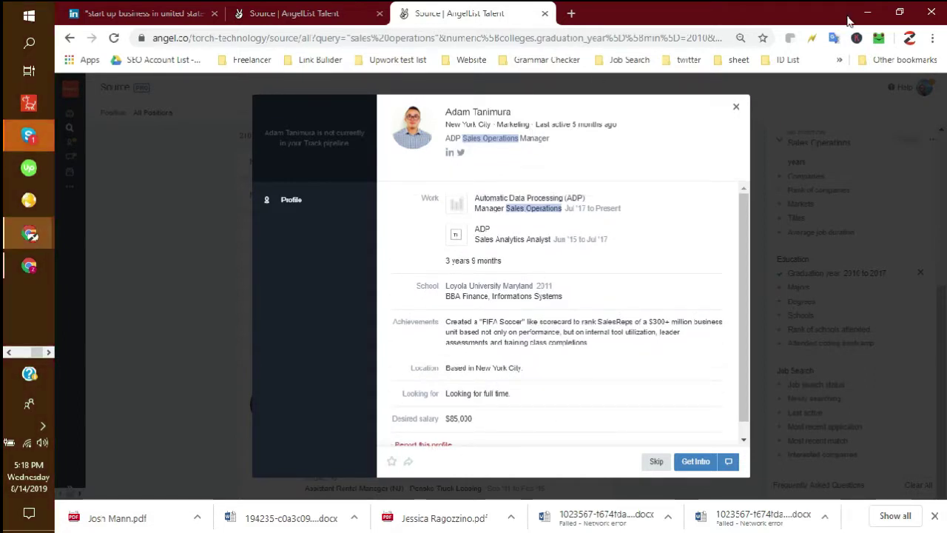
click(898, 12)
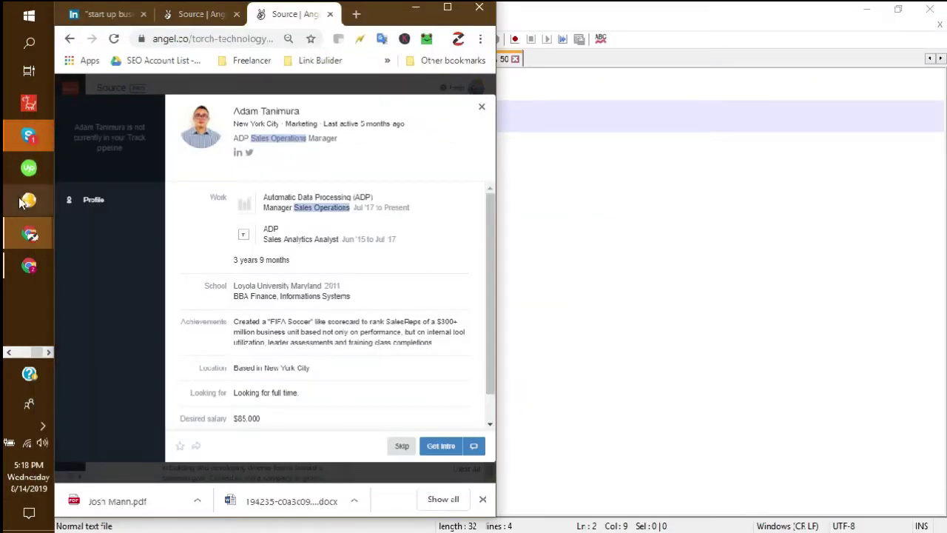
- Place the Sales Operations spreadsheet beside the browser and switch to the AngelList sheet
mouse_move(30, 233)
click(148, 305)
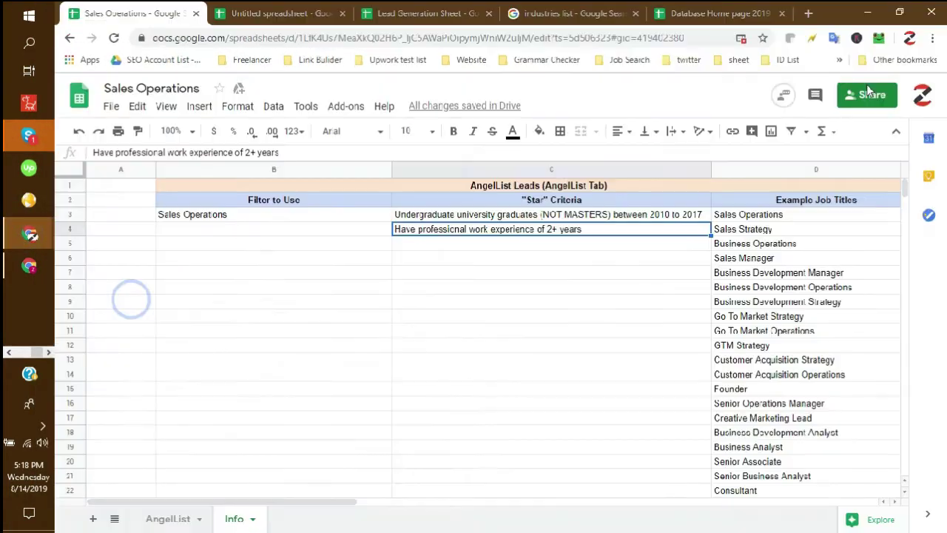
click(899, 11)
click(594, 525)
- Paste the candidate's name from the profile into cell A147
click(557, 225)
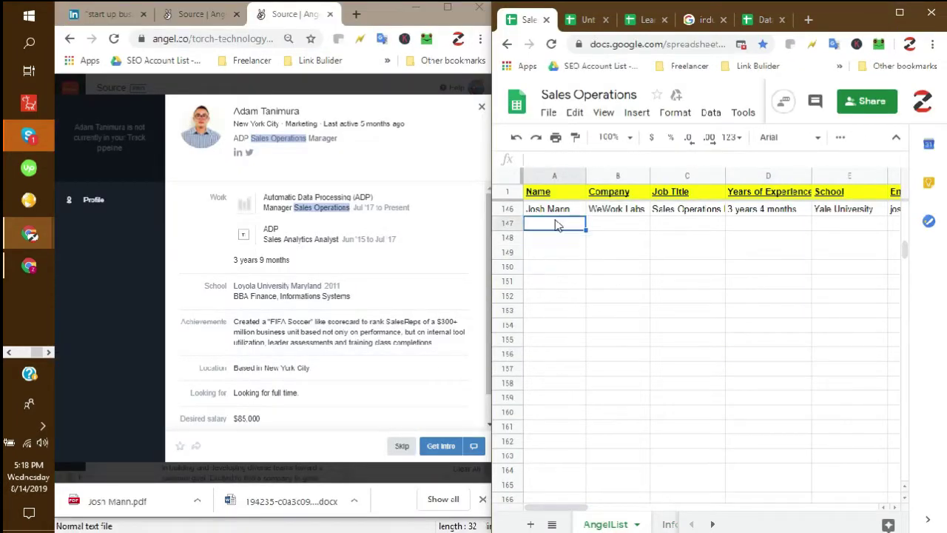
drag(312, 113, 235, 116)
key(ctrl+c)
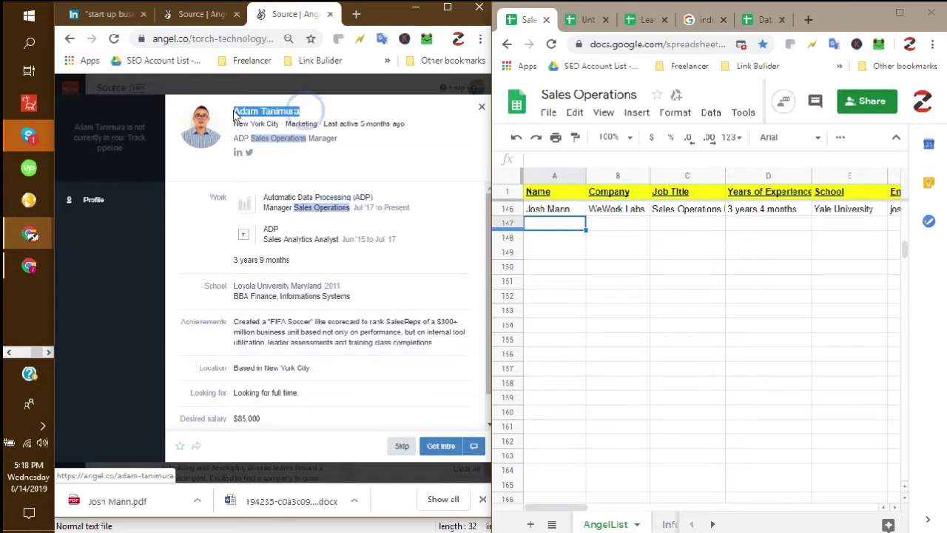
click(565, 228)
key(ctrl+v)
key(Tab)
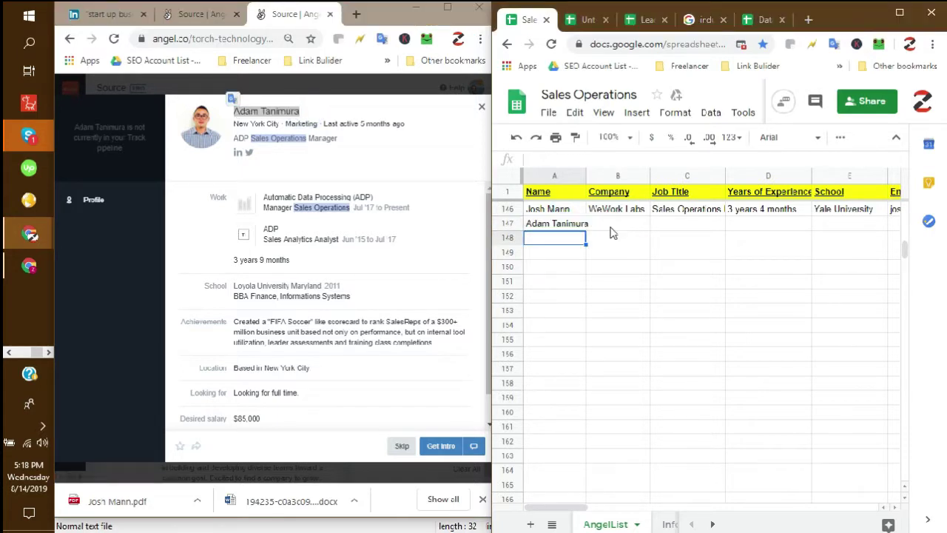
- Copy company Automatic Data Processing (ADP) and title Manager Sales Operations into B147 and C147
drag(375, 197, 264, 201)
key(ctrl+c)
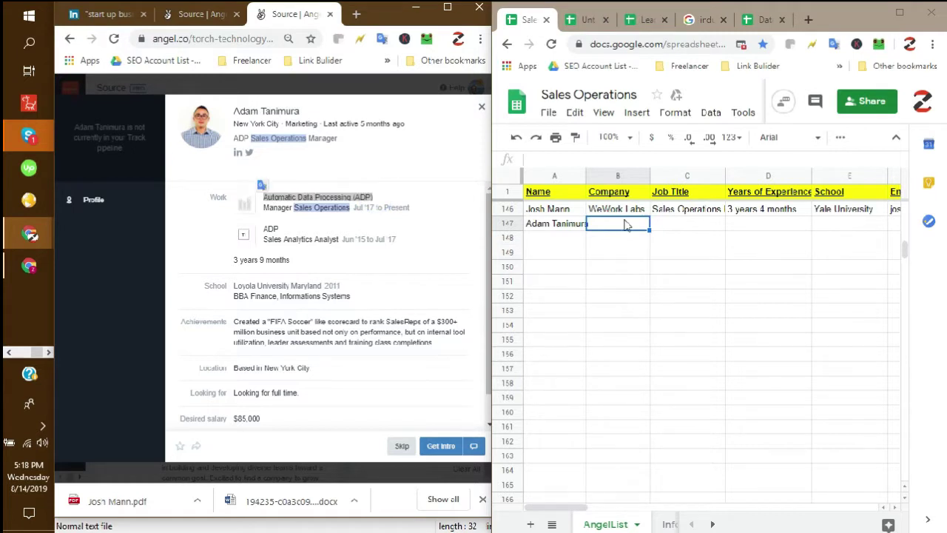
click(618, 228)
key(ctrl+v)
click(615, 244)
click(681, 226)
drag(352, 208, 265, 207)
key(ctrl+c)
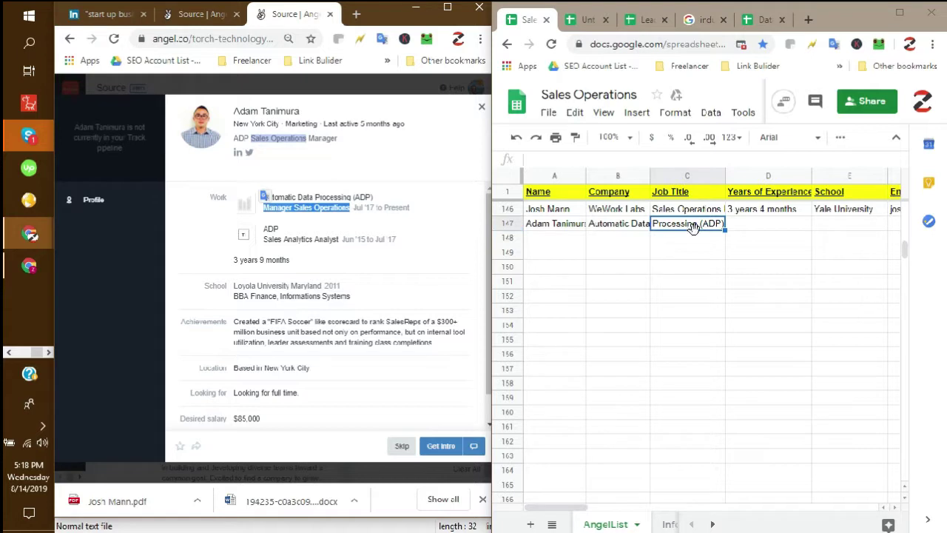
click(691, 226)
key(ctrl+v)
key(Return)
- Paste the experience '3 years 9 months' into cell D147
click(778, 224)
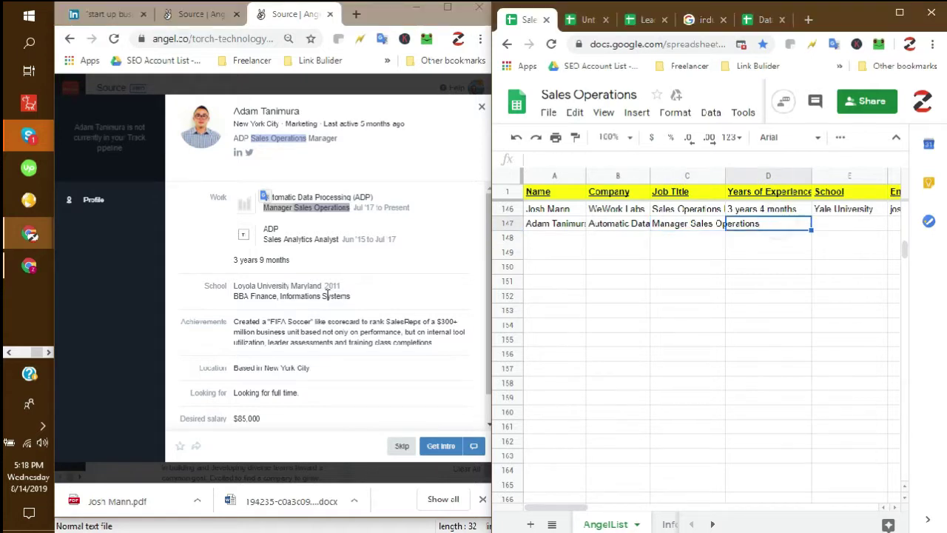
drag(289, 262, 235, 259)
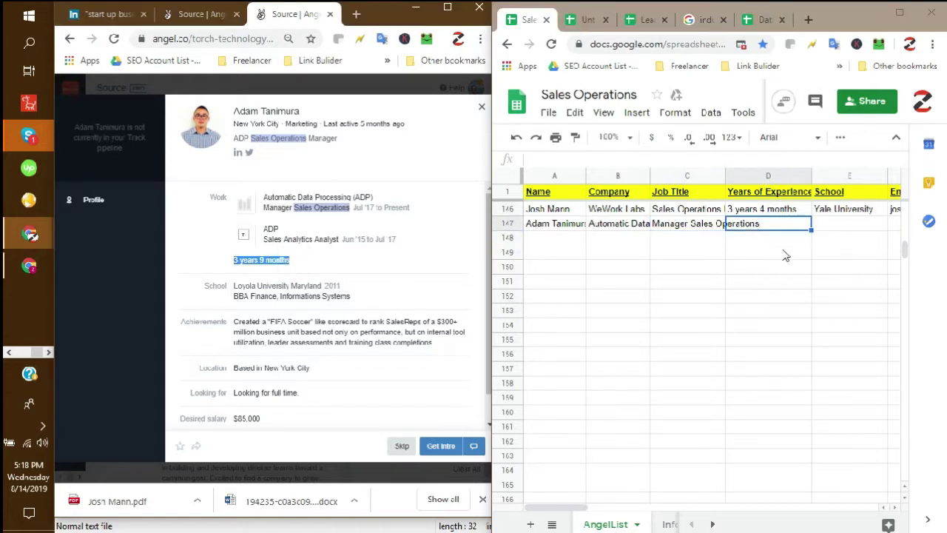
click(753, 225)
key(ctrl+v)
- Paste Loyola University Maryland into E147 and remove its stray blank first line
click(841, 228)
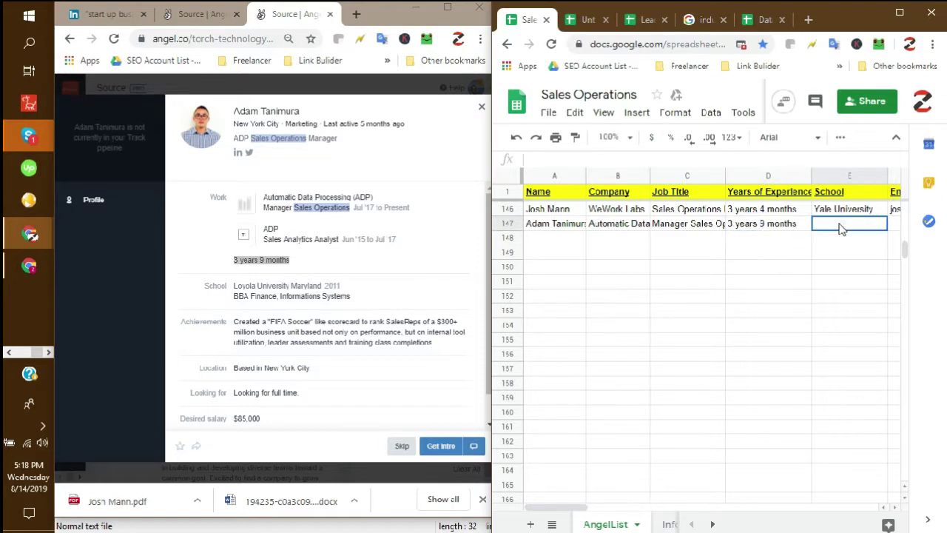
click(321, 286)
drag(321, 286, 234, 287)
click(833, 229)
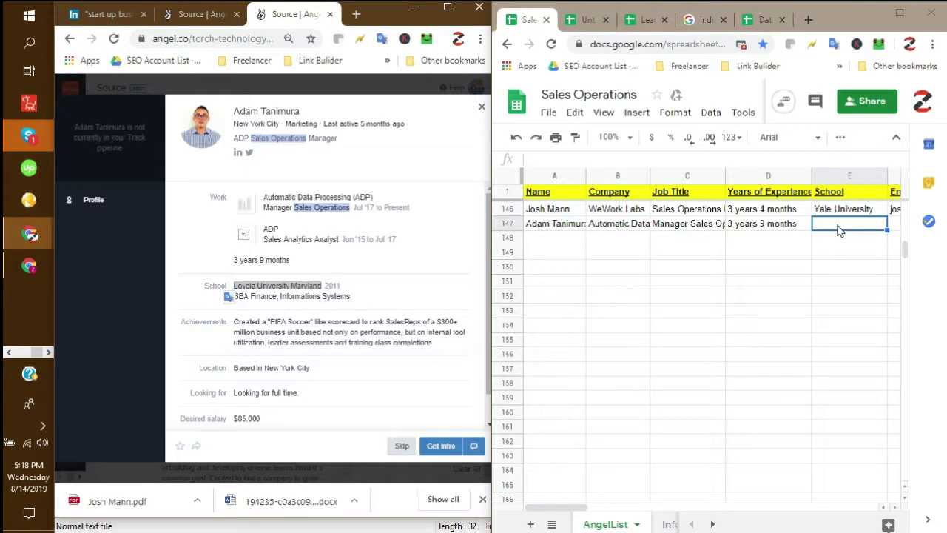
key(ctrl+v)
double_click(832, 235)
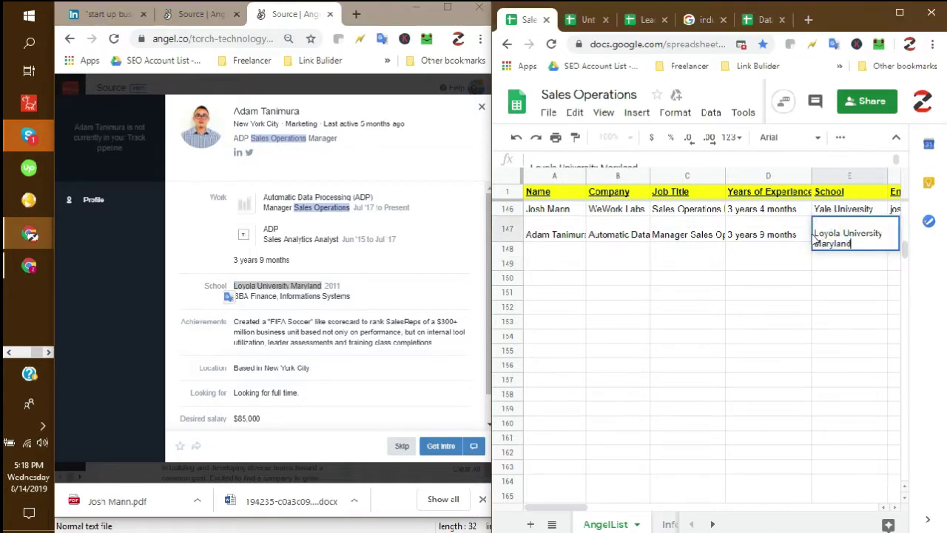
drag(815, 234, 810, 226)
key(BackSpace)
click(855, 310)
click(868, 224)
key(Right)
key(Right)
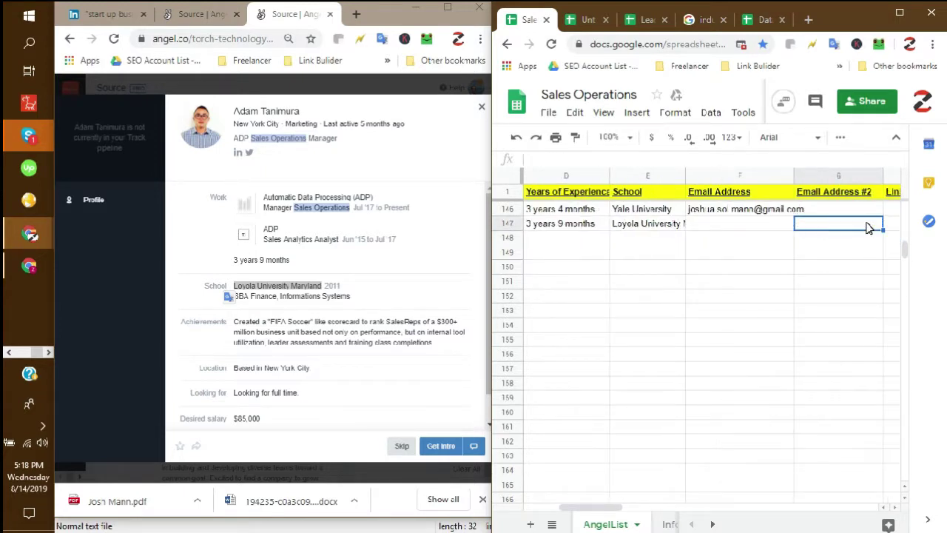
key(Left)
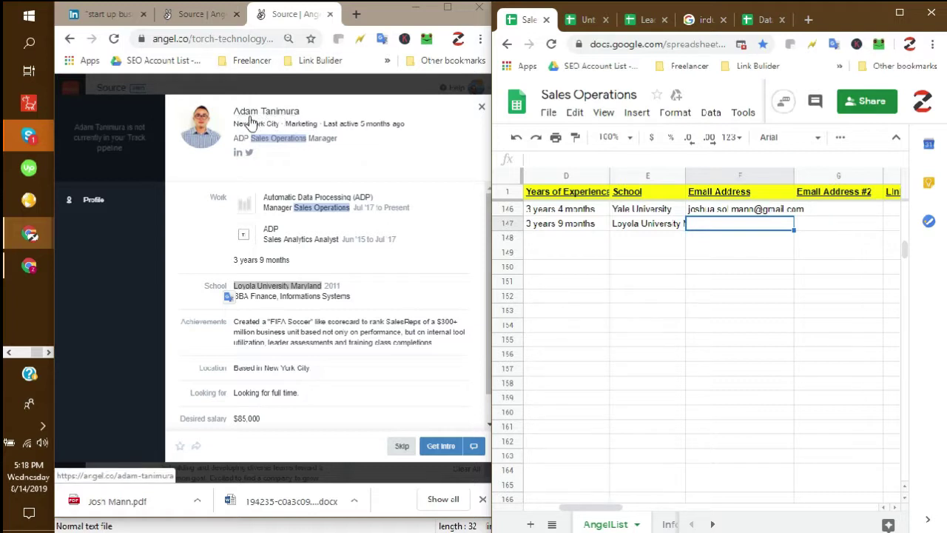
- Open the candidate's AngelList and LinkedIn profile links in new browser tabs
right_click(263, 116)
click(311, 121)
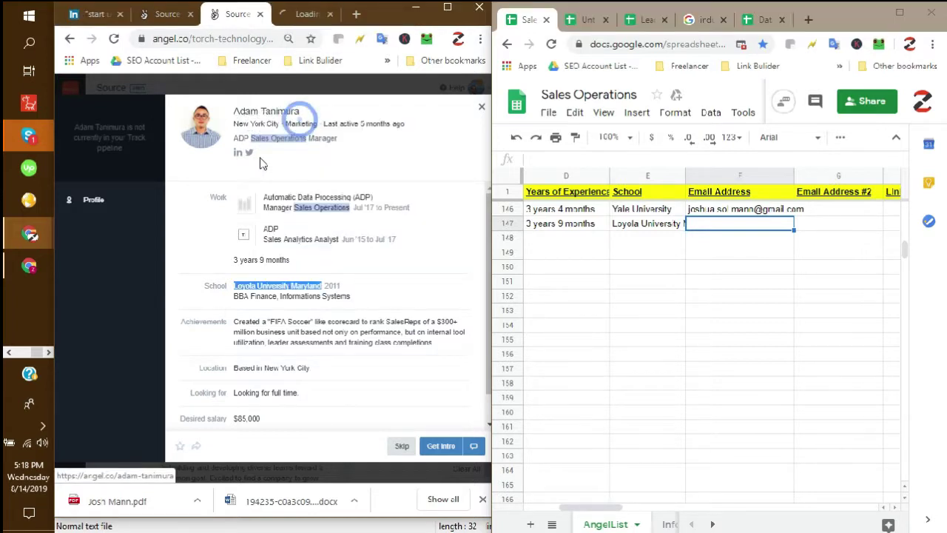
right_click(240, 159)
click(288, 161)
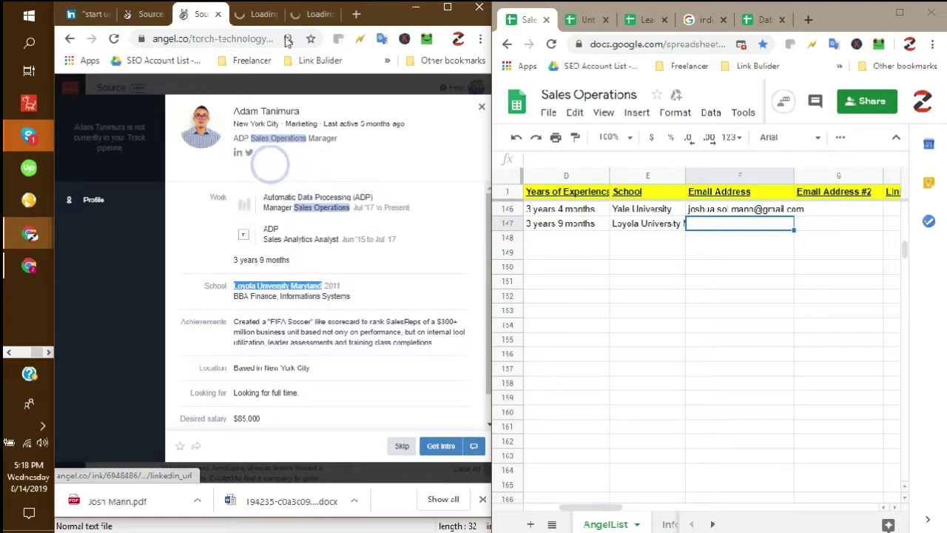
key(ctrl+Tab)
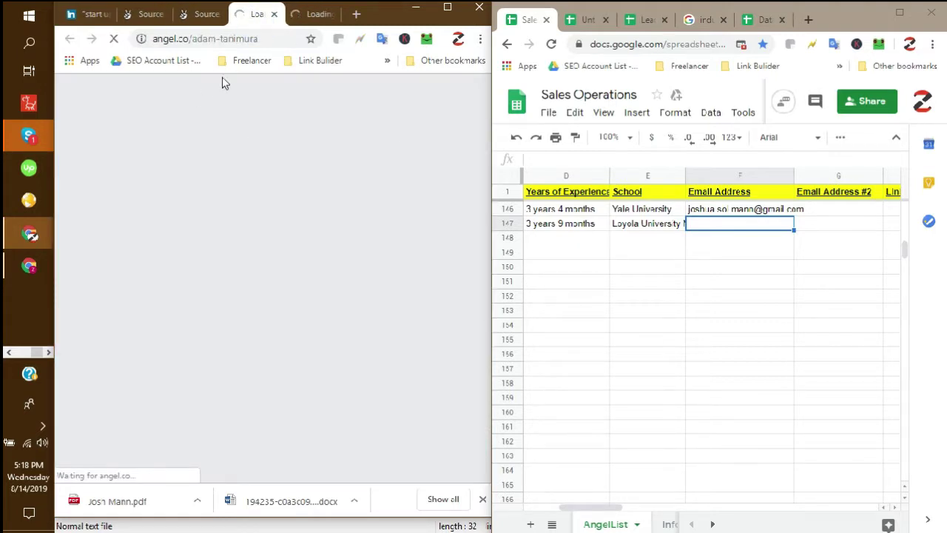
- Reload the profile tabs until the angel.co profile loads past the no-internet error
click(254, 39)
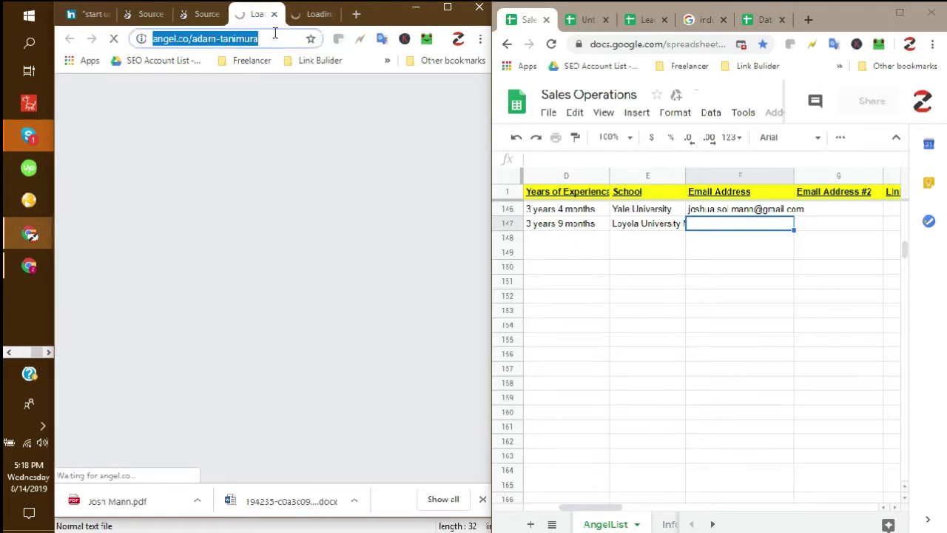
click(316, 17)
click(207, 22)
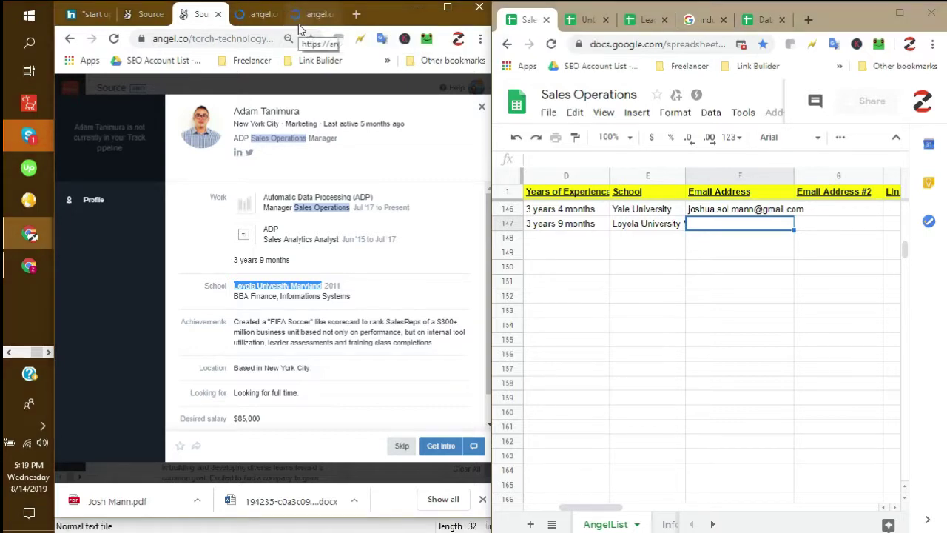
click(264, 17)
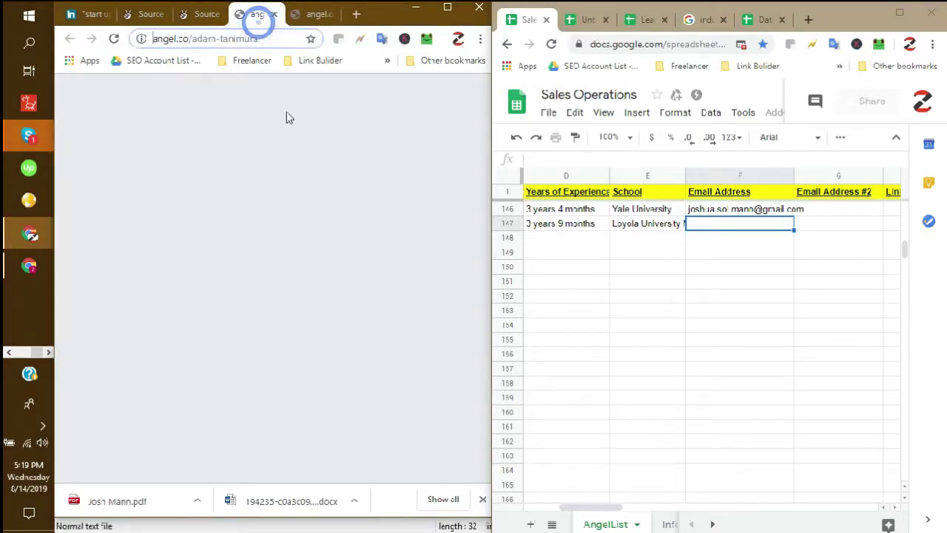
click(309, 15)
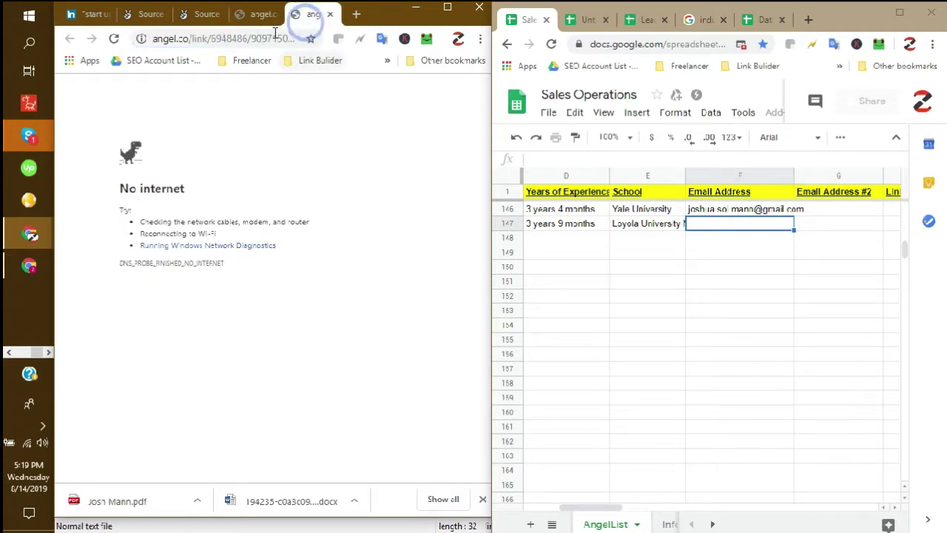
click(112, 42)
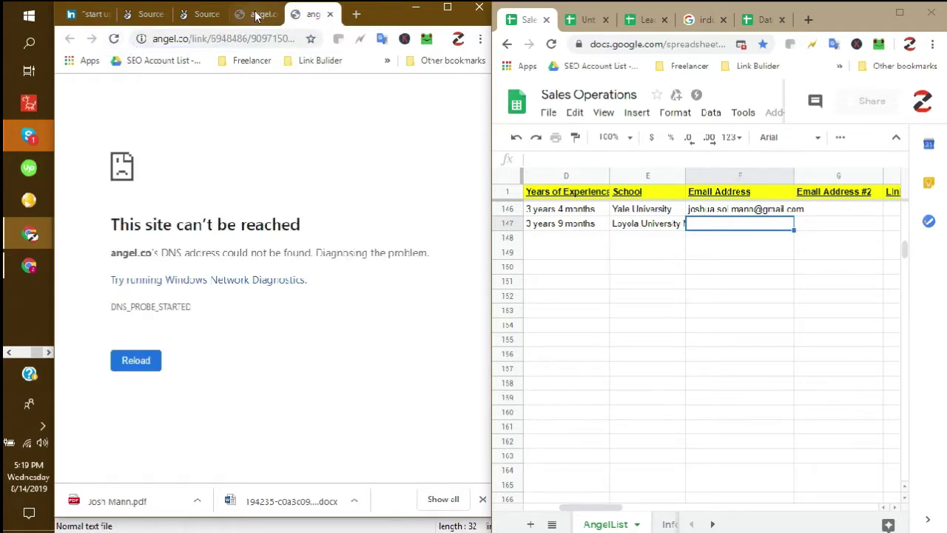
click(259, 15)
click(112, 40)
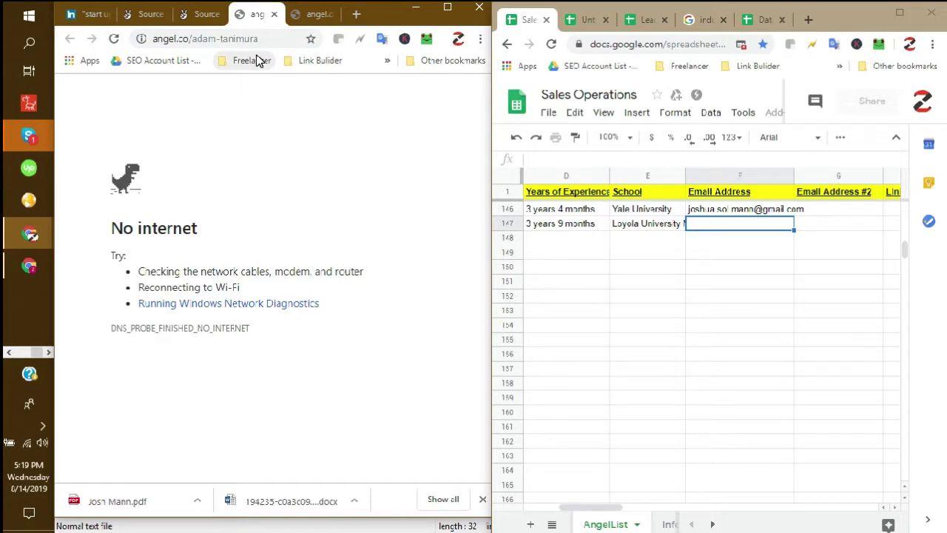
click(43, 426)
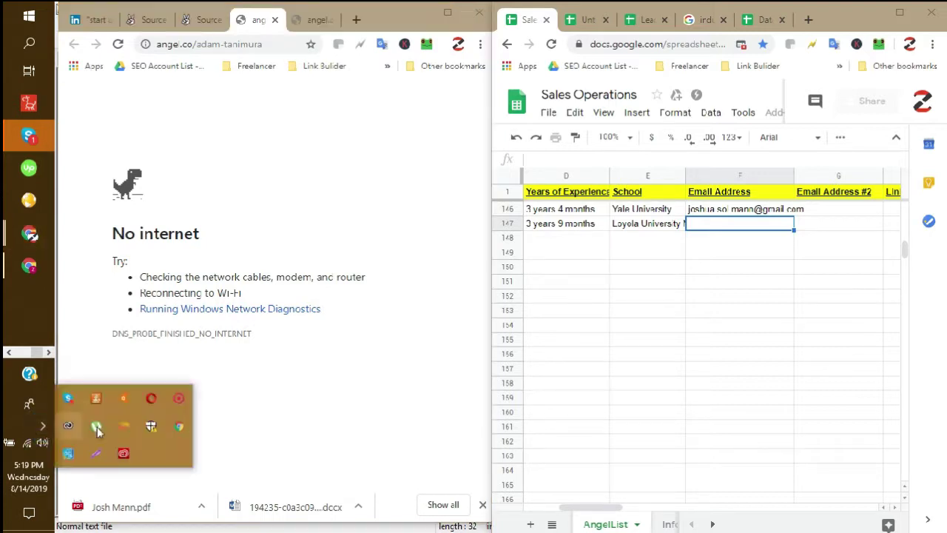
right_click(181, 405)
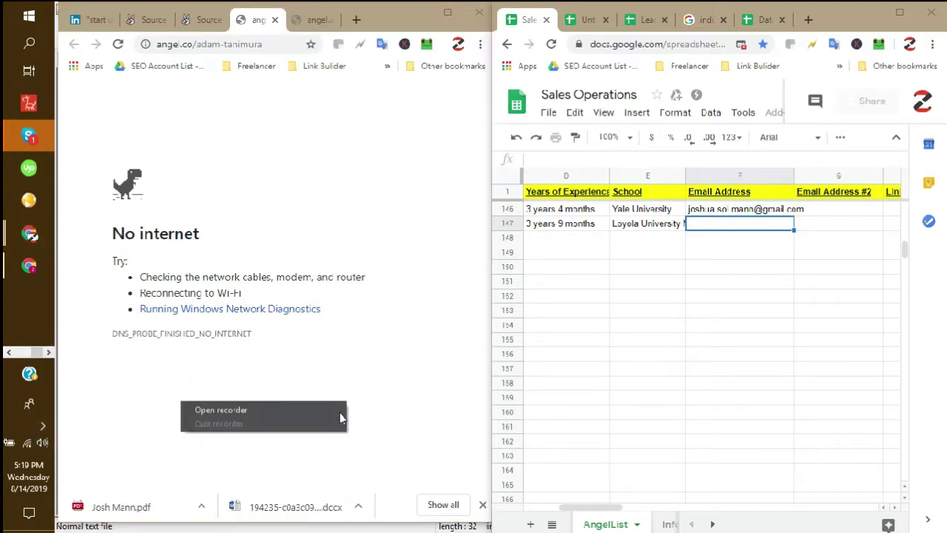
click(272, 410)
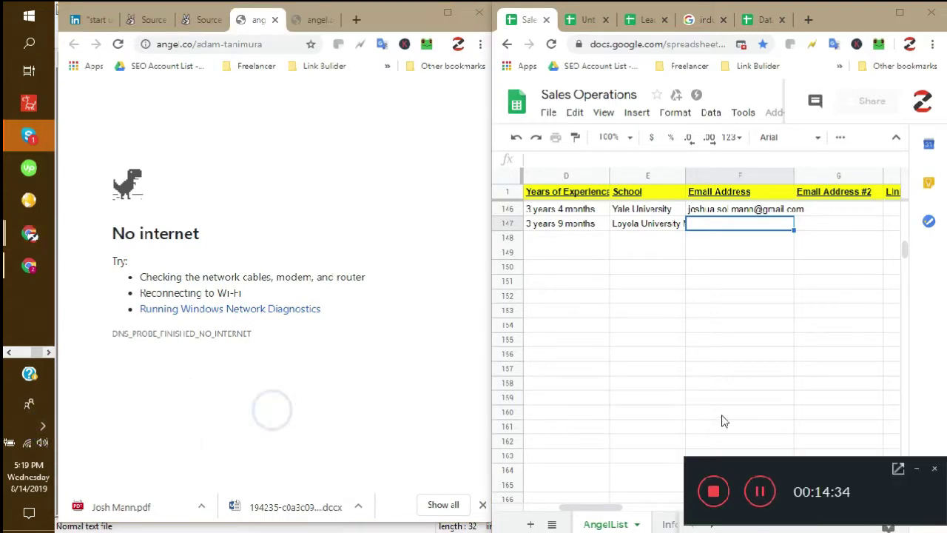
click(765, 497)
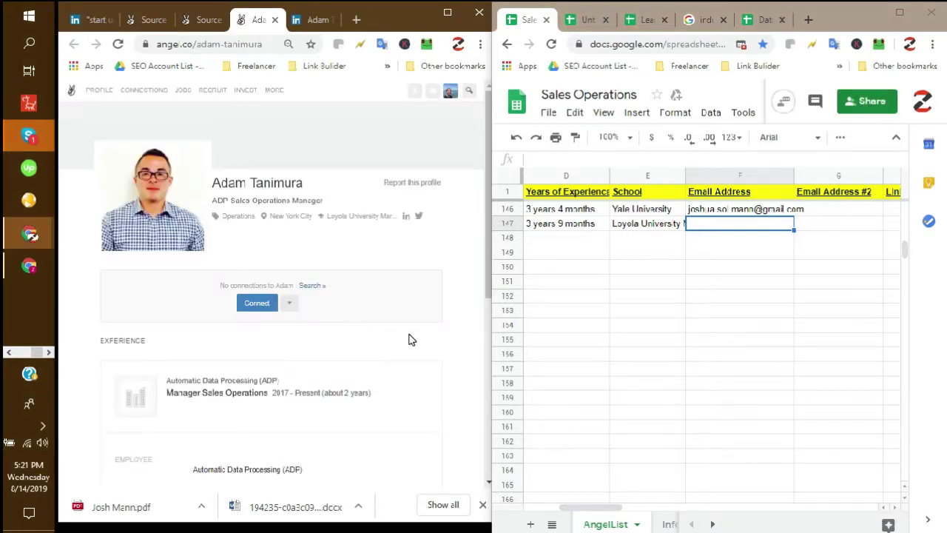
- Copy the angel.co profile URL and paste it into Angellist Profile cell J147
click(220, 44)
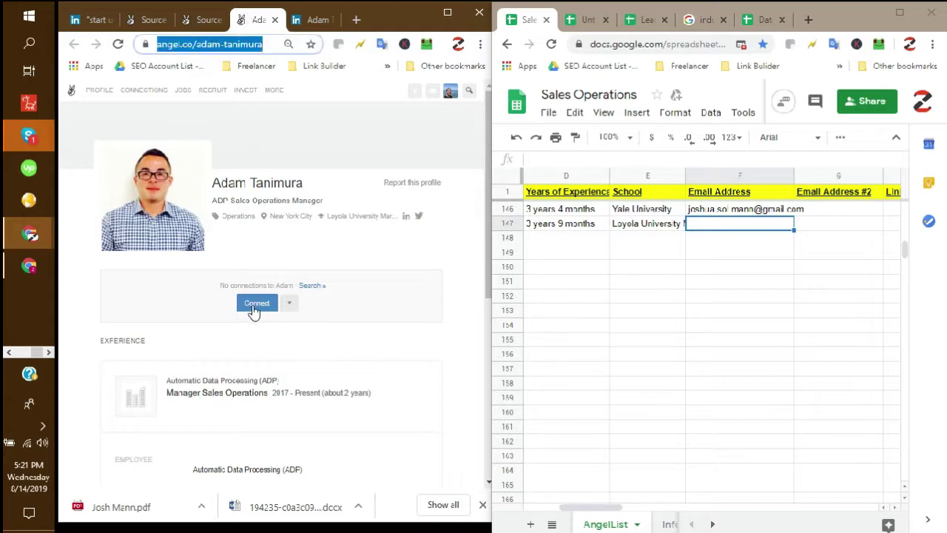
click(239, 46)
key(ctrl+a)
key(ctrl+c)
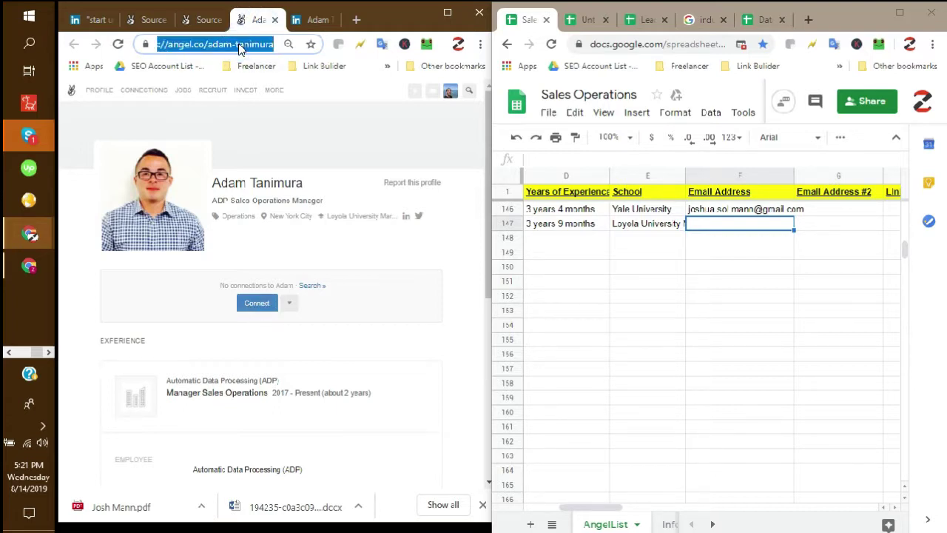
click(803, 226)
key(Right)
key(Right)
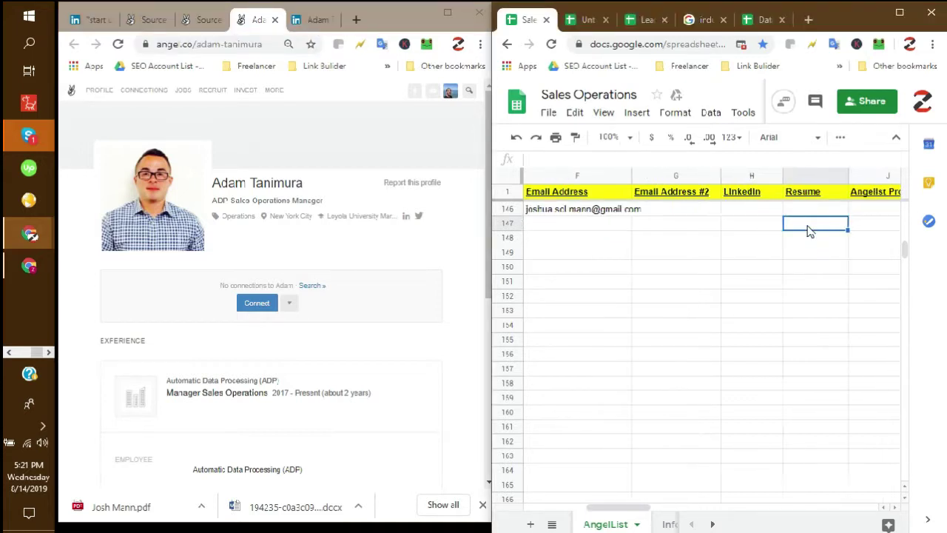
key(Right)
key(ctrl+v)
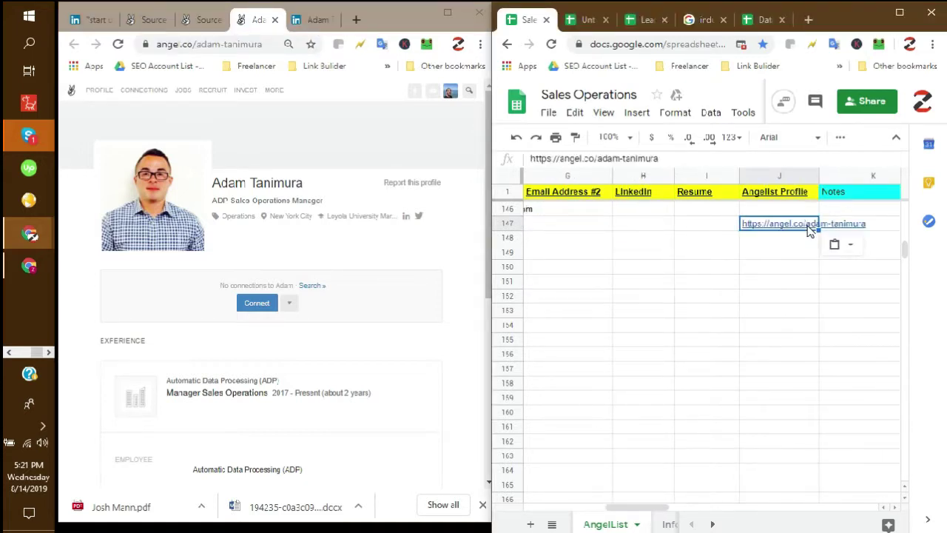
key(Left)
key(Left)
key(Left)
key(Right)
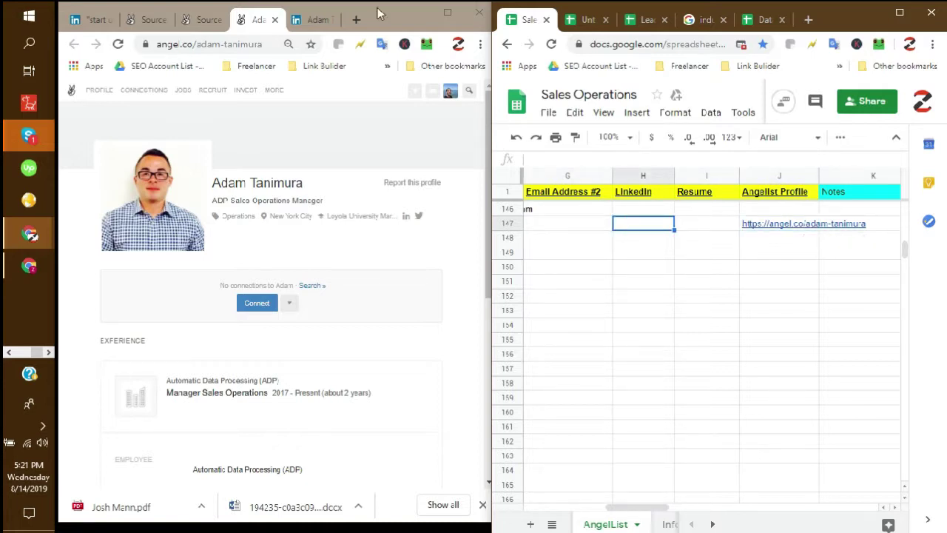
- Close the AngelList tab and paste the LinkedIn profile URL into cell H147
click(276, 20)
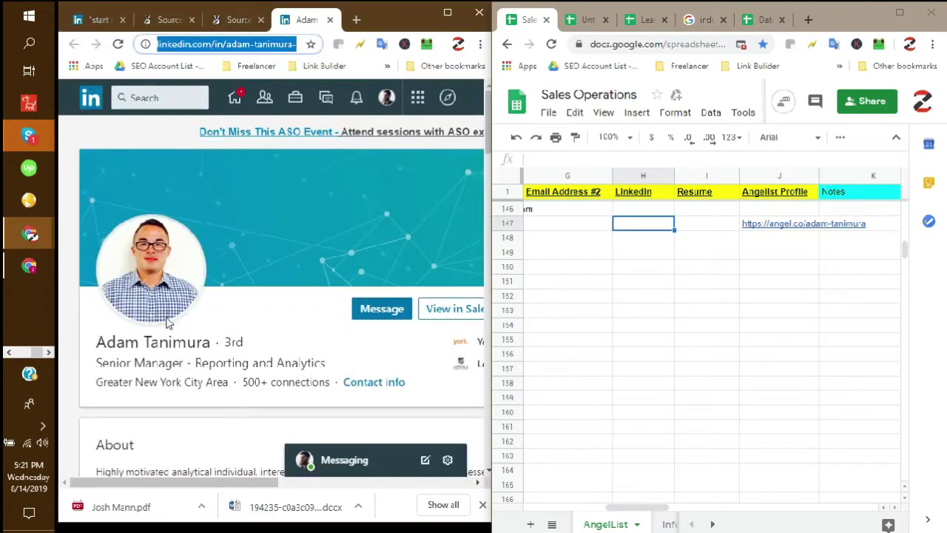
scroll(224, 348, down, 4)
scroll(229, 355, up, 4)
triple_click(241, 45)
key(ctrl+c)
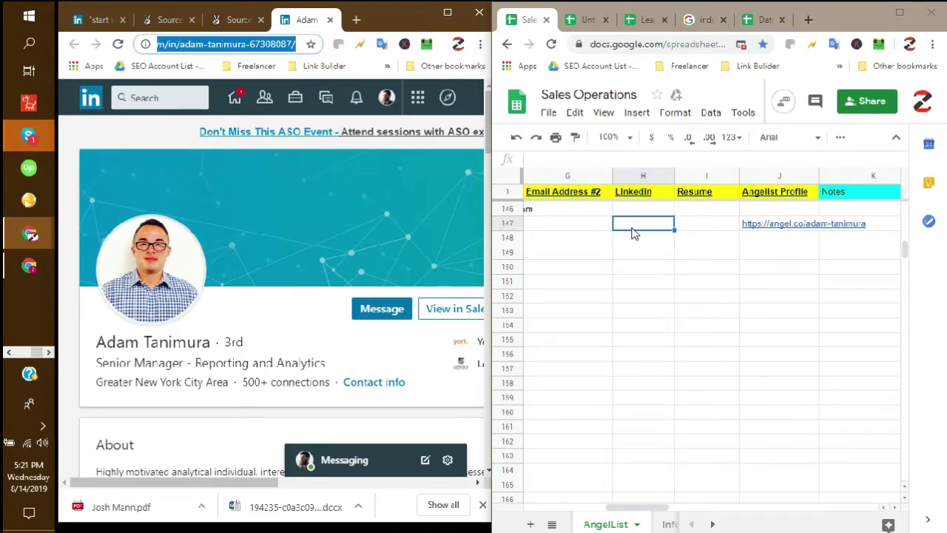
click(632, 232)
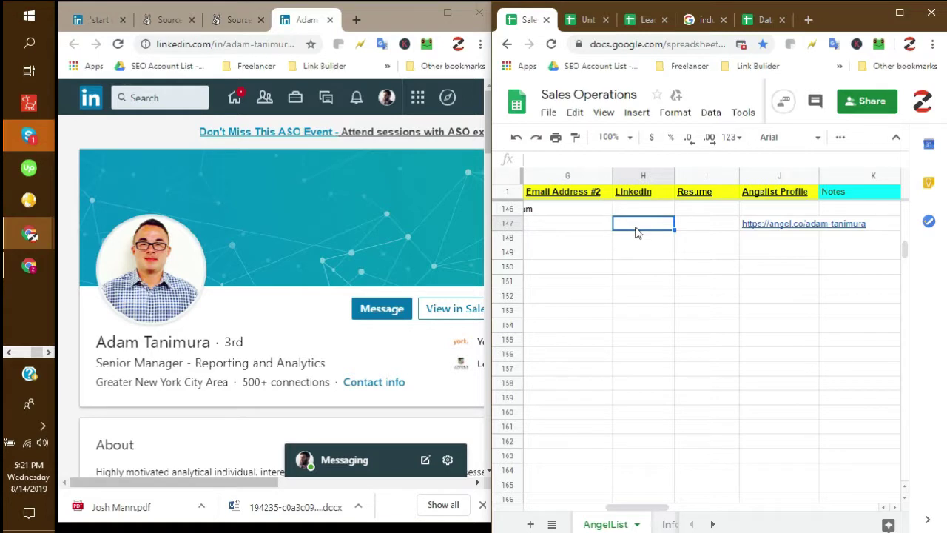
key(ctrl+v)
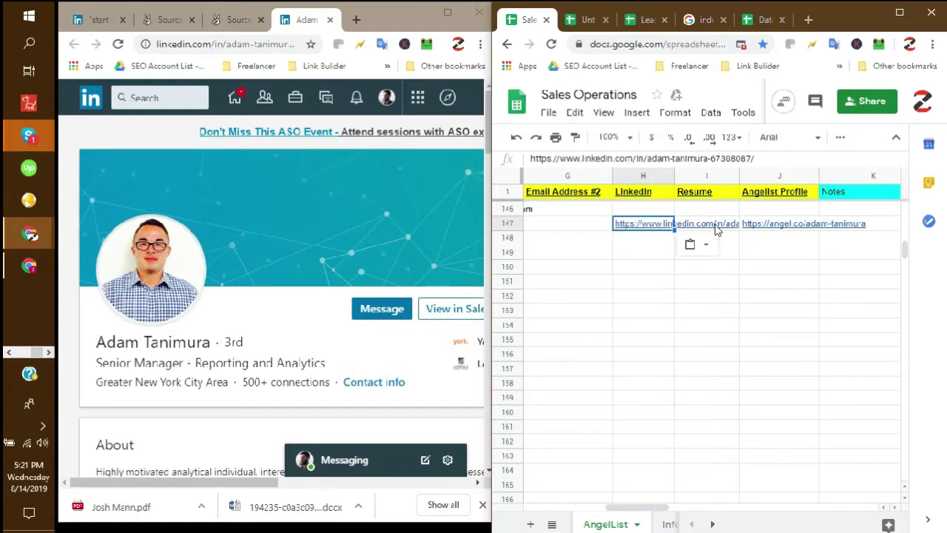
click(710, 222)
click(583, 222)
scroll(671, 227, left, 2)
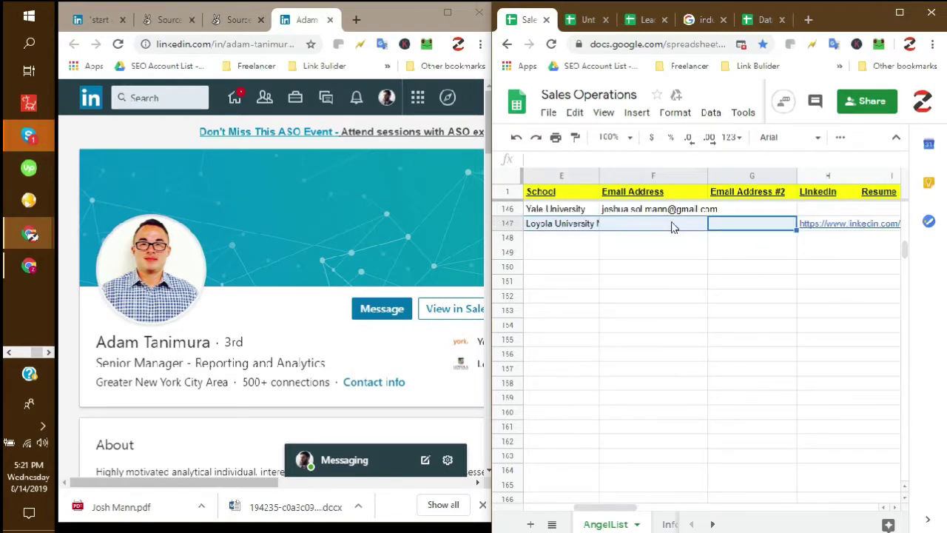
click(673, 227)
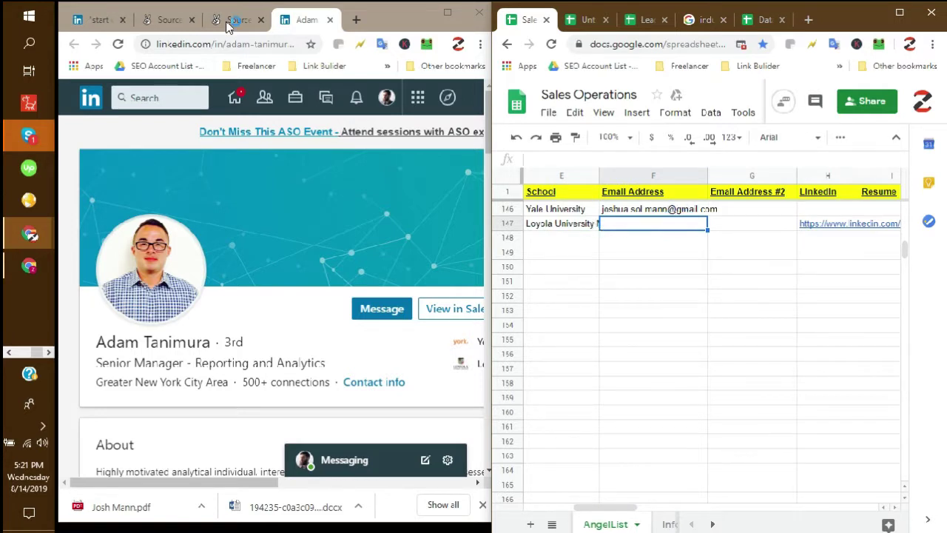
click(9, 353)
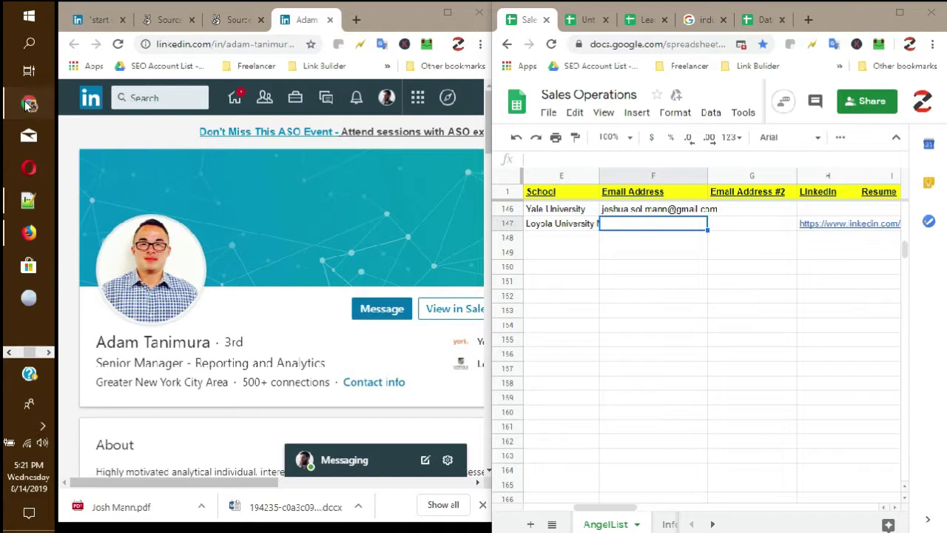
- Bring the full-size Chrome window forward and minimize the spreadsheet
click(28, 103)
click(116, 95)
click(867, 12)
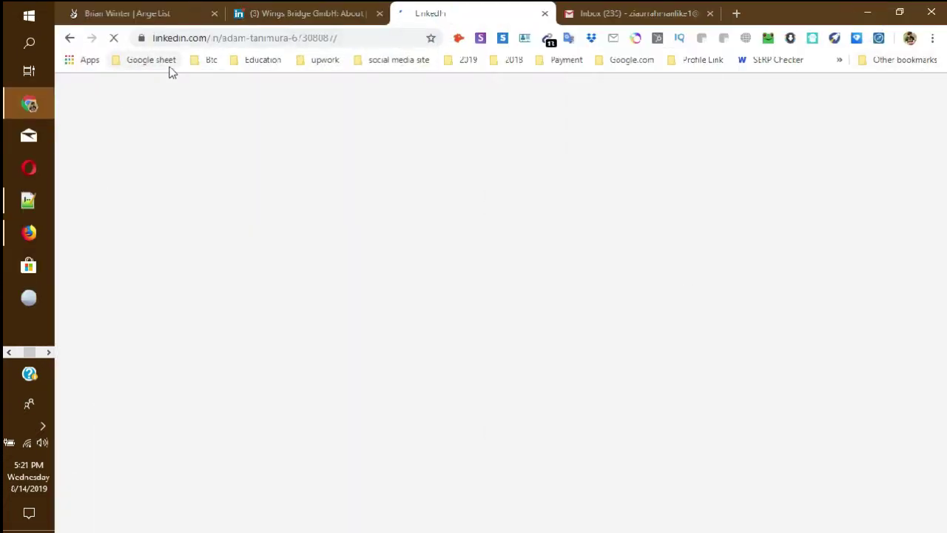
click(45, 426)
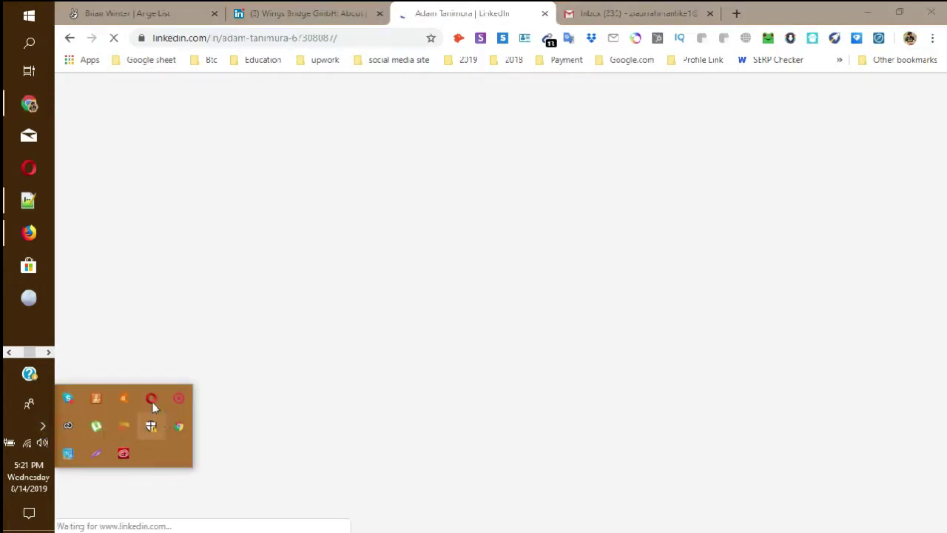
right_click(179, 399)
click(207, 404)
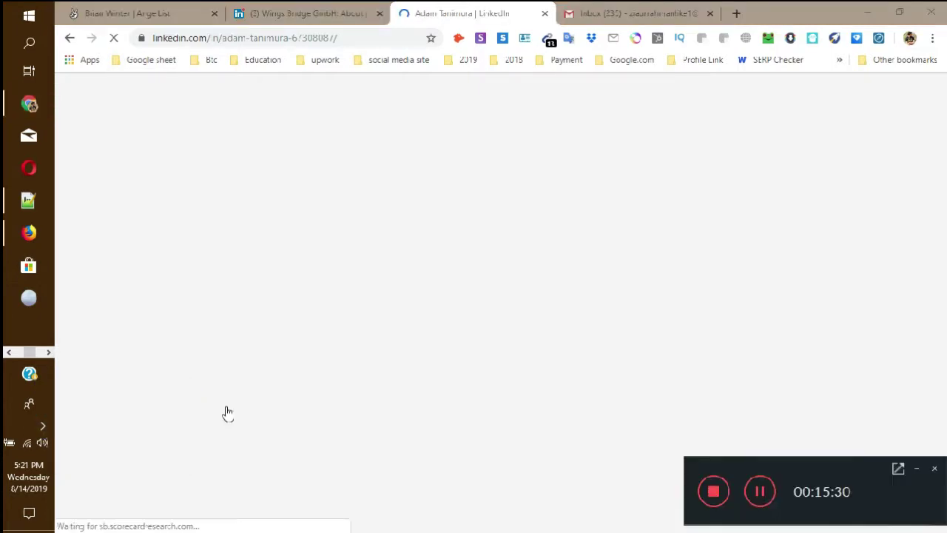
click(761, 501)
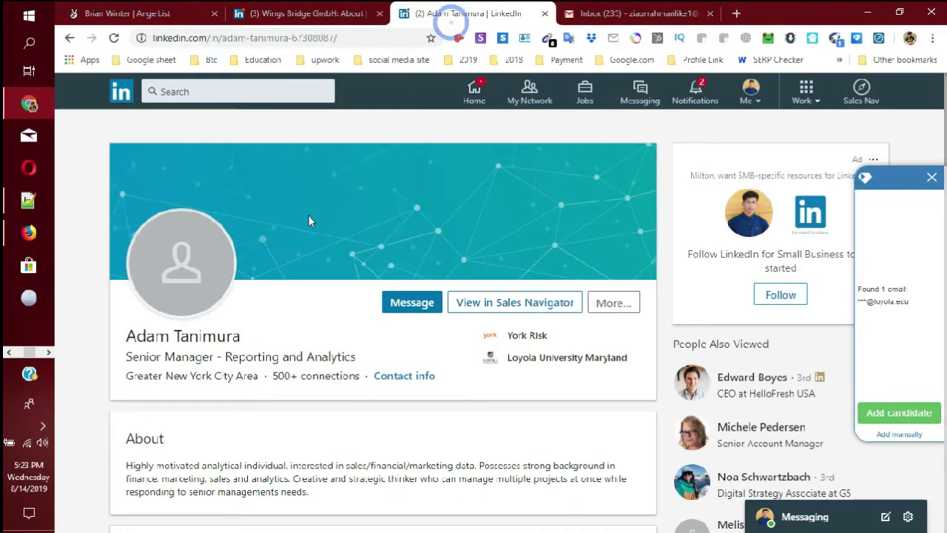
- Scroll the LinkedIn profile, where the email finder shows one masked Loyola address
scroll(281, 283, down, 3)
scroll(282, 283, down, 9)
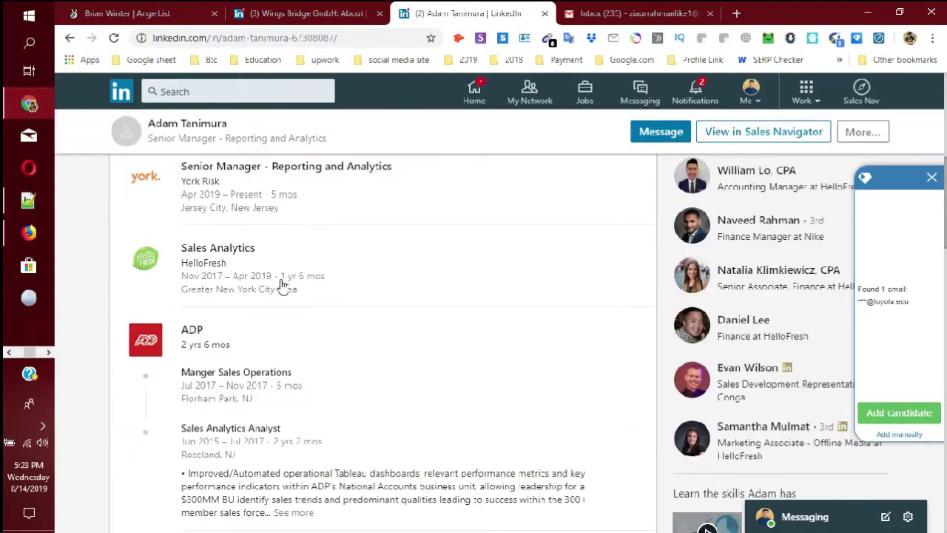
scroll(282, 285, up, 5)
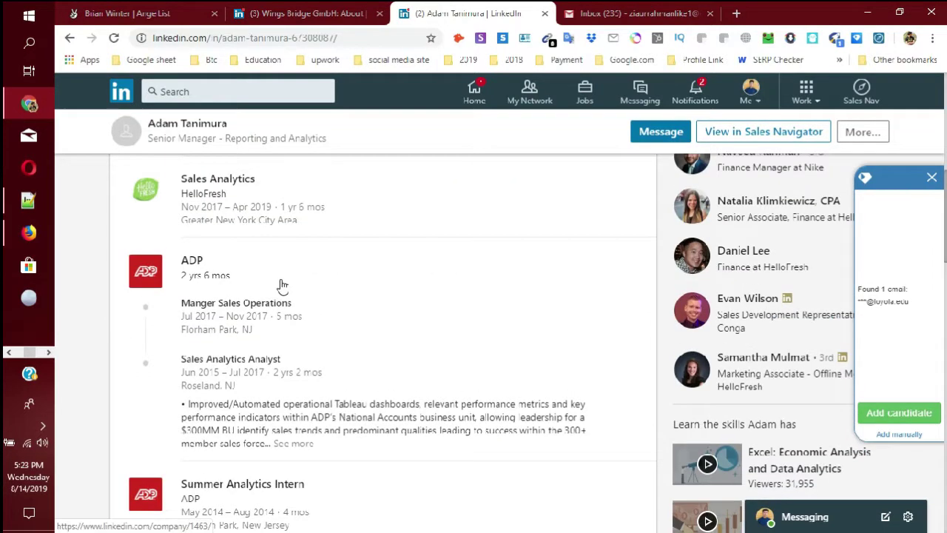
scroll(282, 284, up, 7)
scroll(282, 283, down, 3)
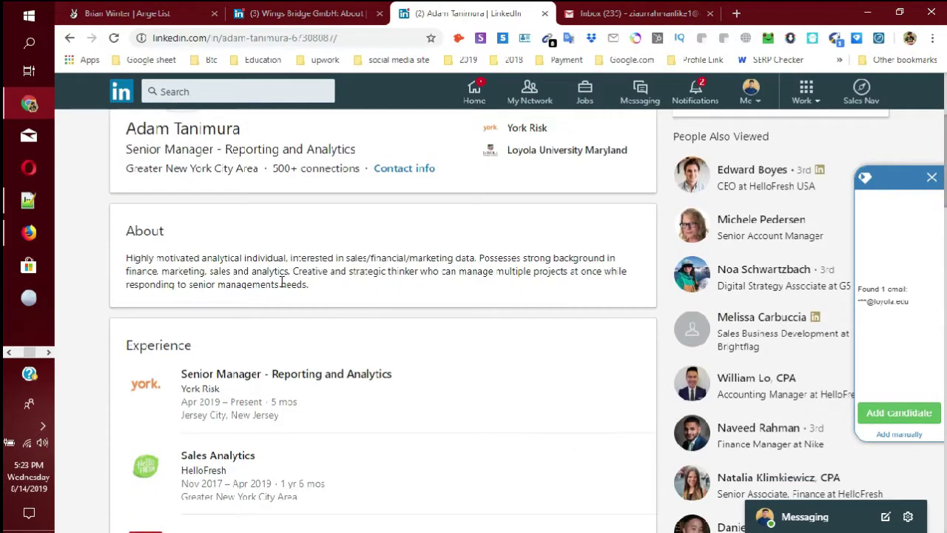
scroll(282, 284, up, 3)
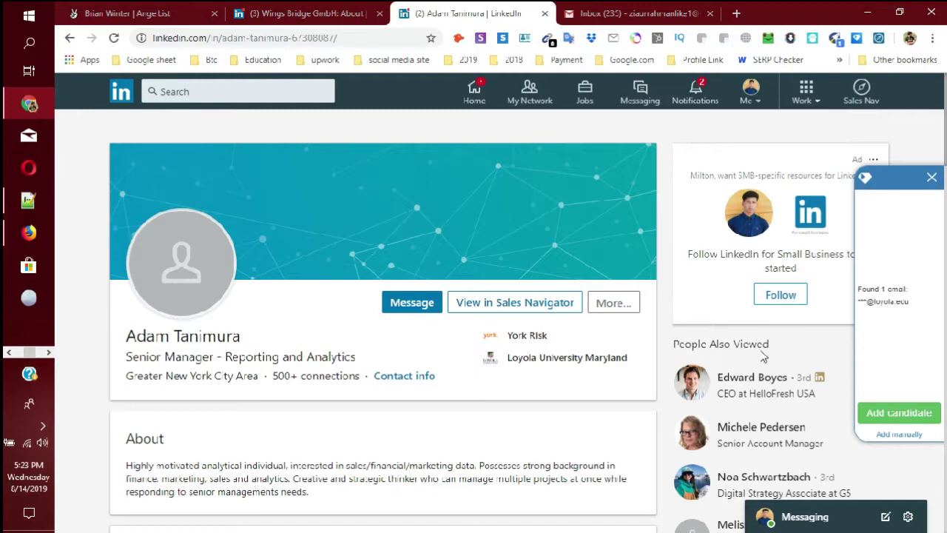
click(609, 304)
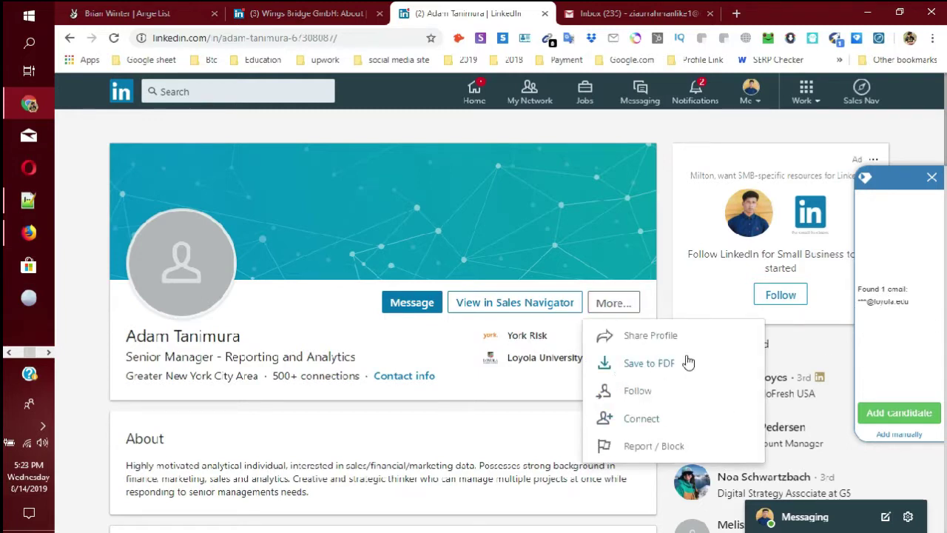
- Choose Save to PDF and confirm saving the profile PDF in Downloads
click(649, 363)
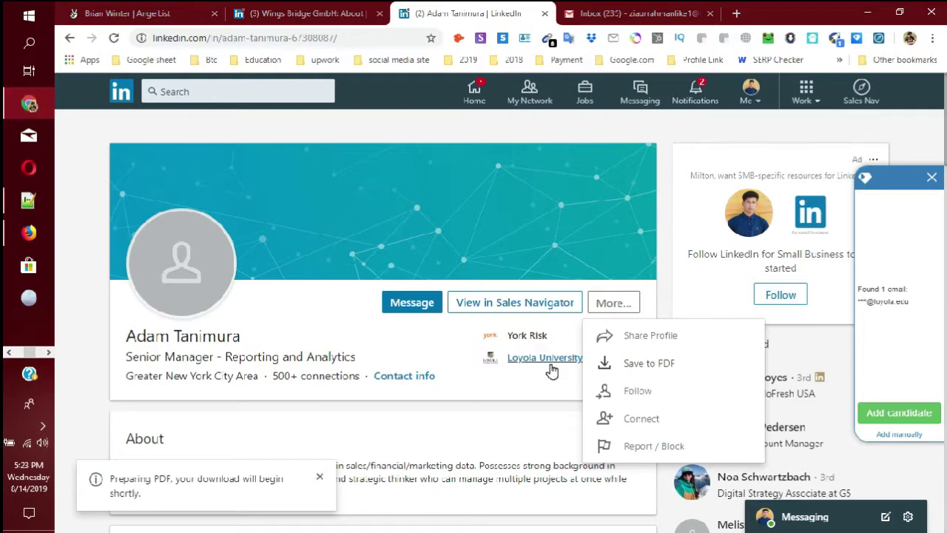
scroll(356, 370, down, 1)
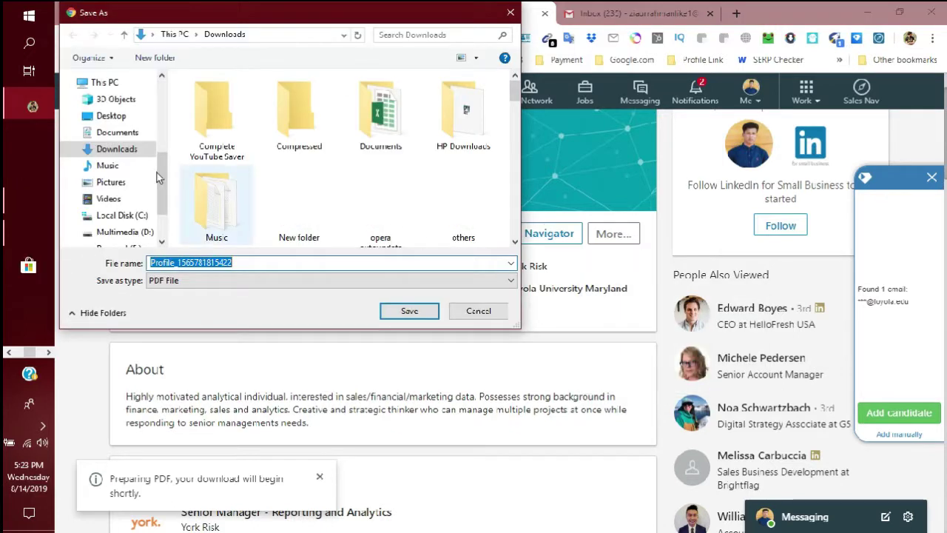
click(413, 312)
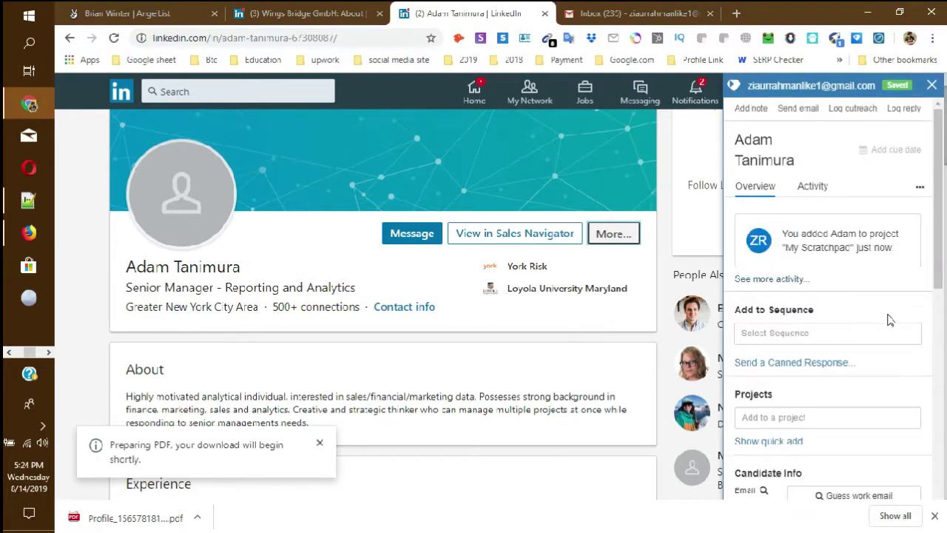
- Paste the lead's Loyola email address into Email Address cell F147
scroll(854, 321, down, 2)
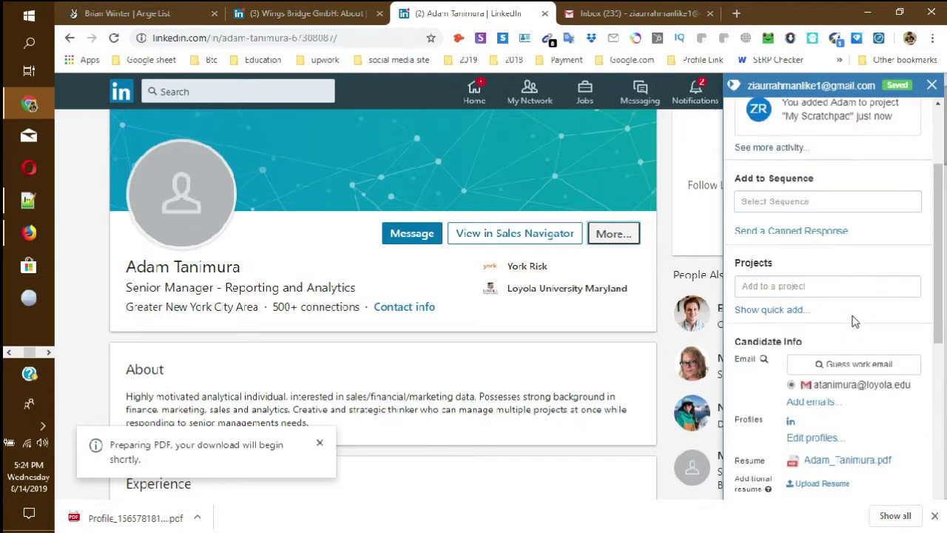
click(870, 17)
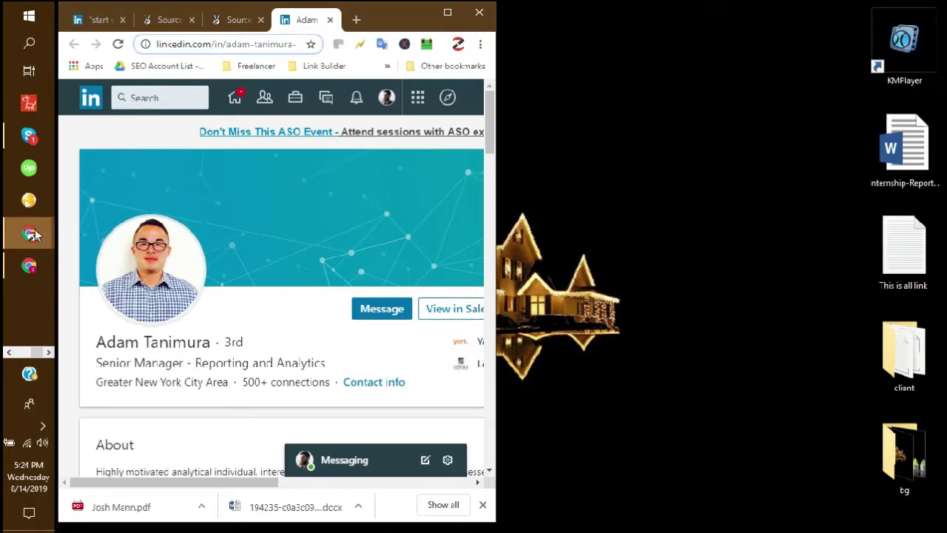
mouse_move(42, 243)
click(719, 264)
click(641, 223)
key(ctrl+v)
key(Return)
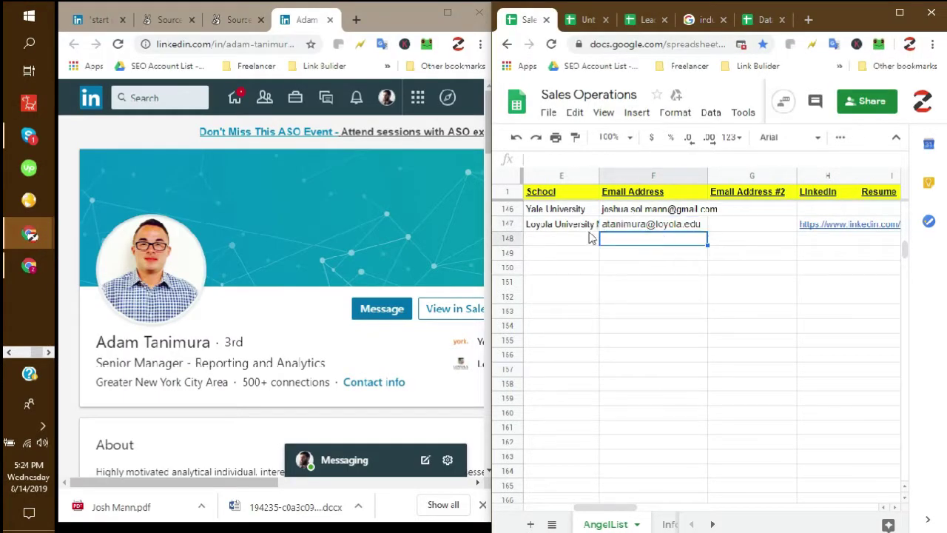
click(561, 223)
click(558, 238)
scroll(666, 332, left, 5)
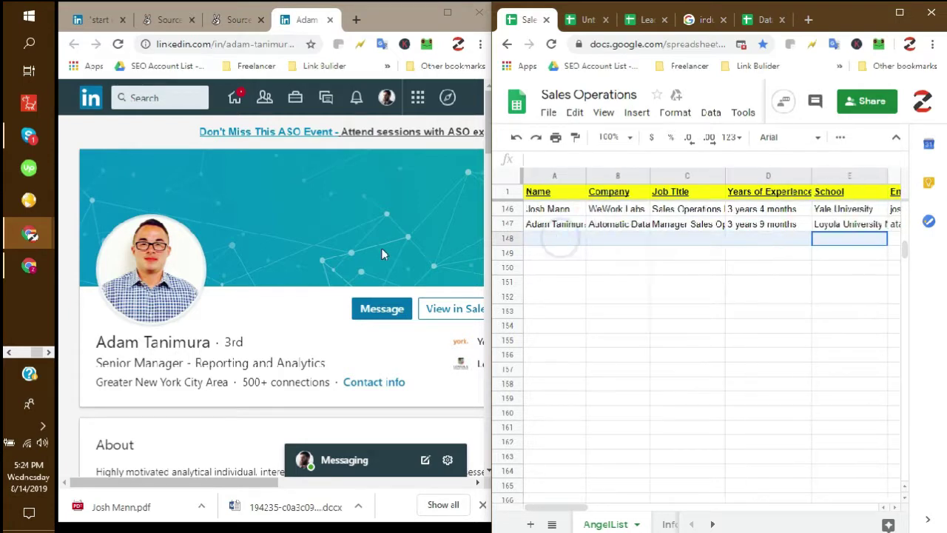
click(673, 253)
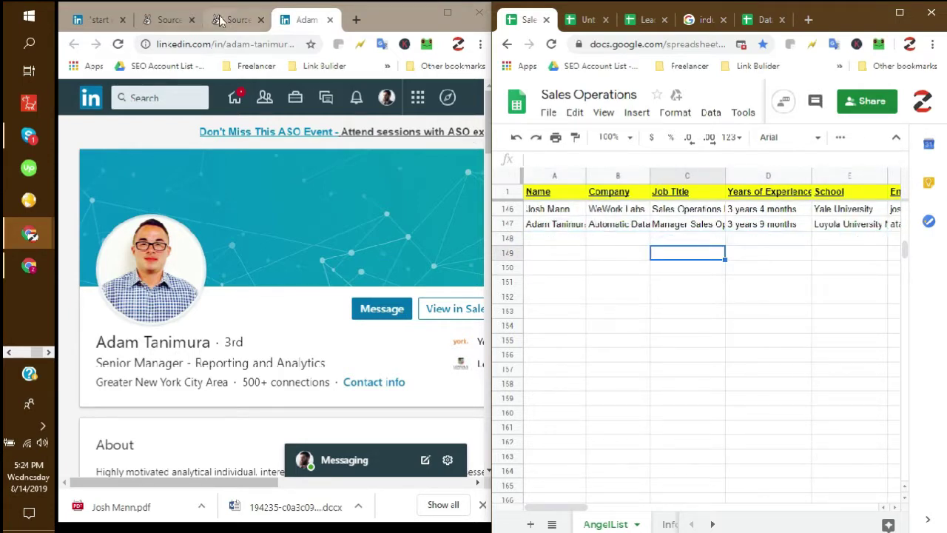
- Dismiss the 'Error loading candidate' dialog and star the ADP candidate on AngelList
click(230, 21)
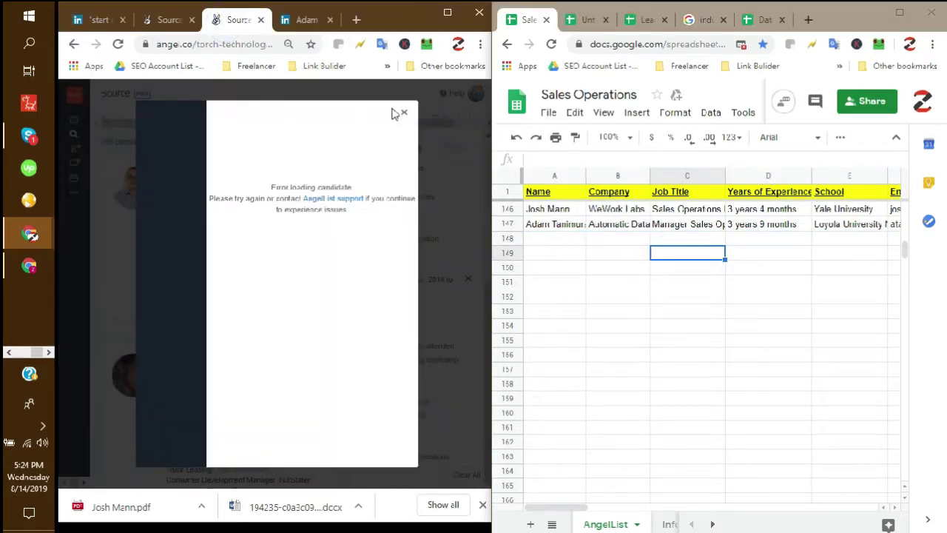
click(405, 113)
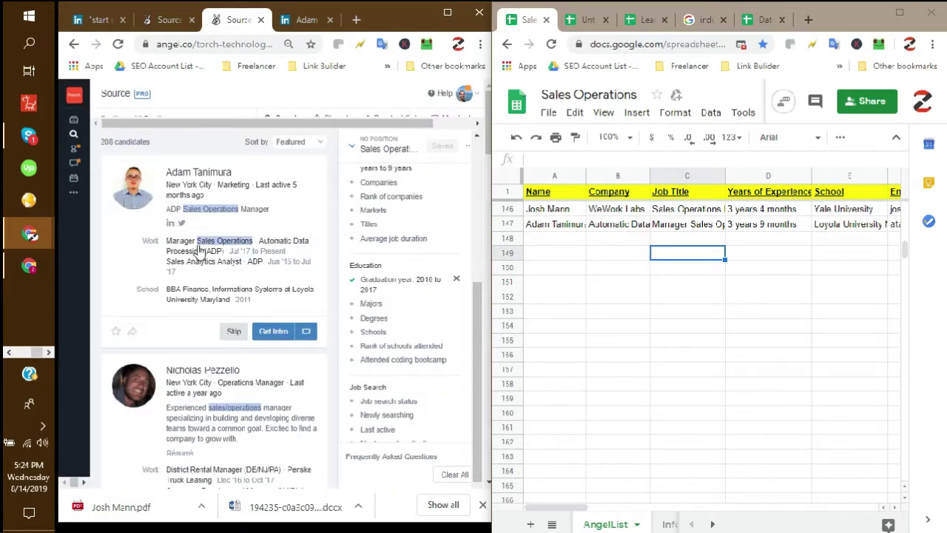
click(116, 331)
- Maximize the Sheets window and review the lead rows 139–147
click(910, 15)
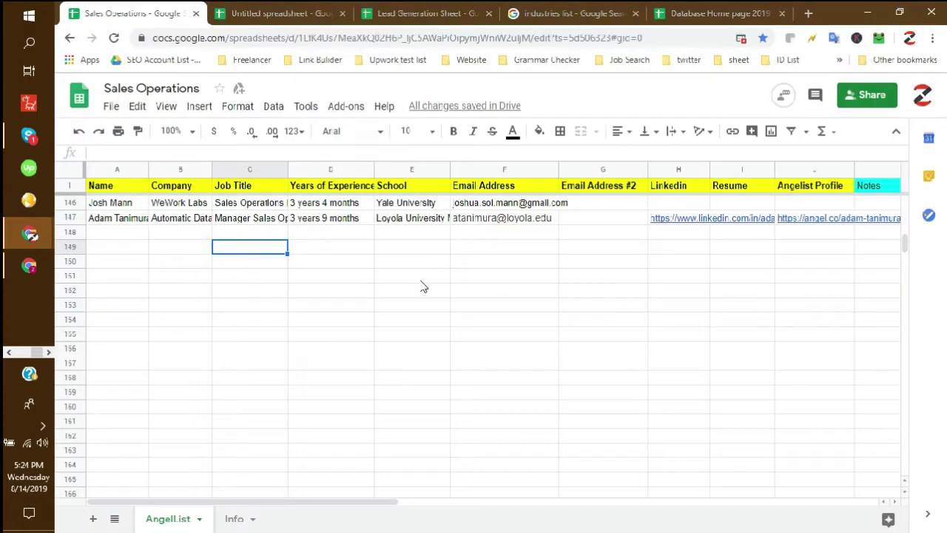
click(419, 277)
scroll(474, 278, up, 2)
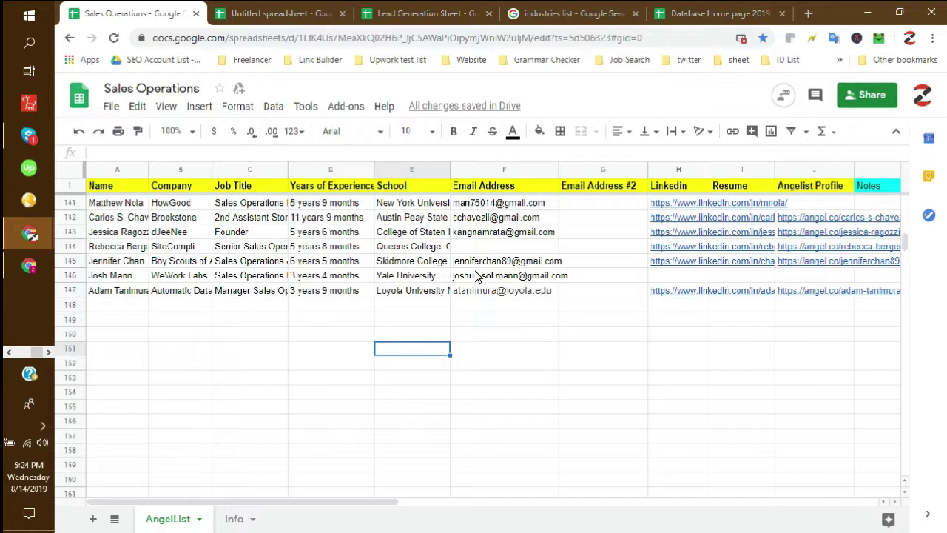
scroll(292, 328, down, 2)
click(137, 233)
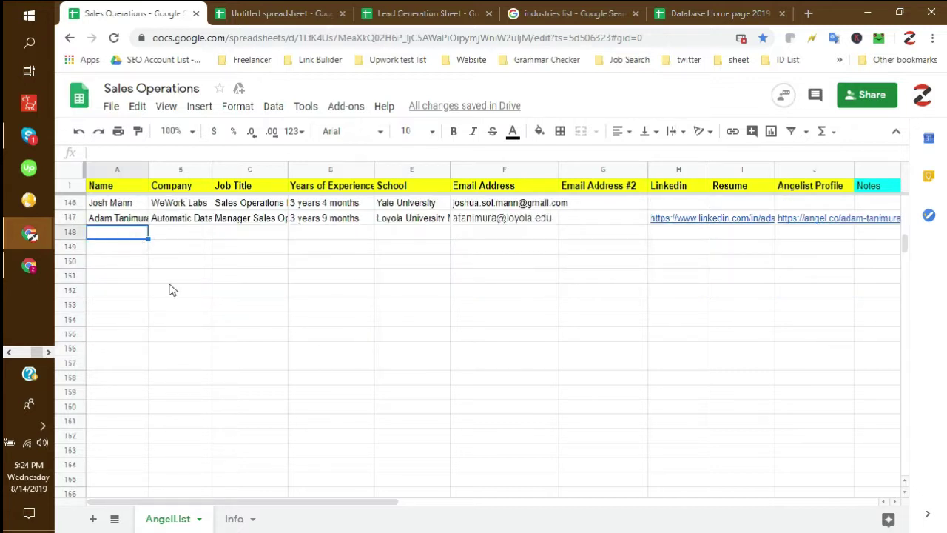
scroll(280, 353, up, 2)
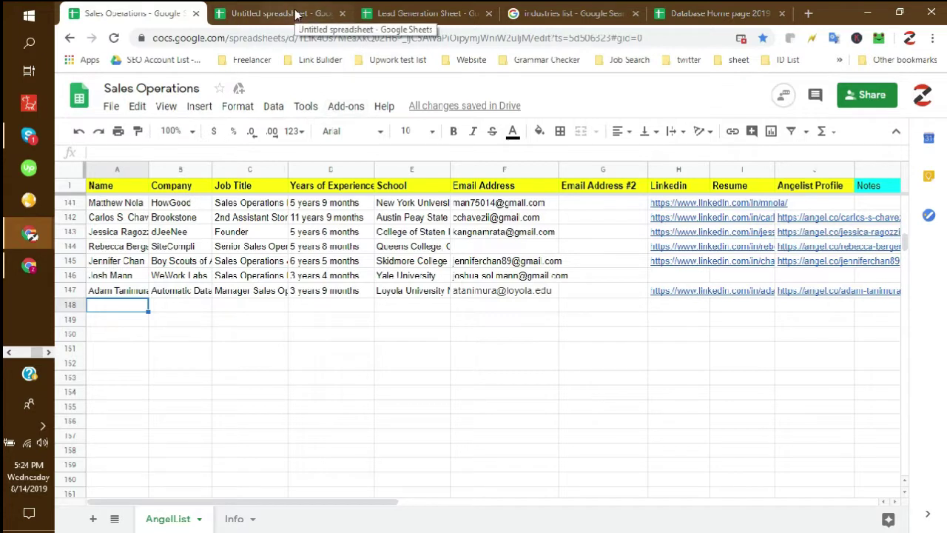
click(218, 334)
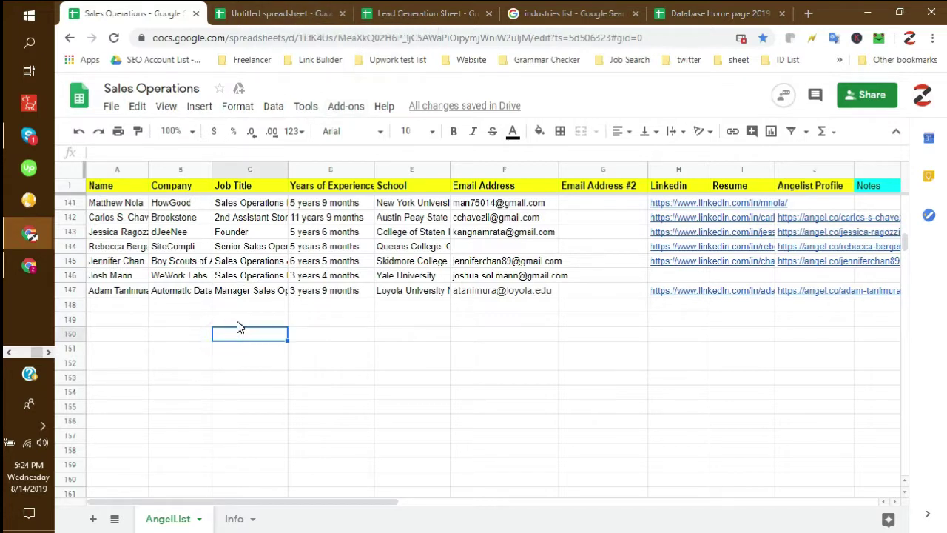
scroll(238, 327, up, 1)
scroll(238, 327, up, 5)
scroll(238, 327, down, 5)
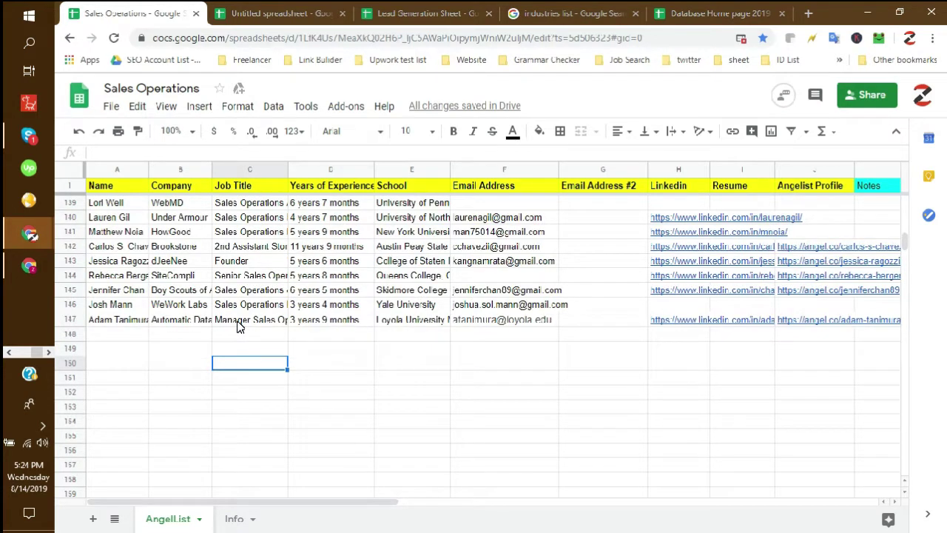
- Review the Info sheet's star criteria, example job titles and Sales Operations filter value
click(233, 520)
click(553, 258)
click(589, 215)
click(592, 231)
click(602, 215)
click(599, 229)
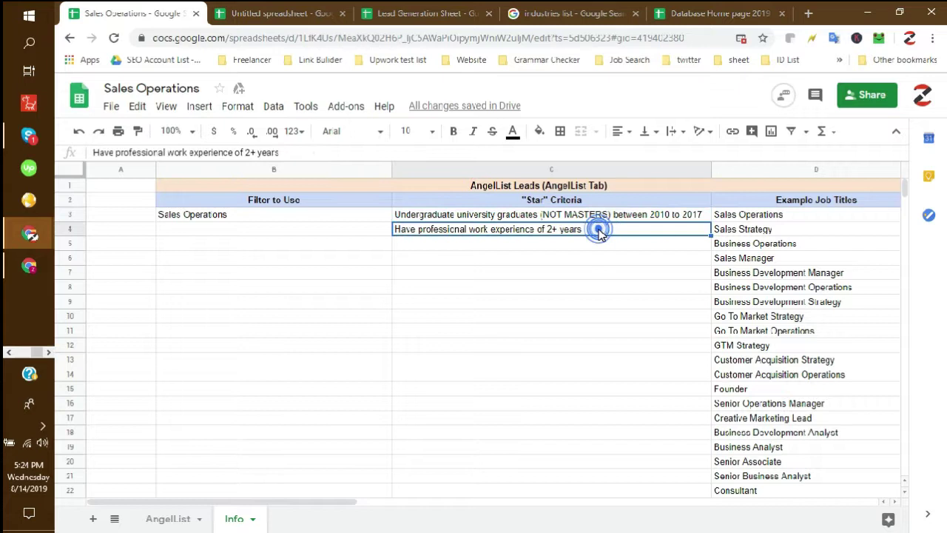
drag(747, 229, 747, 461)
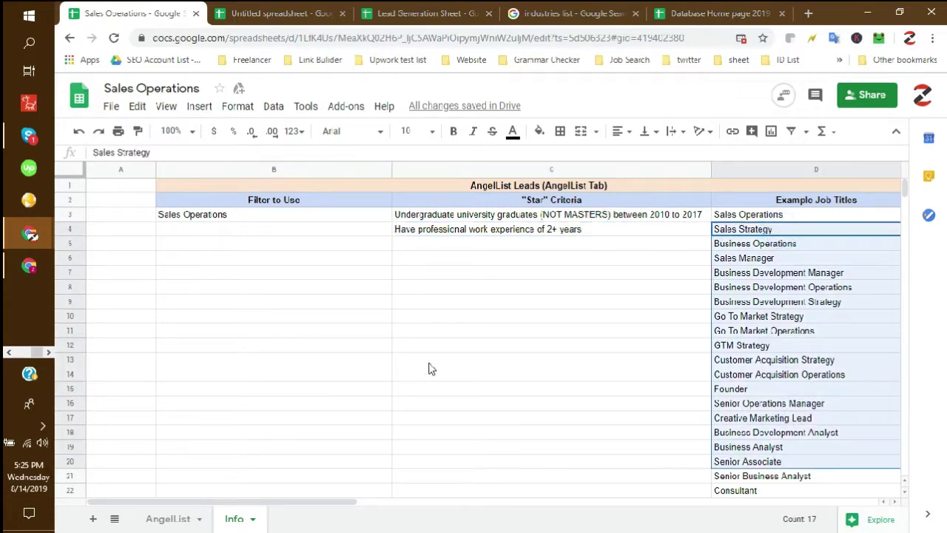
click(424, 360)
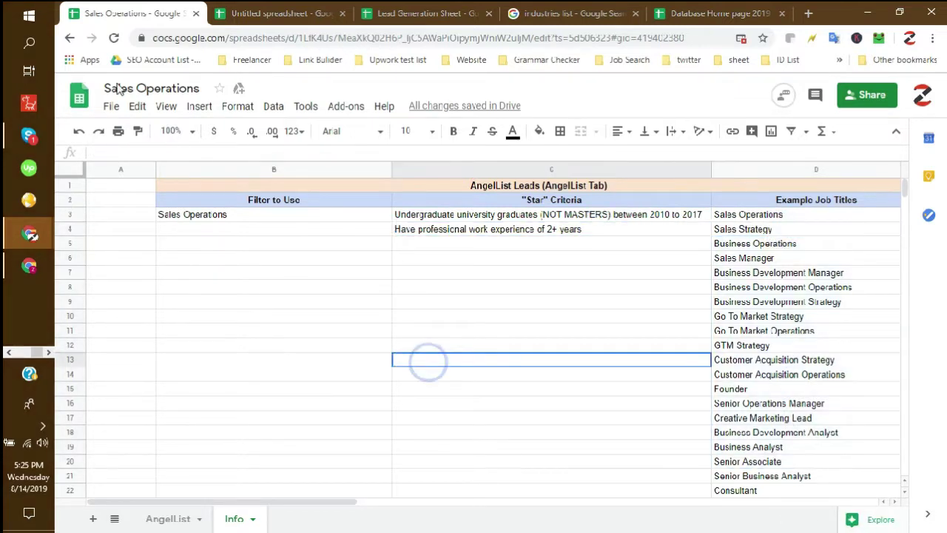
click(245, 216)
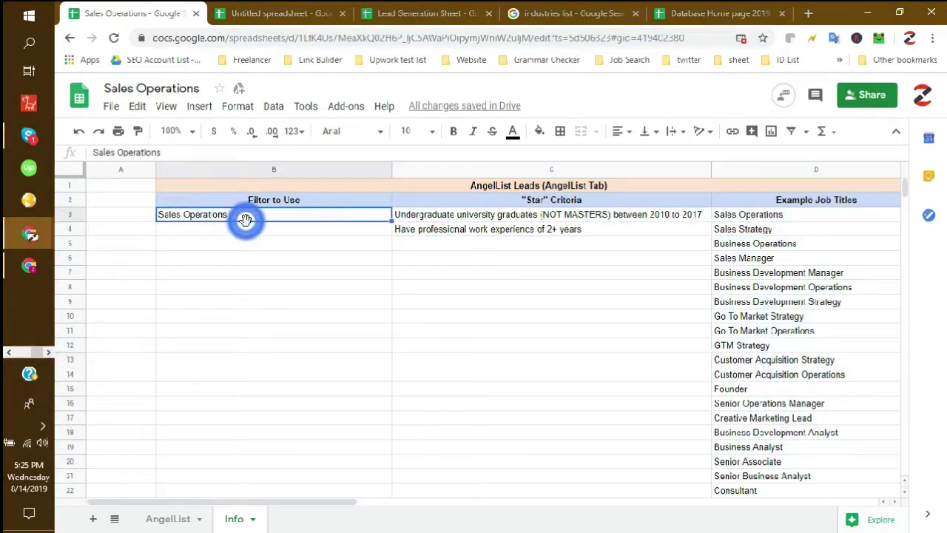
click(323, 198)
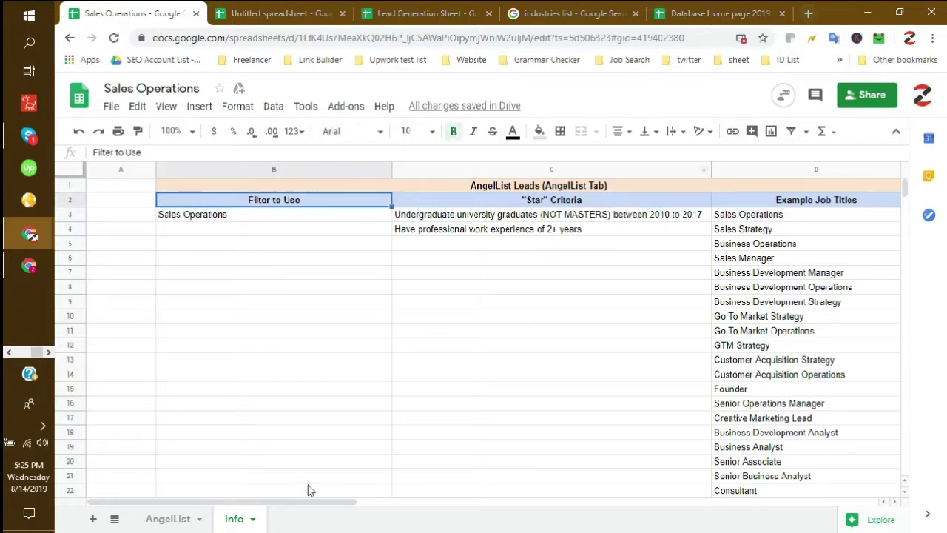
- Back on the AngelList sheet, select the Years of Experience and School columns, then start a blank browser tab
click(178, 522)
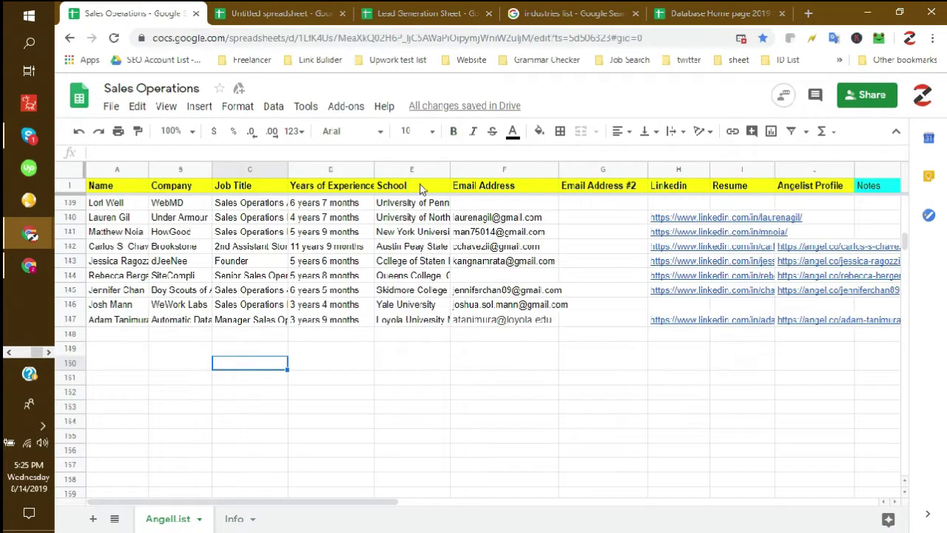
click(417, 185)
drag(331, 189, 405, 188)
click(355, 362)
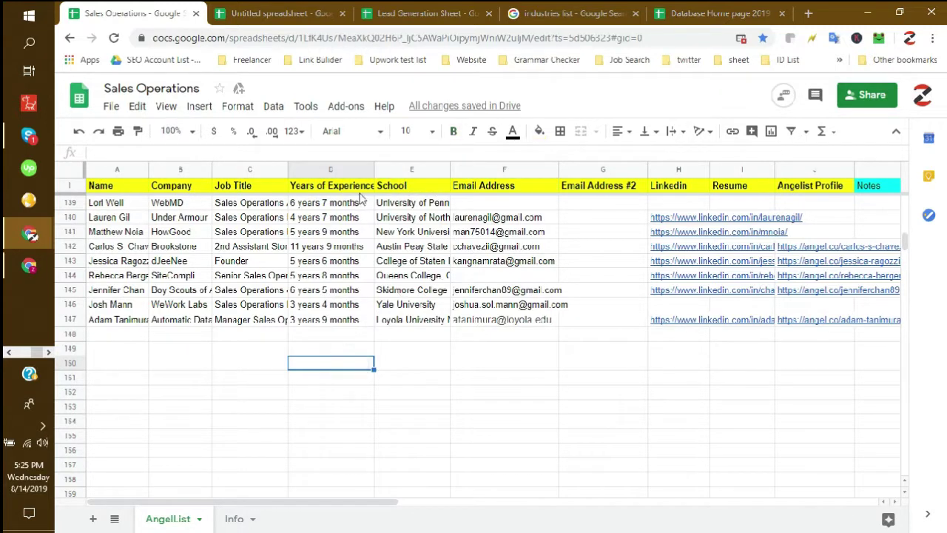
drag(344, 169, 400, 170)
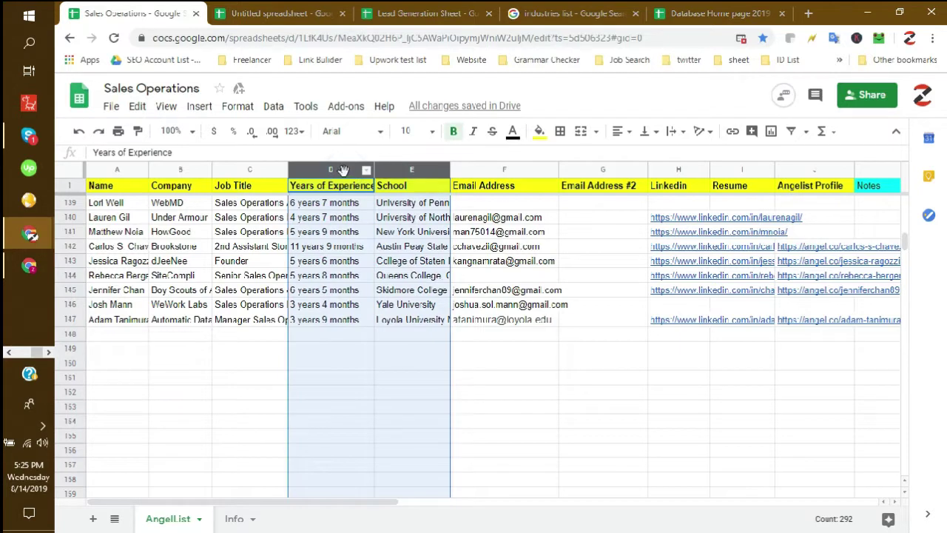
click(229, 392)
click(132, 334)
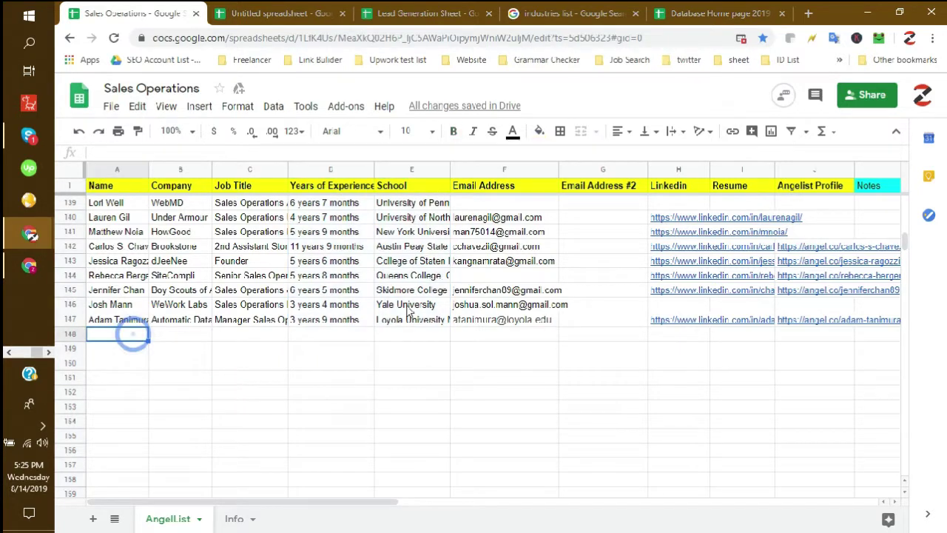
click(808, 14)
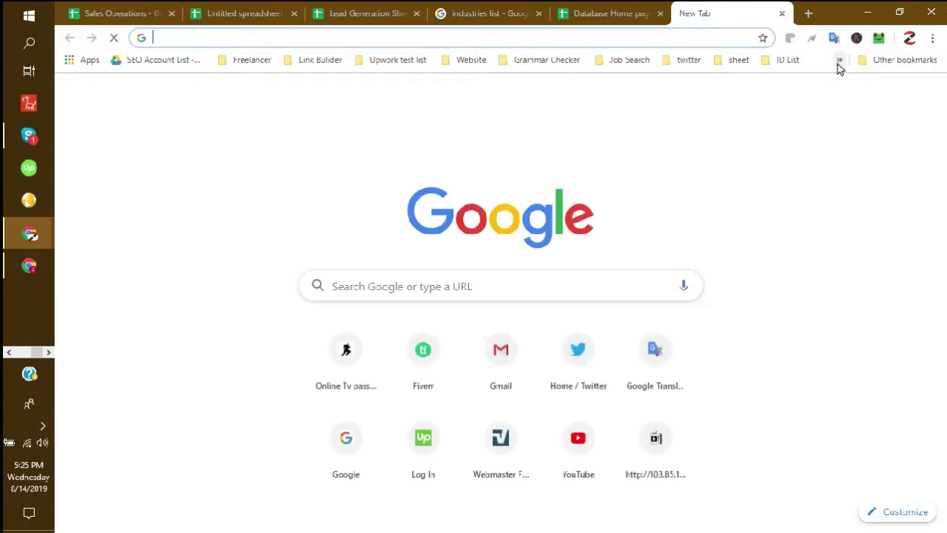
- Open the Sales Candidates Angelist spreadsheet from the 'sheet' folder in Other bookmarks
click(837, 62)
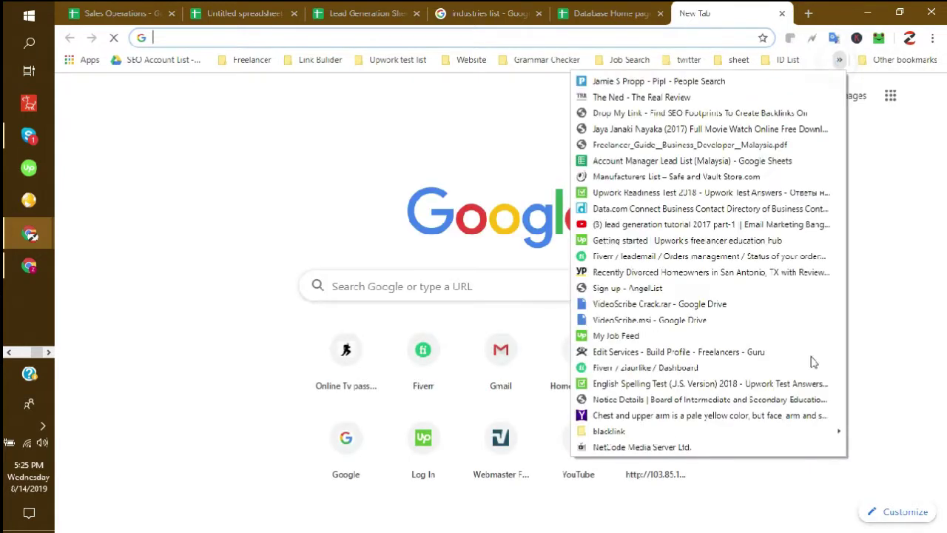
click(883, 64)
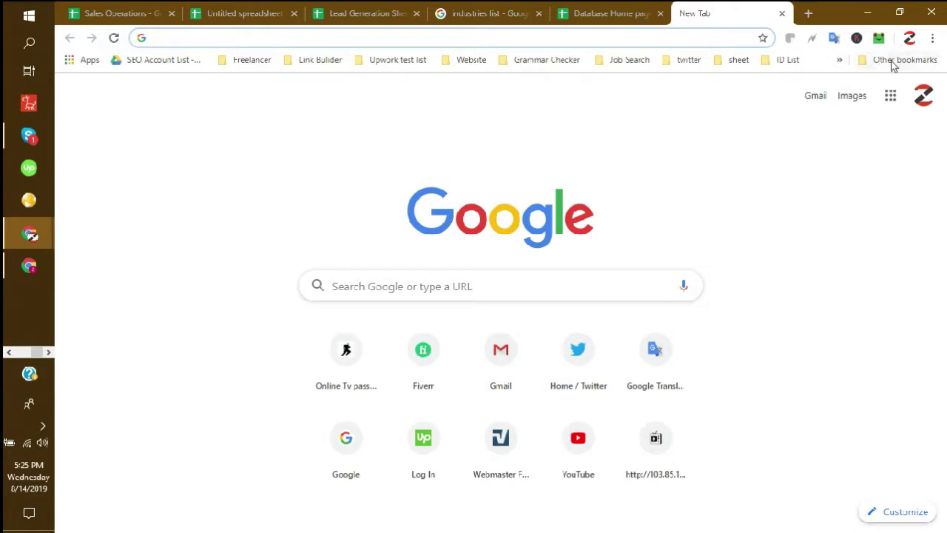
click(893, 63)
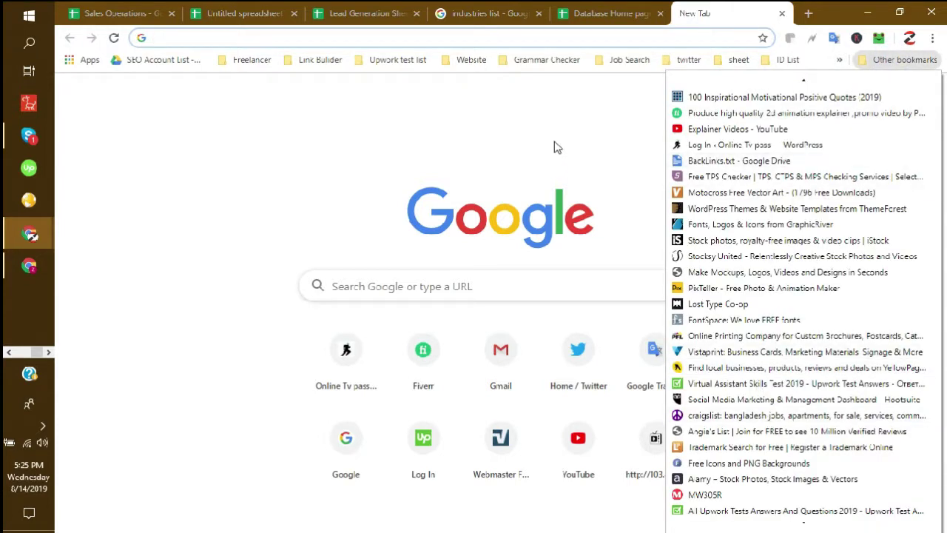
click(555, 143)
click(880, 60)
click(881, 61)
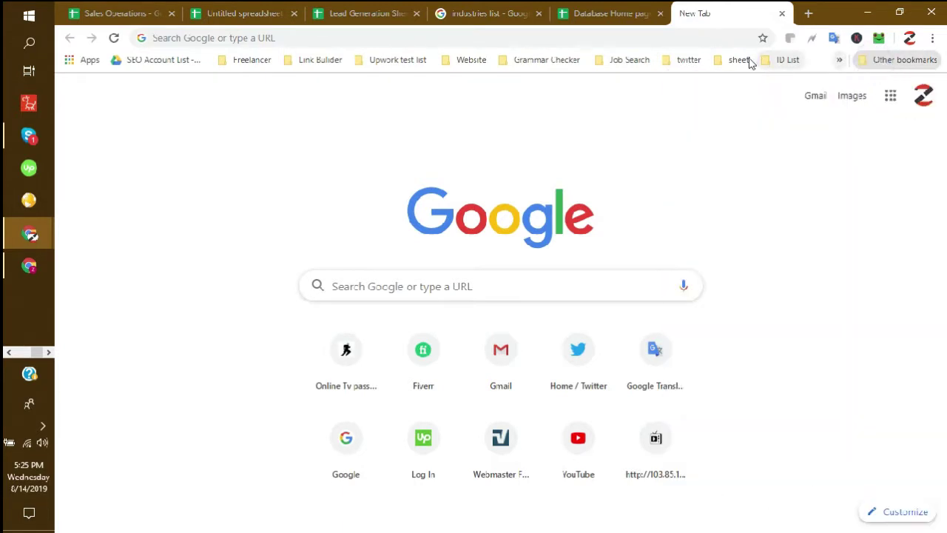
click(744, 61)
scroll(784, 436, down, 2)
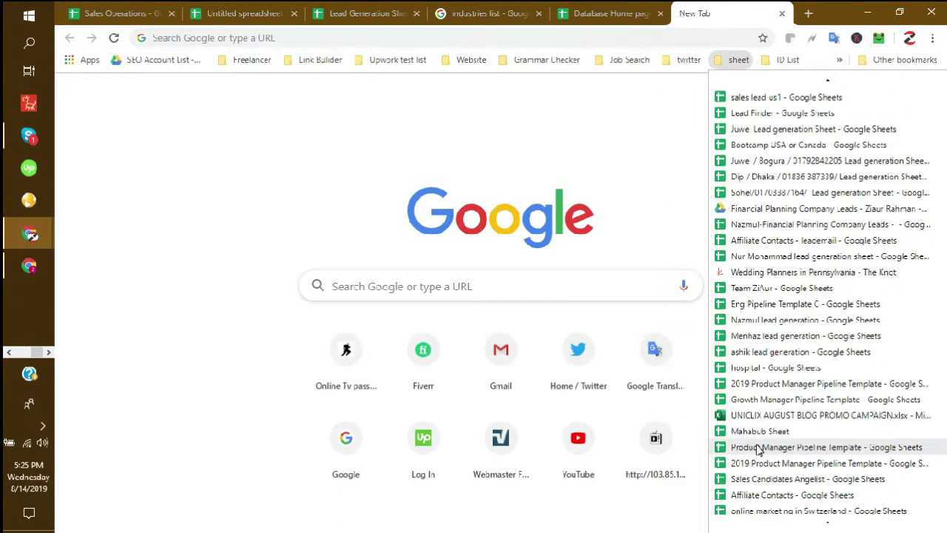
scroll(766, 462, down, 1)
click(780, 449)
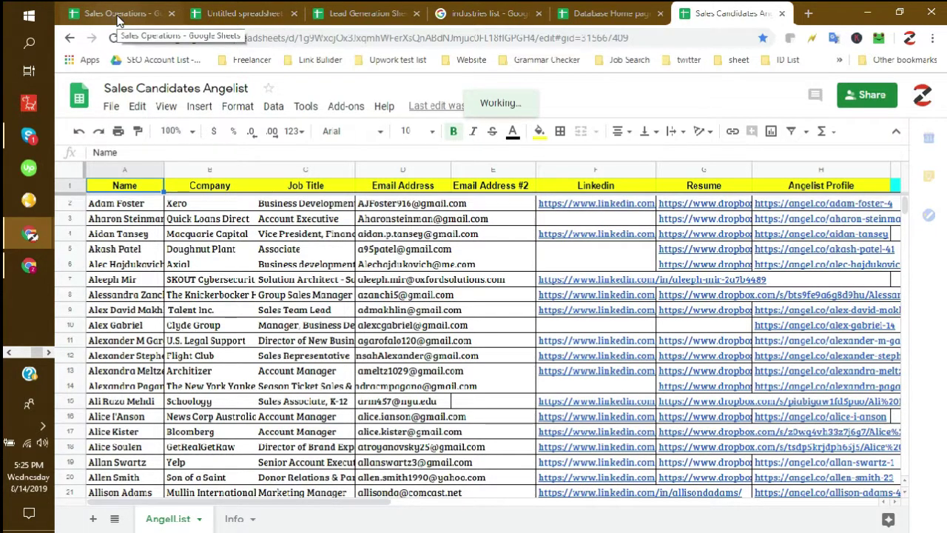
- Highlight the candidates' names, companies, titles, emails, LinkedIn and Dropbox resume links to review them
drag(130, 203, 136, 305)
drag(222, 211, 235, 303)
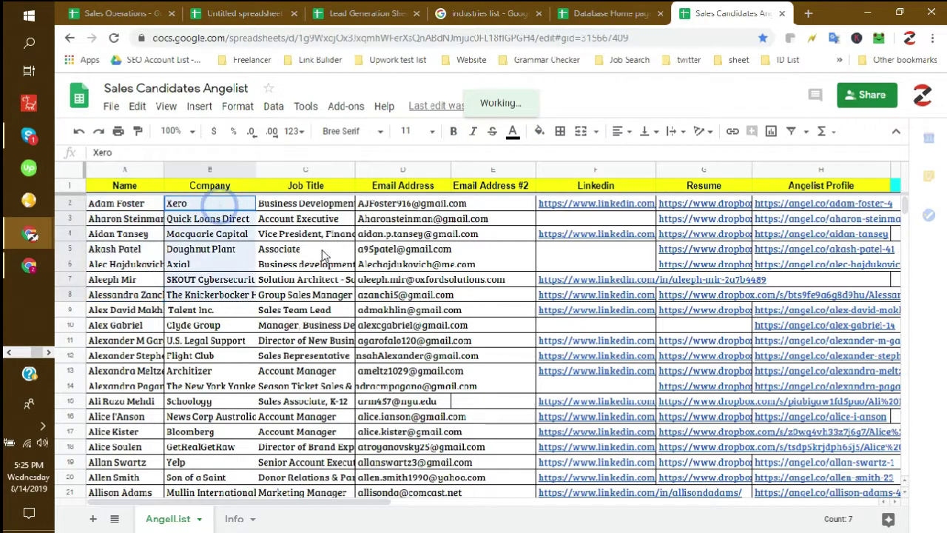
drag(307, 204, 348, 309)
drag(415, 203, 415, 355)
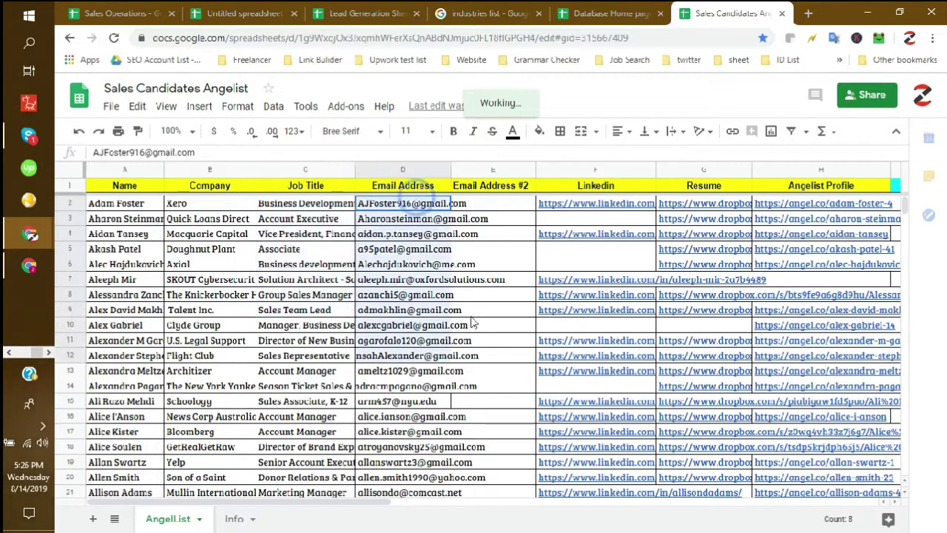
drag(493, 203, 502, 392)
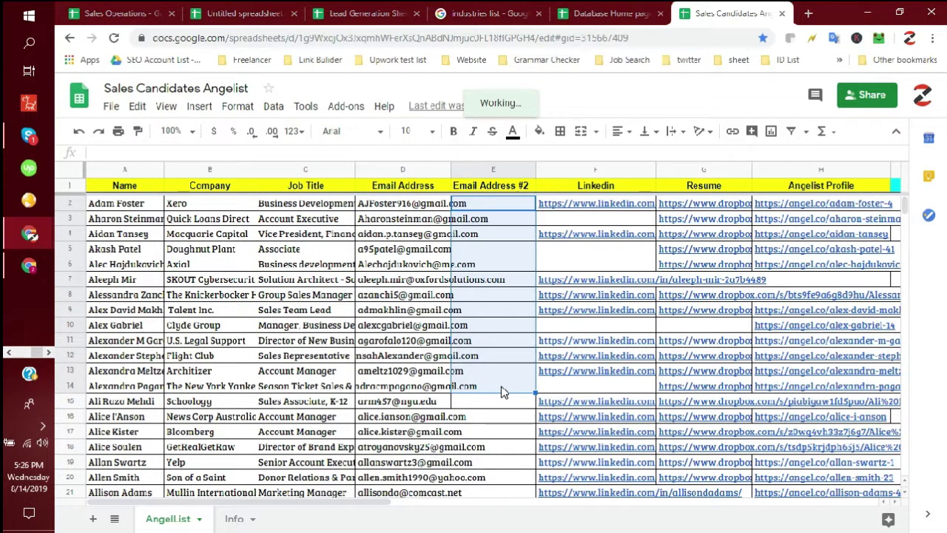
drag(605, 204, 624, 361)
drag(719, 213, 729, 313)
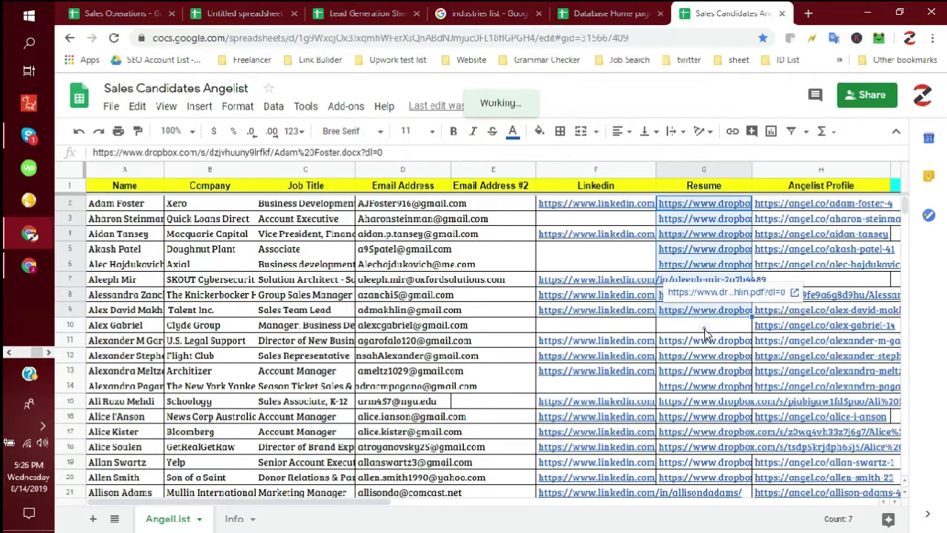
click(705, 325)
- Inspect the first leads' rows, including their LinkedIn and Resume links in rows 2–6
scroll(705, 335, down, 4)
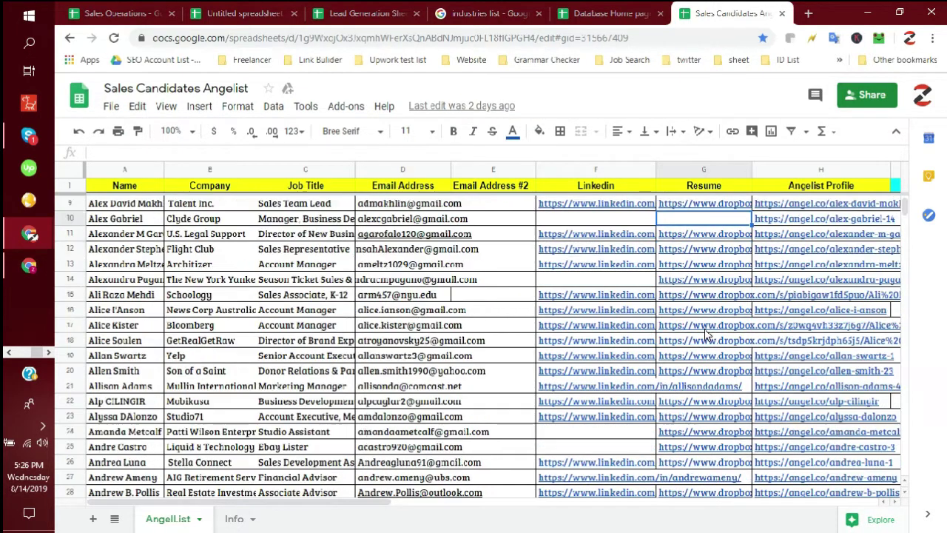
scroll(705, 334, down, 5)
scroll(710, 296, up, 9)
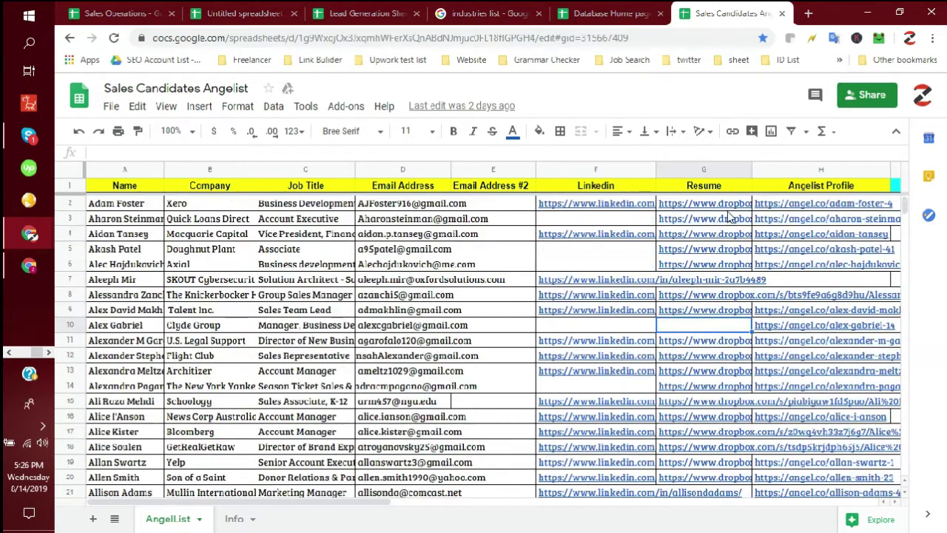
click(729, 204)
drag(729, 203, 171, 153)
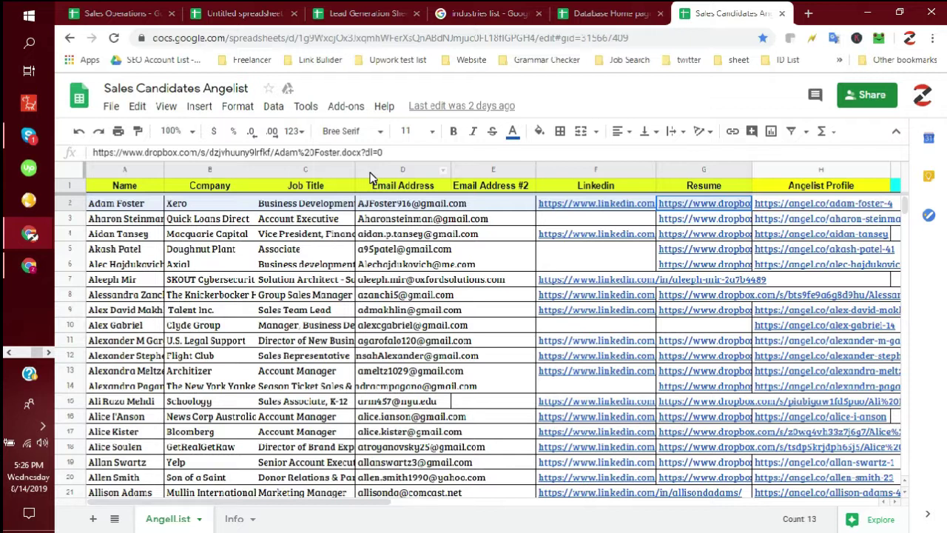
drag(449, 194, 566, 218)
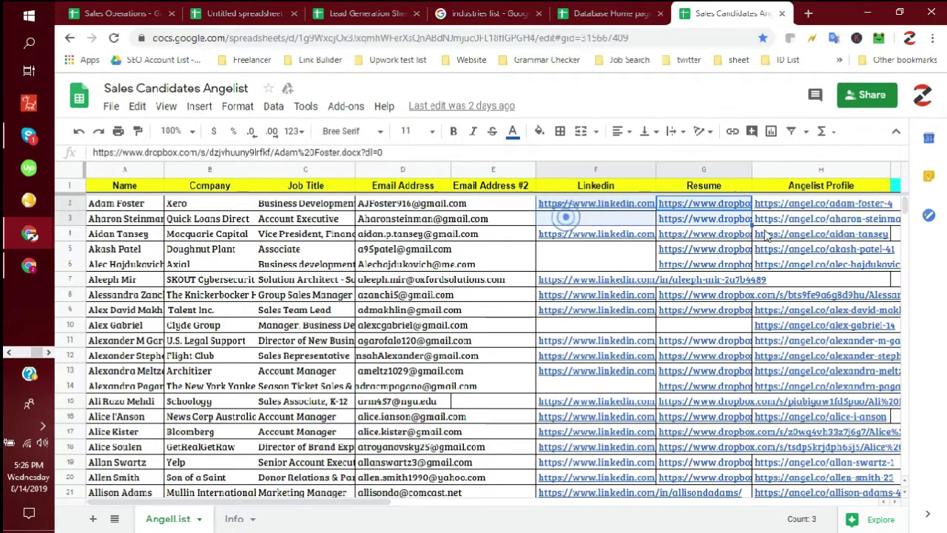
click(584, 268)
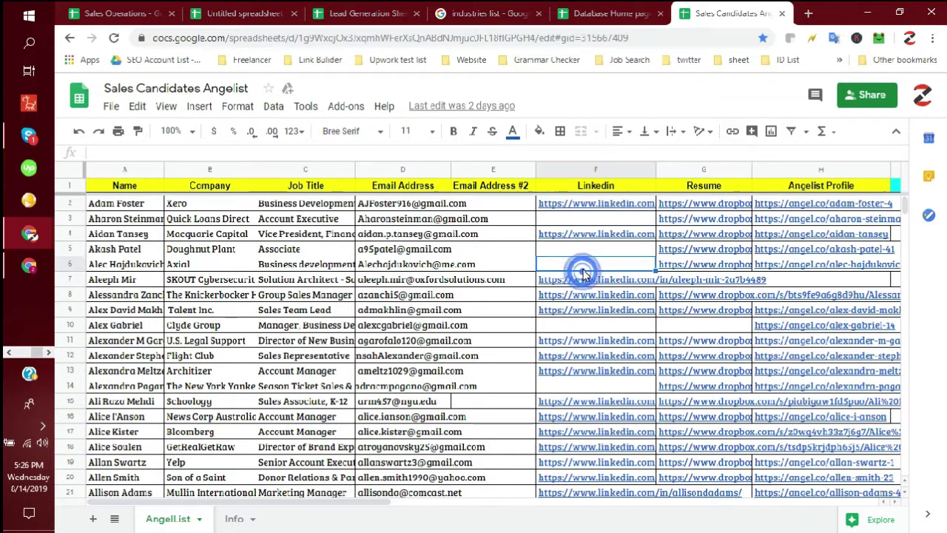
click(723, 251)
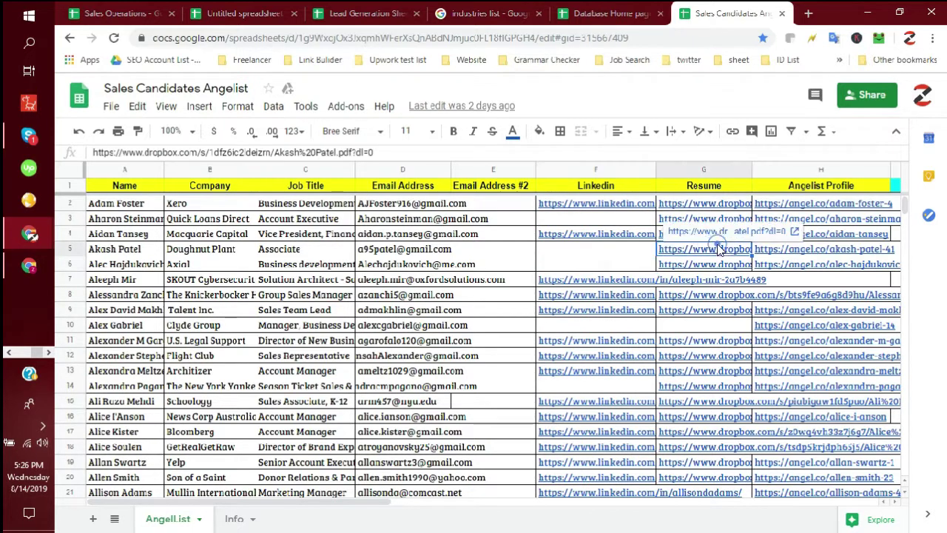
- Scroll down the candidate list and return to the Sales Operations spreadsheet
scroll(740, 281, down, 4)
scroll(739, 281, down, 20)
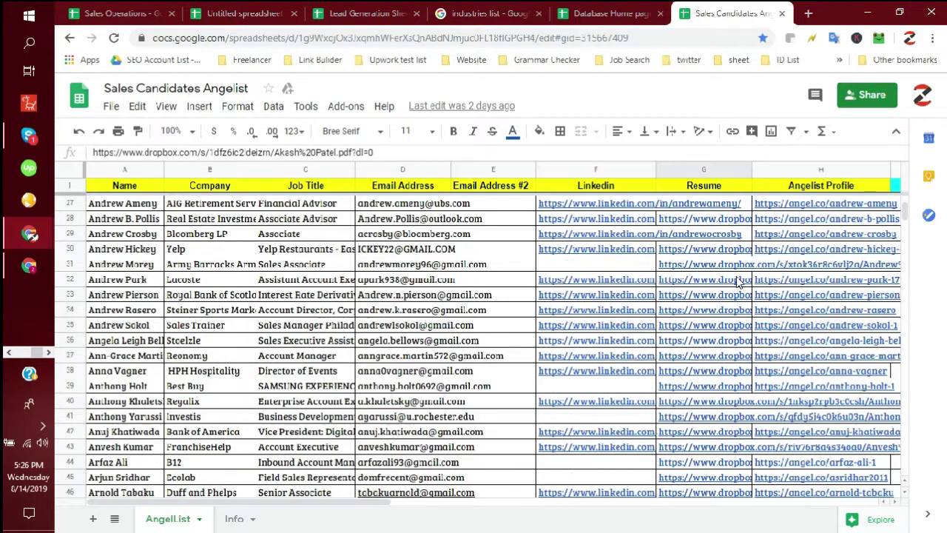
scroll(736, 283, down, 20)
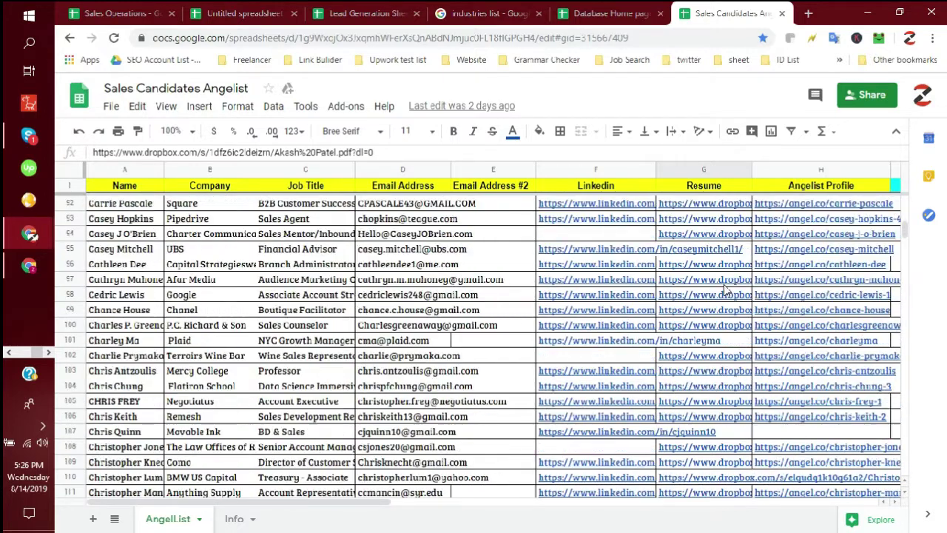
scroll(725, 292, down, 15)
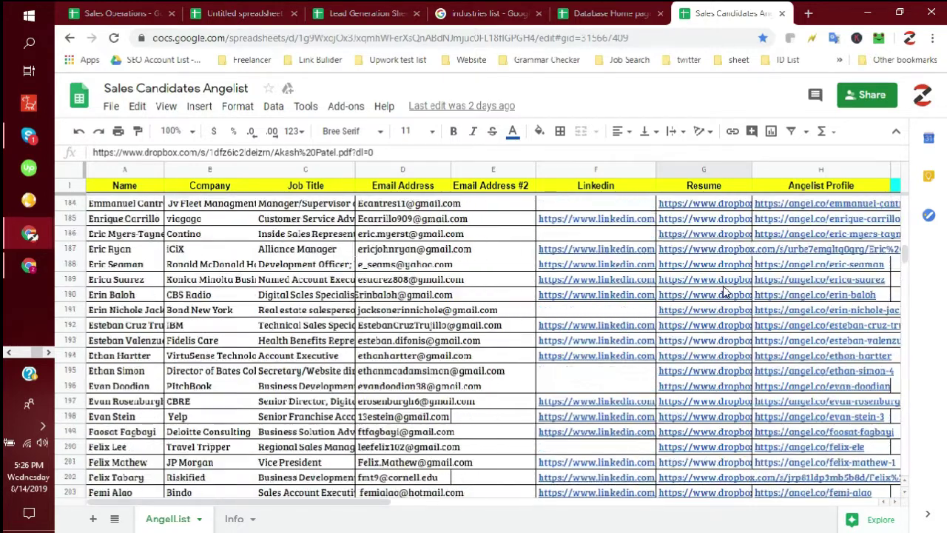
scroll(725, 292, down, 5)
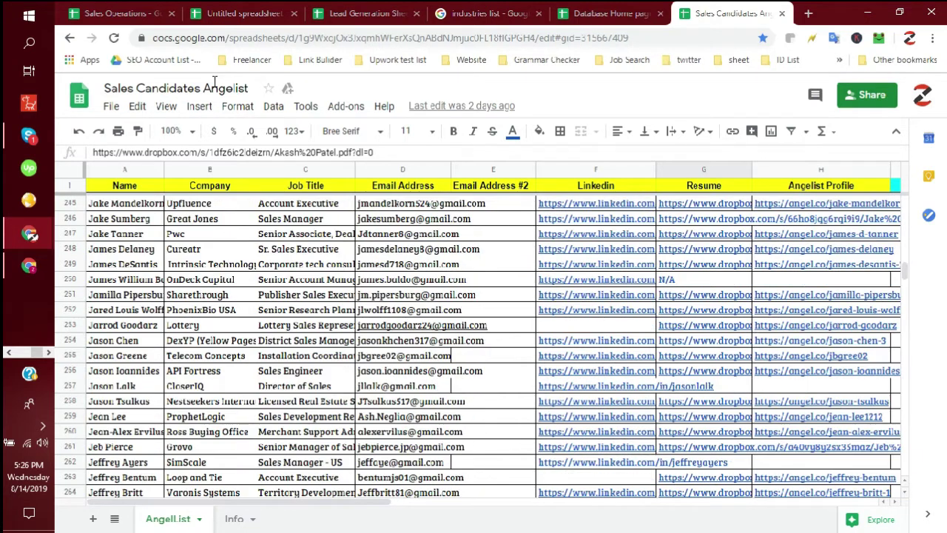
click(122, 15)
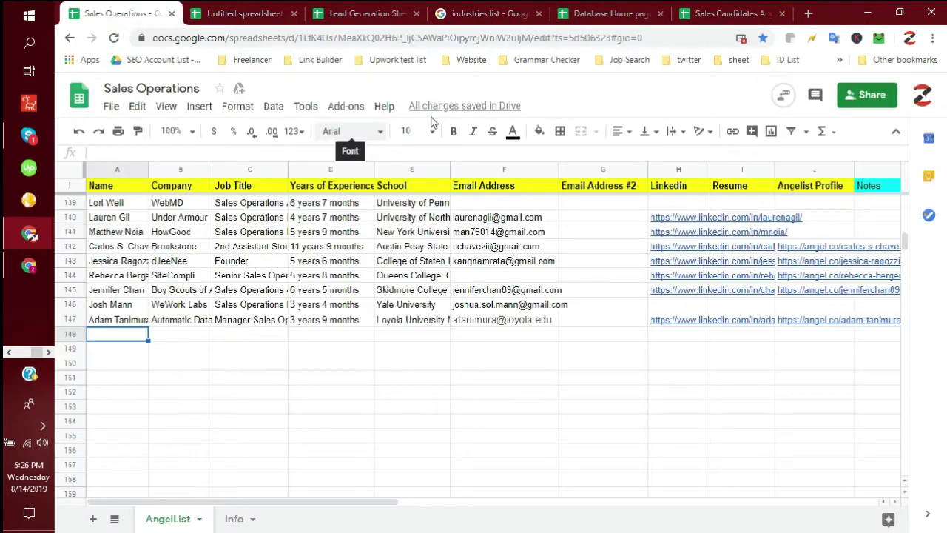
- Check row 147's lead name, Email Address #2 and empty Resume cell, then open a blank tab
click(222, 362)
click(141, 319)
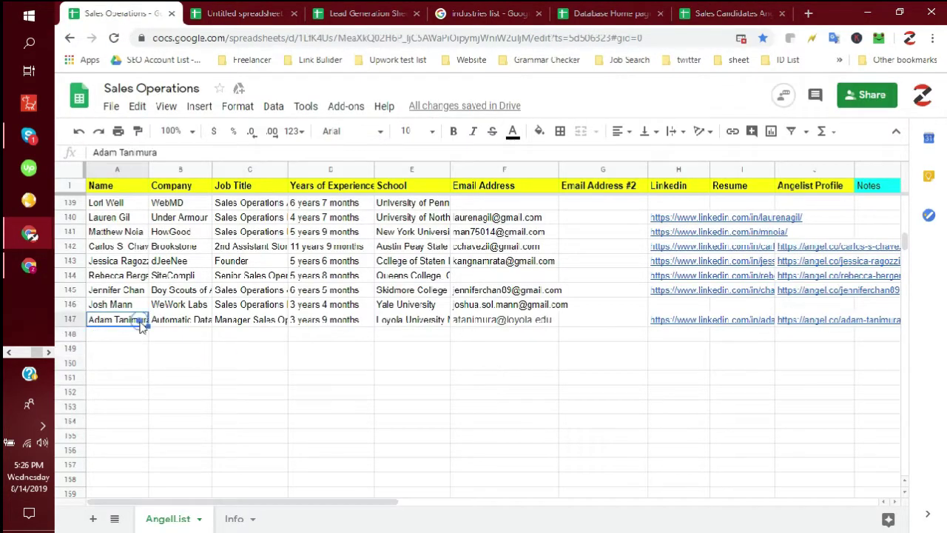
click(598, 320)
click(764, 328)
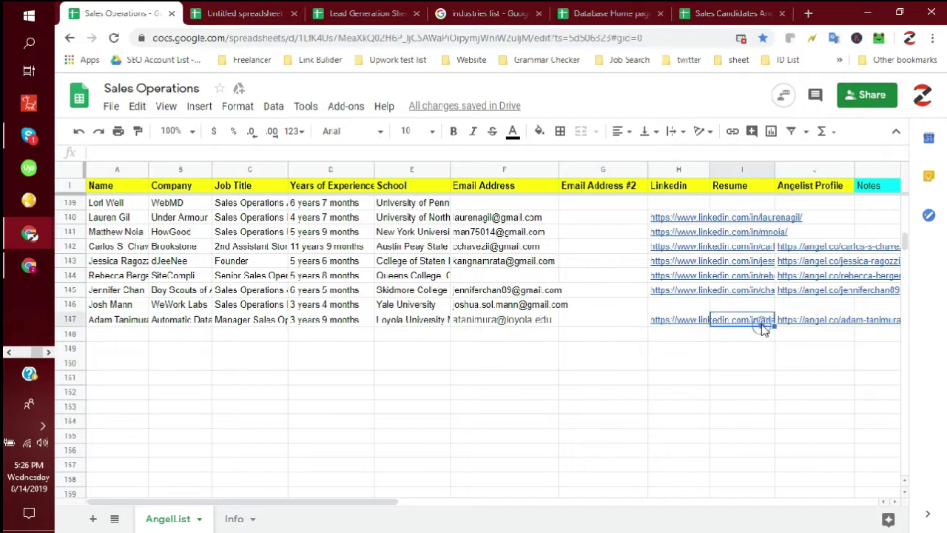
scroll(273, 333, down, 2)
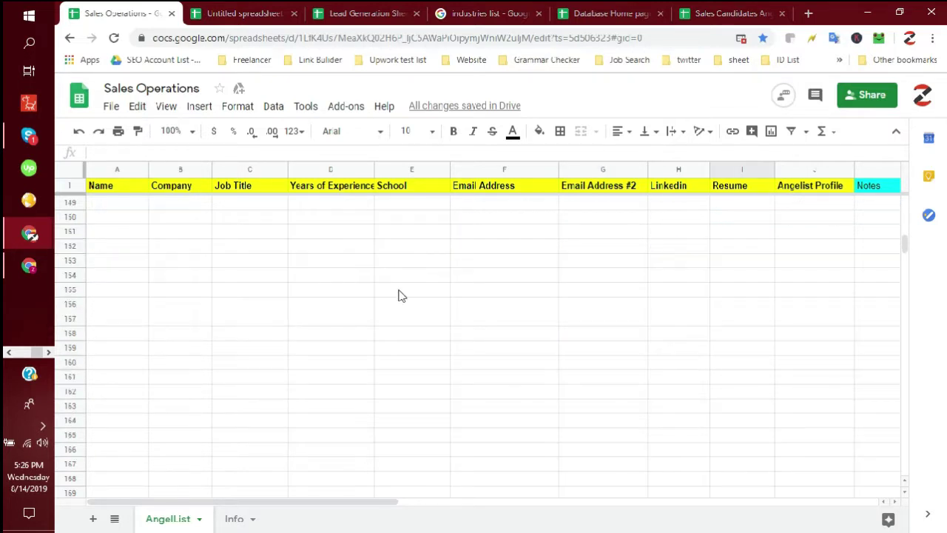
click(130, 248)
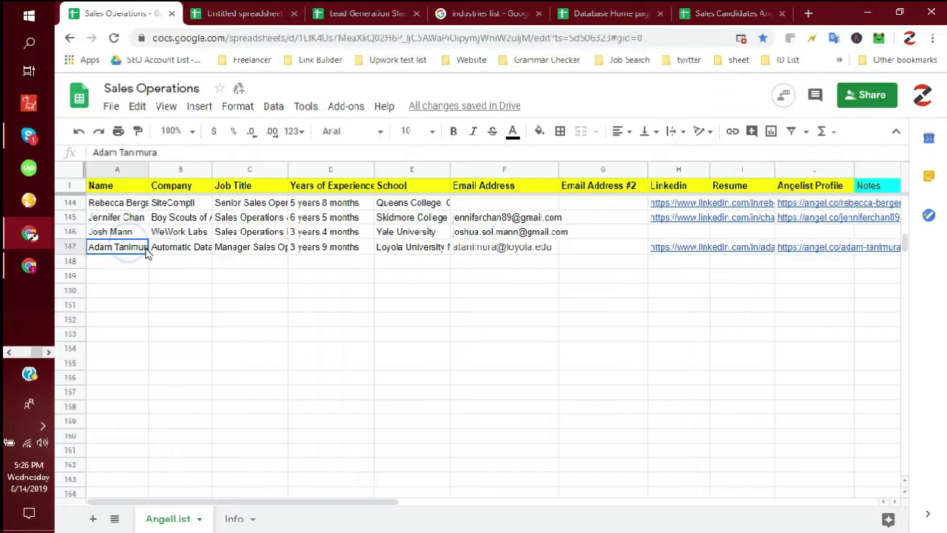
click(624, 248)
click(767, 251)
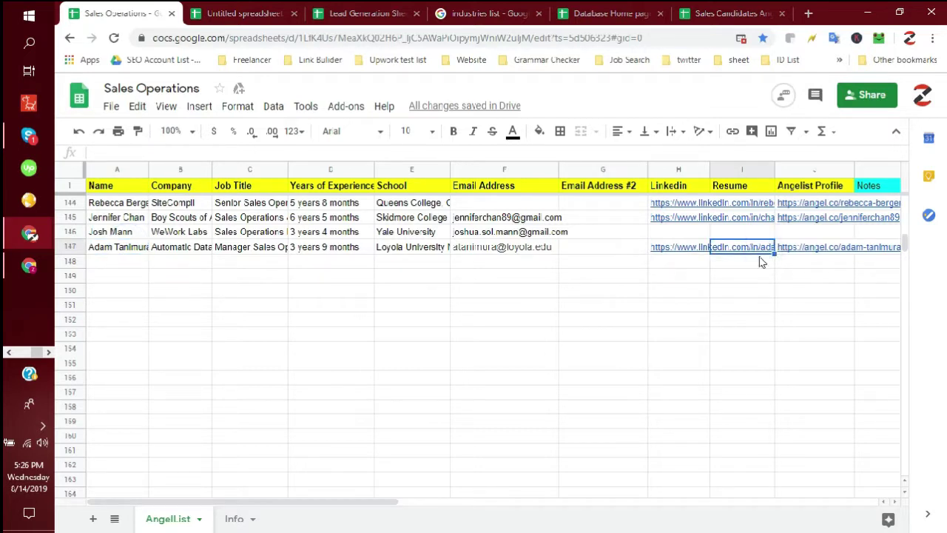
click(807, 13)
click(533, 37)
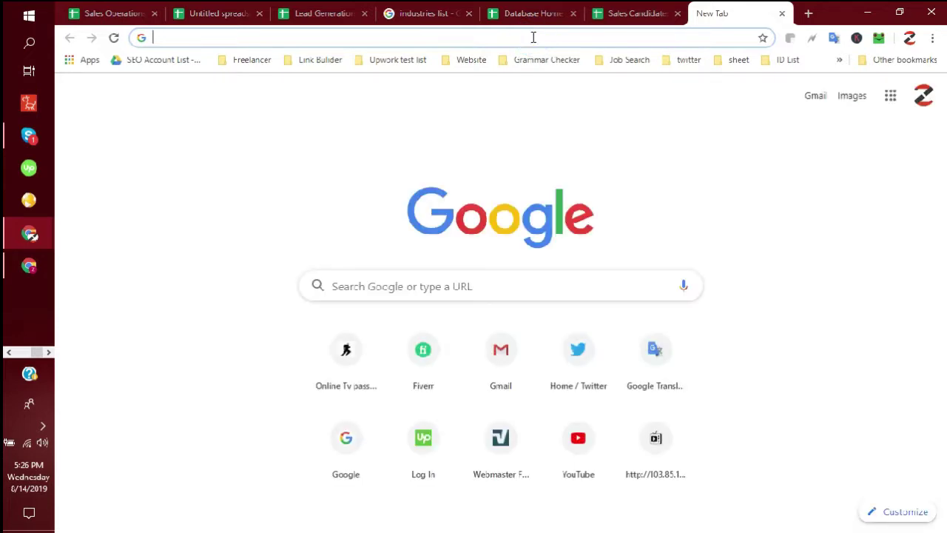
- Go to the suggested dropbox.com/home folder by entering 'drop' in the address bar
text(dropbox.com/home/Krish)
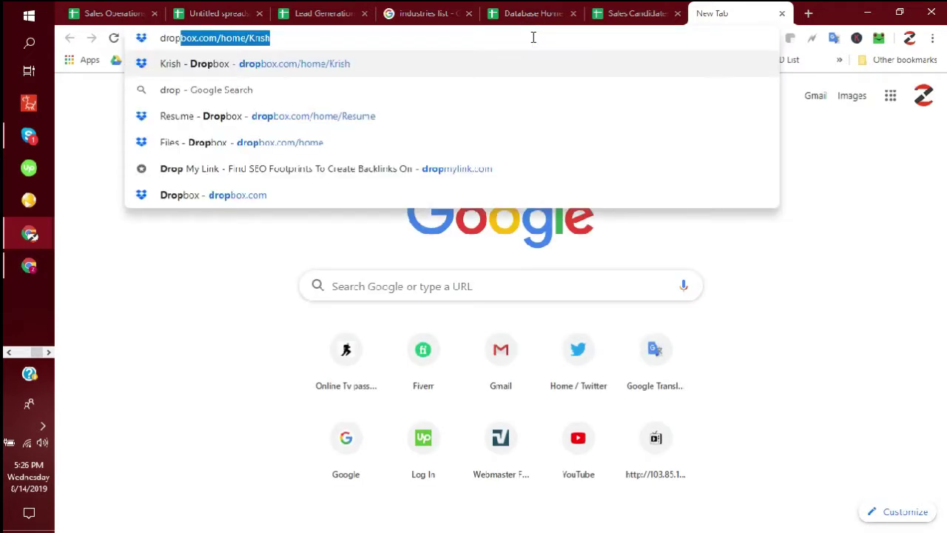
key(Return)
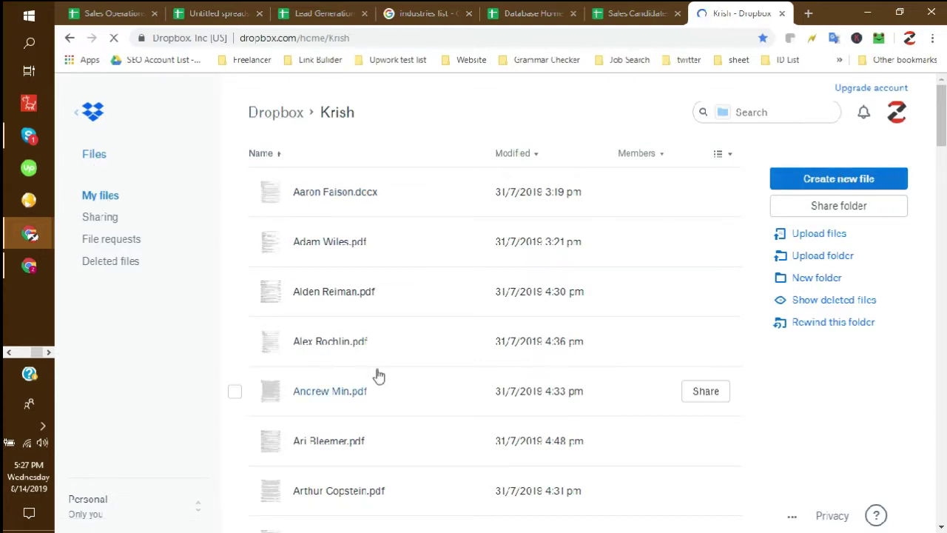
- Browse the resume folder's file list and look over the Create new file options
scroll(376, 375, down, 20)
scroll(377, 373, up, 20)
scroll(377, 372, up, 5)
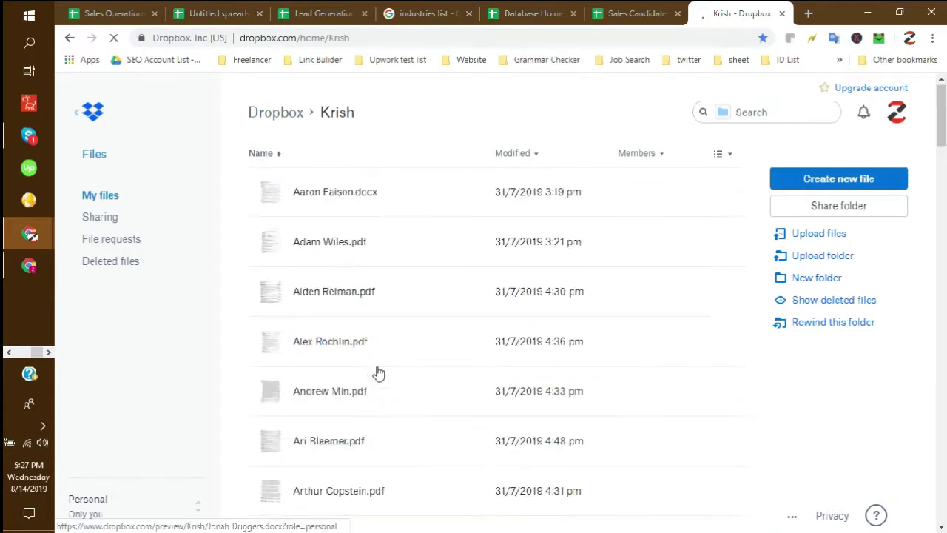
scroll(372, 414, down, 15)
scroll(369, 454, down, 20)
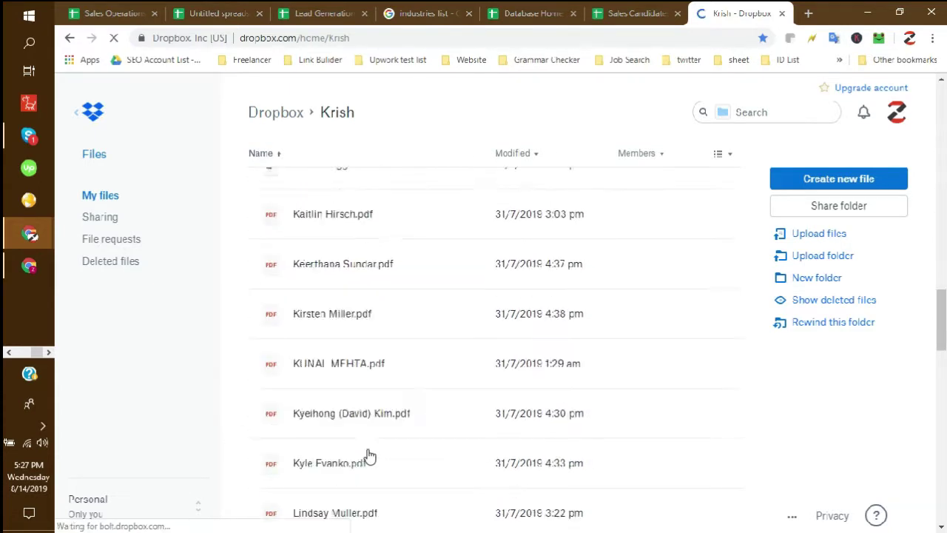
scroll(369, 454, up, 15)
scroll(369, 454, up, 15)
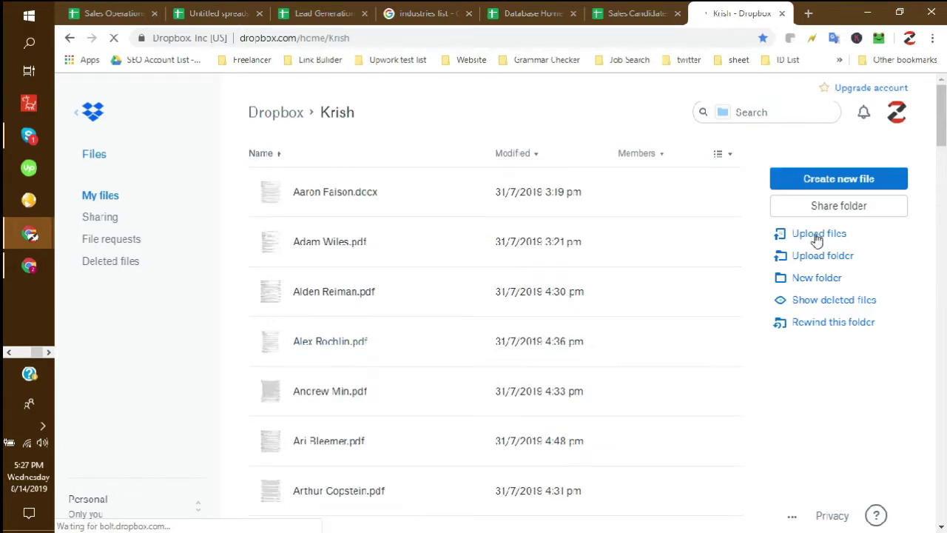
click(843, 181)
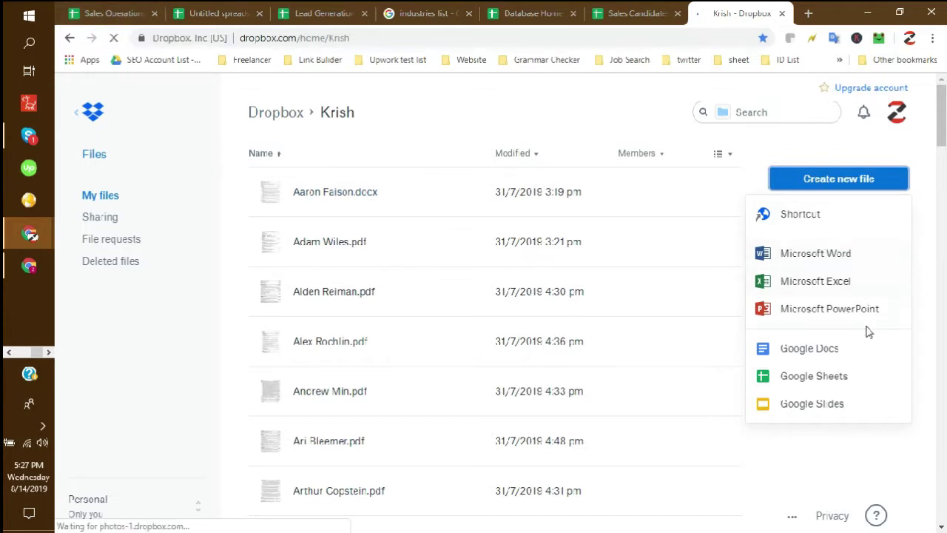
click(493, 103)
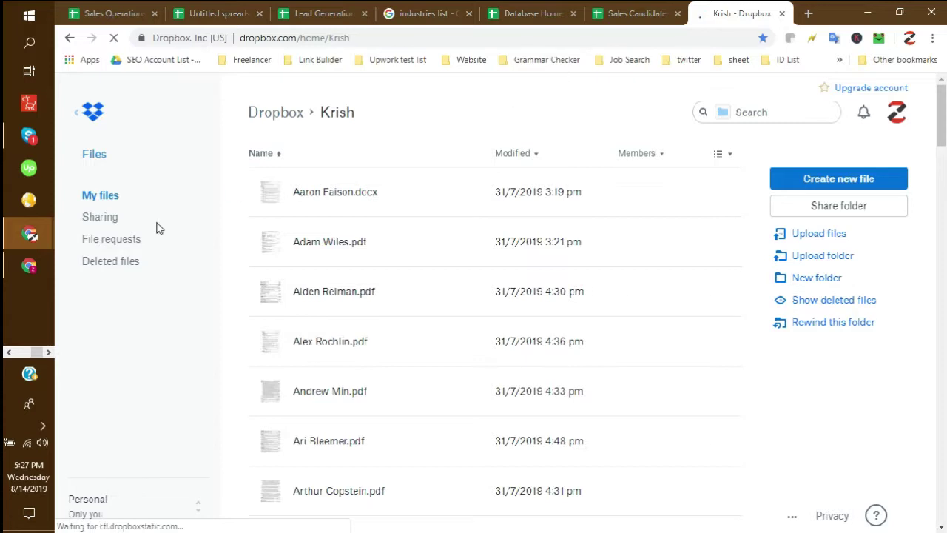
- Remove the folder name from the URL to load the top-level Dropbox Files page
double_click(327, 38)
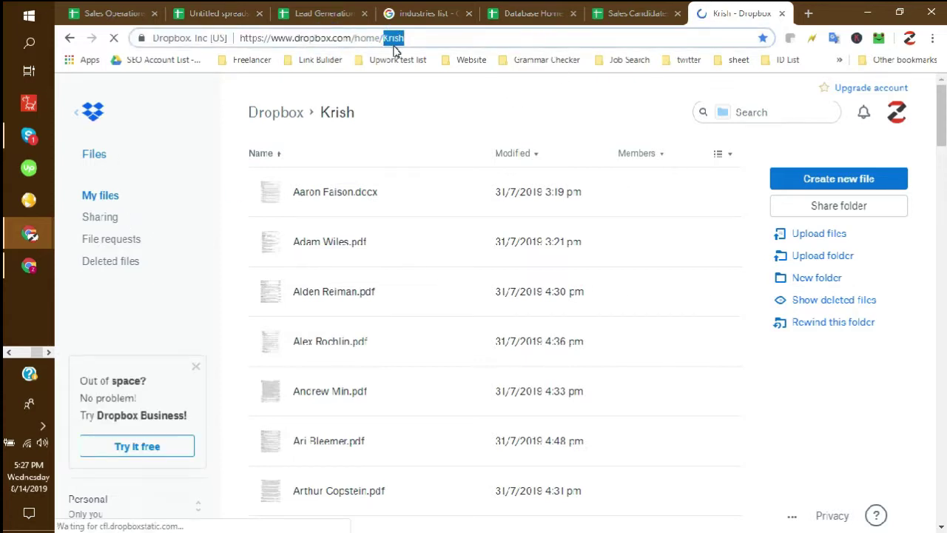
key(BackSpace)
key(Return)
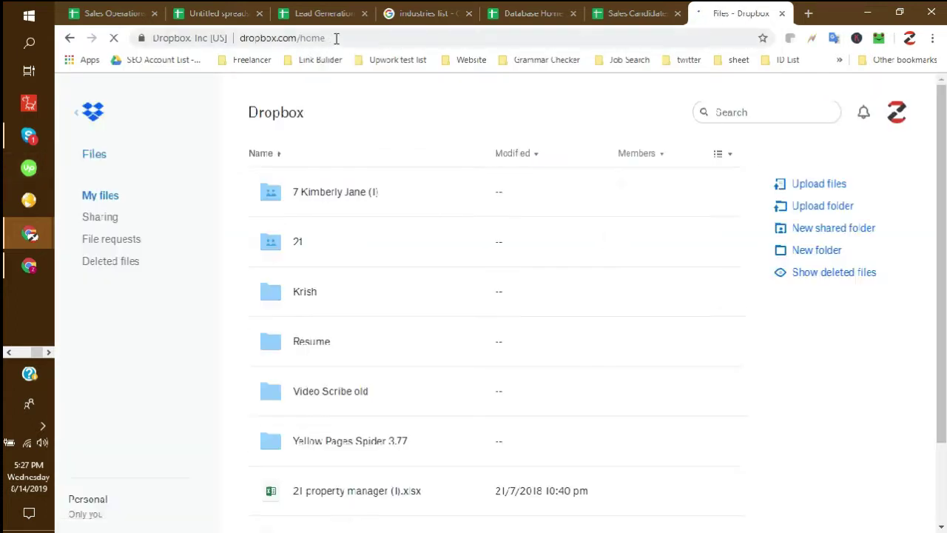
scroll(439, 370, down, 2)
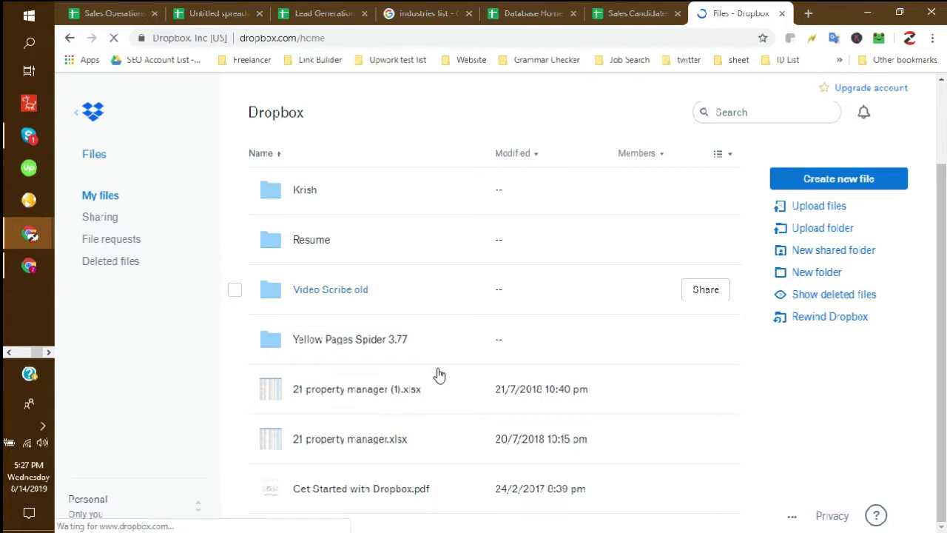
scroll(517, 385, up, 2)
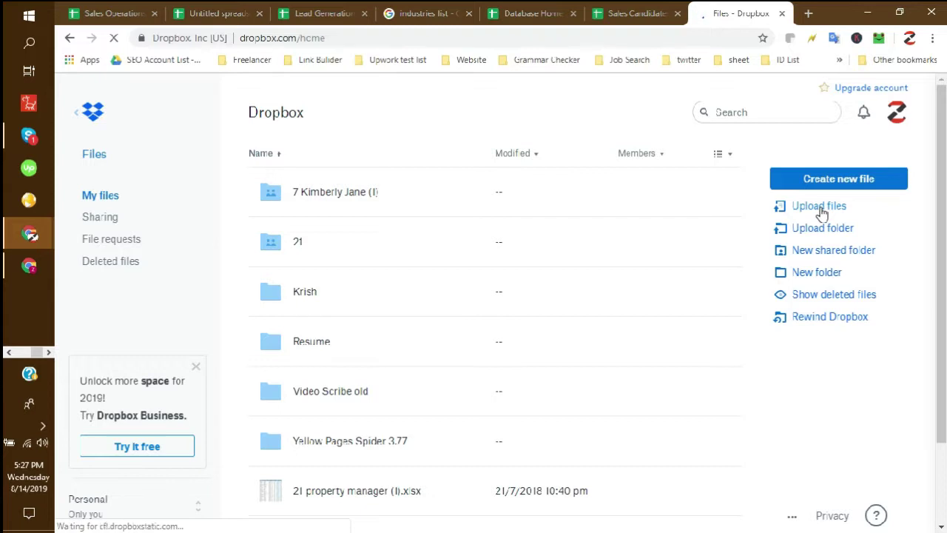
- Browse the upload picker to Documents > Sales Operator, then close it without uploading
click(816, 209)
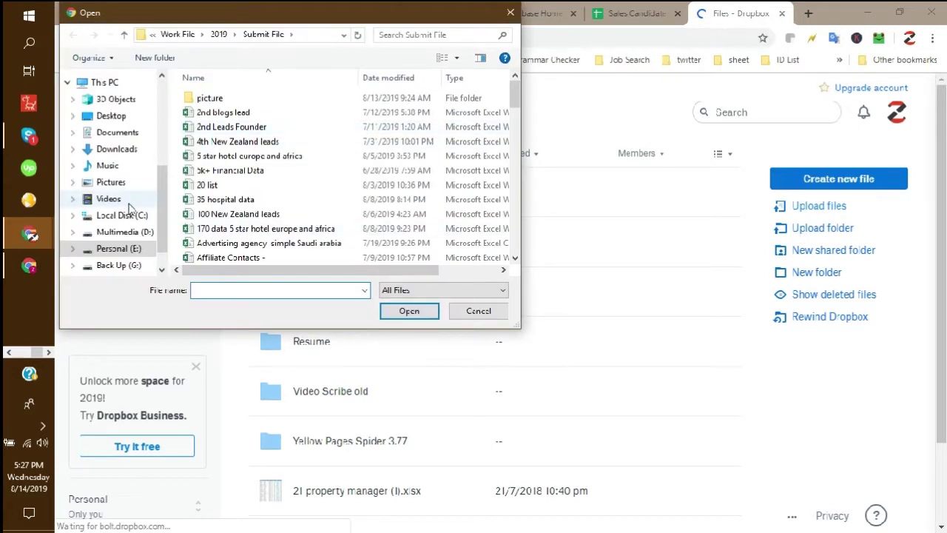
scroll(126, 231, down, 1)
scroll(104, 199, up, 4)
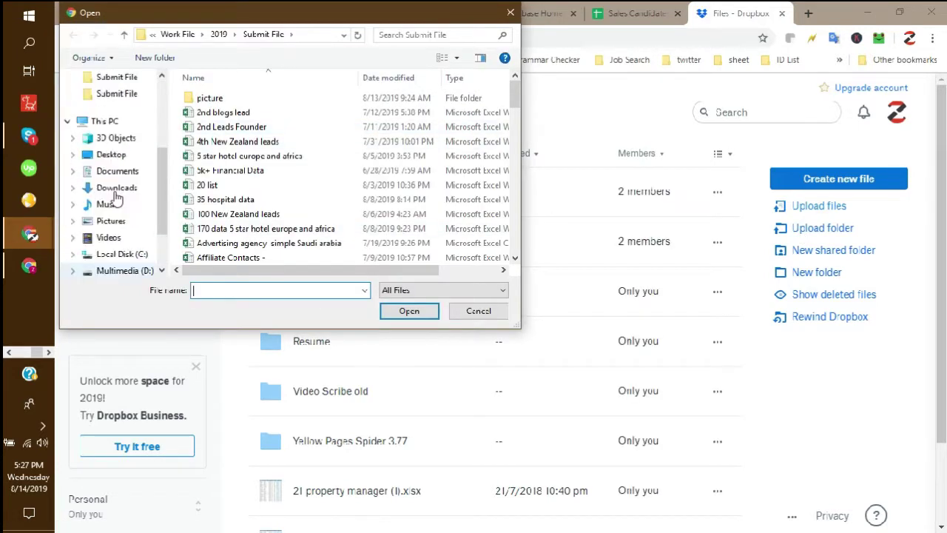
click(114, 237)
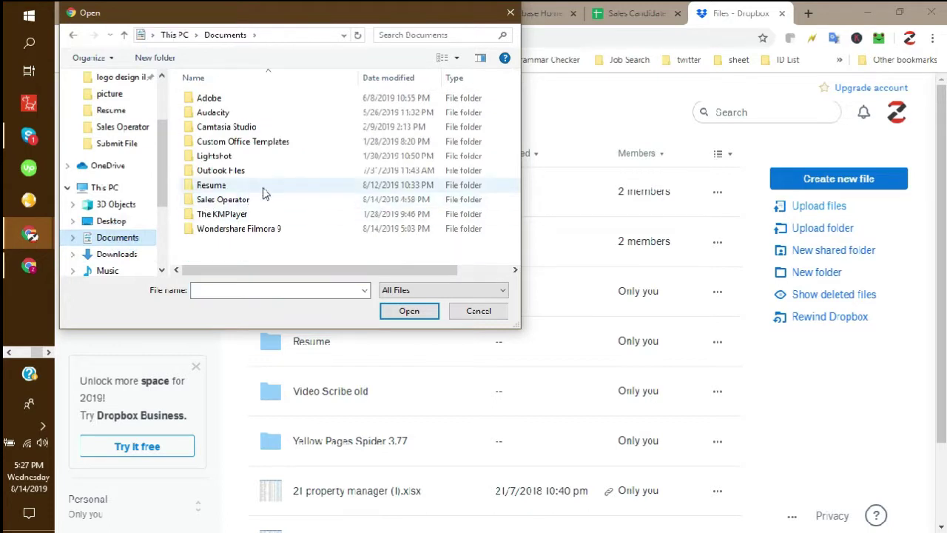
double_click(221, 200)
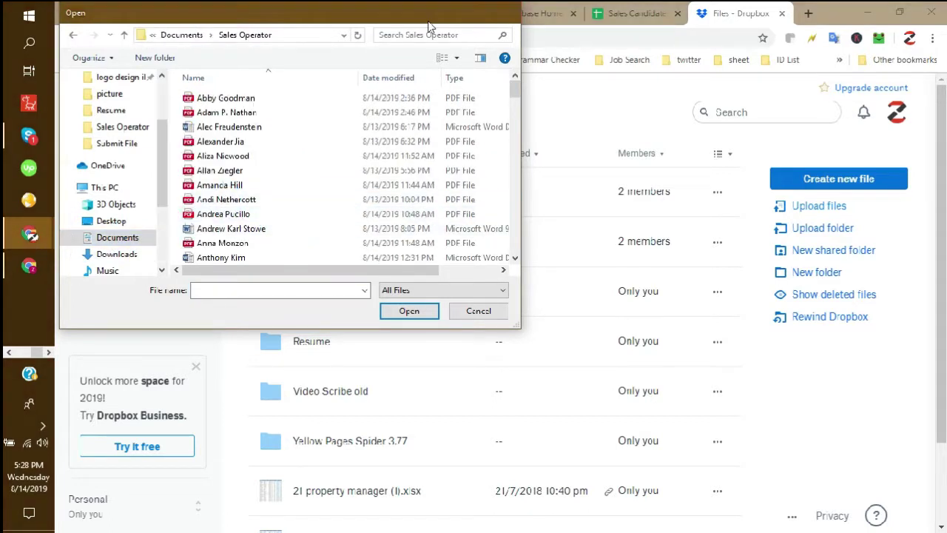
click(509, 16)
- In Sales Operations, copy the row 147 lead's name and check its empty G147 and I147 cells
click(107, 13)
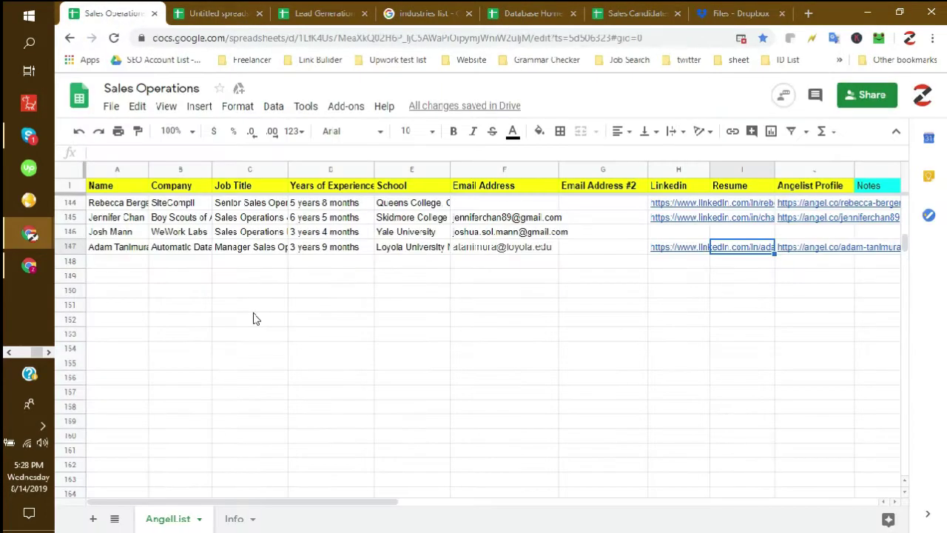
click(116, 247)
key(ctrl+c)
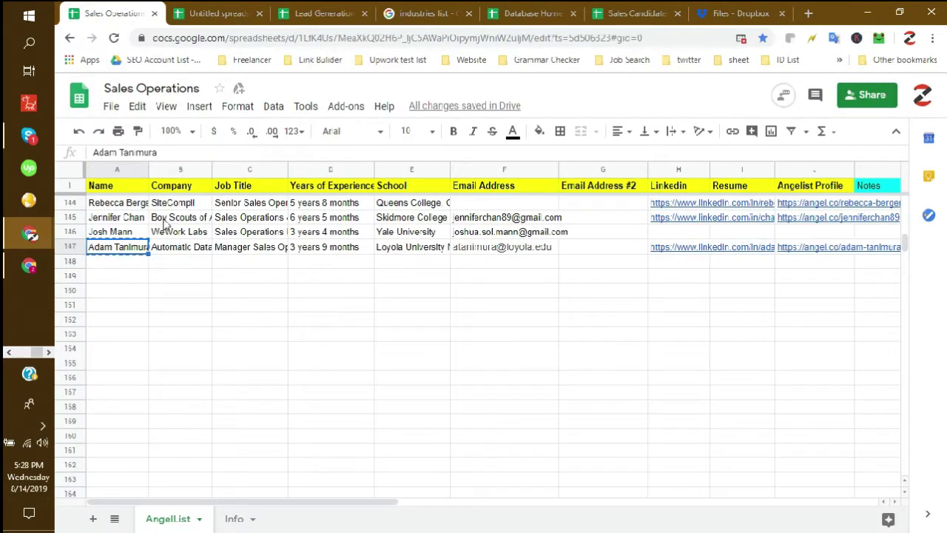
click(607, 248)
click(757, 249)
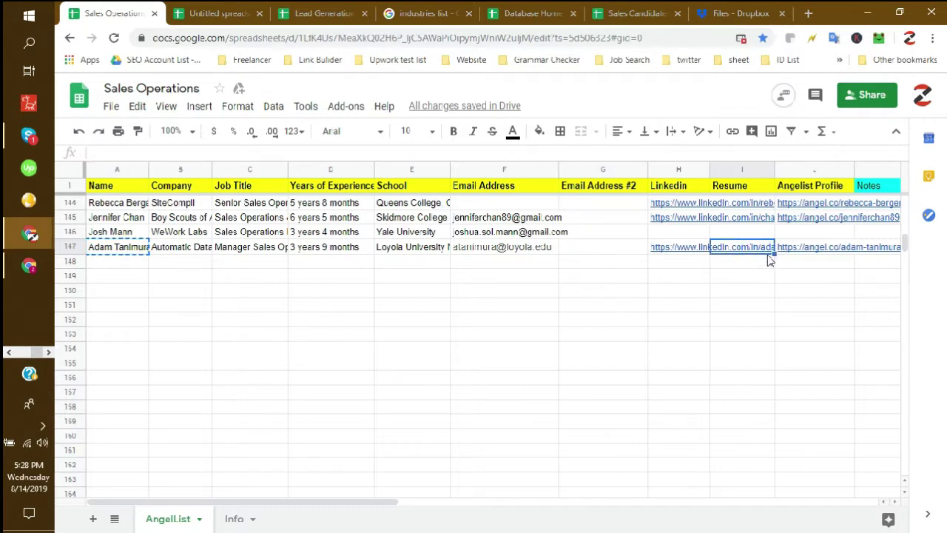
- Select the row 146 lead, whose LinkedIn and Resume cells are empty, then start a Dropbox upload
scroll(752, 276, up, 2)
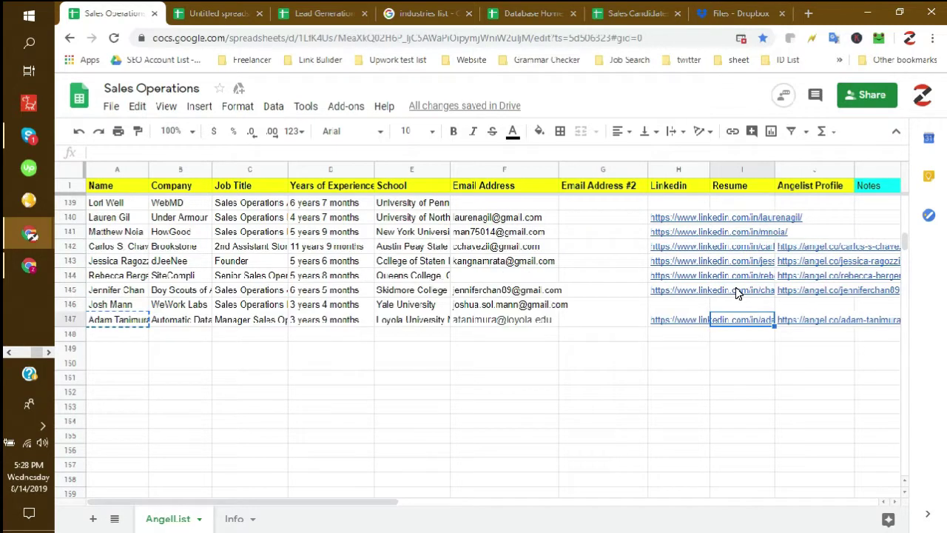
click(680, 302)
click(729, 304)
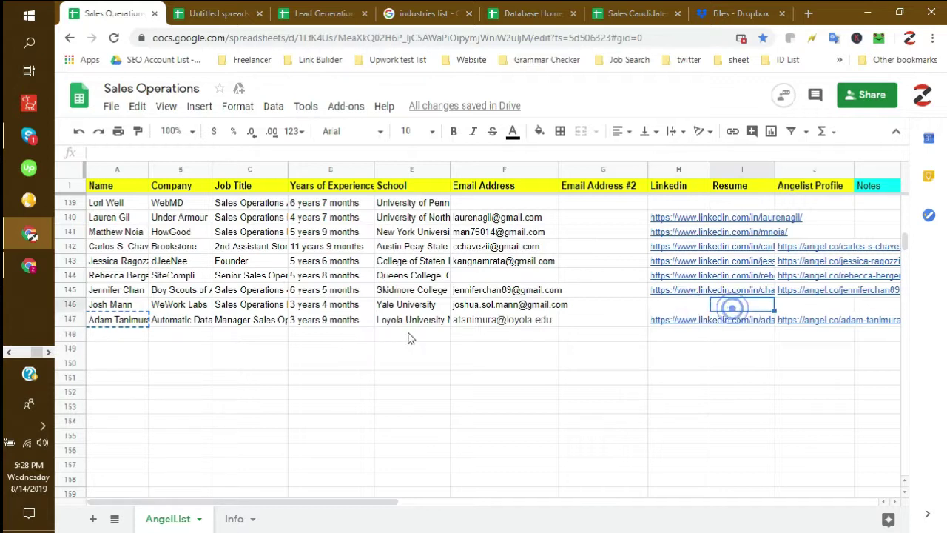
click(126, 305)
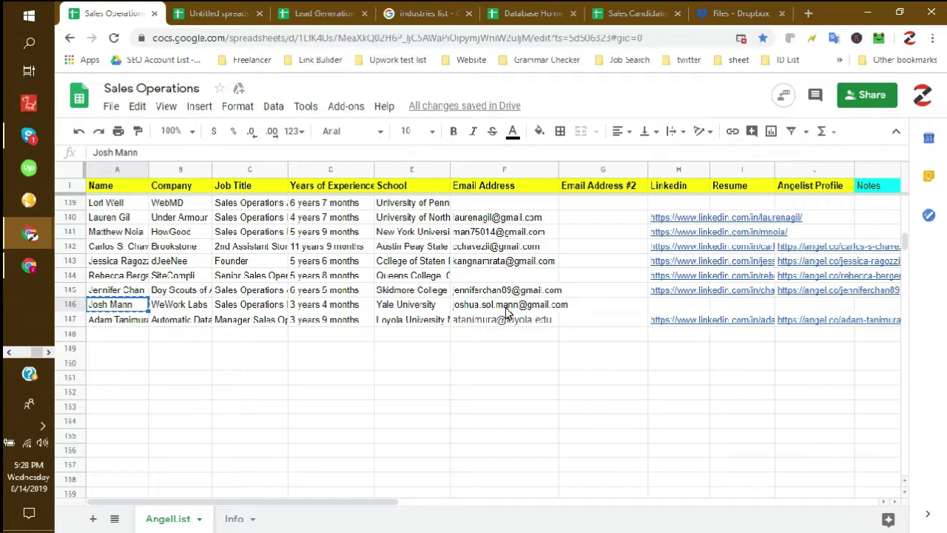
click(734, 14)
click(812, 209)
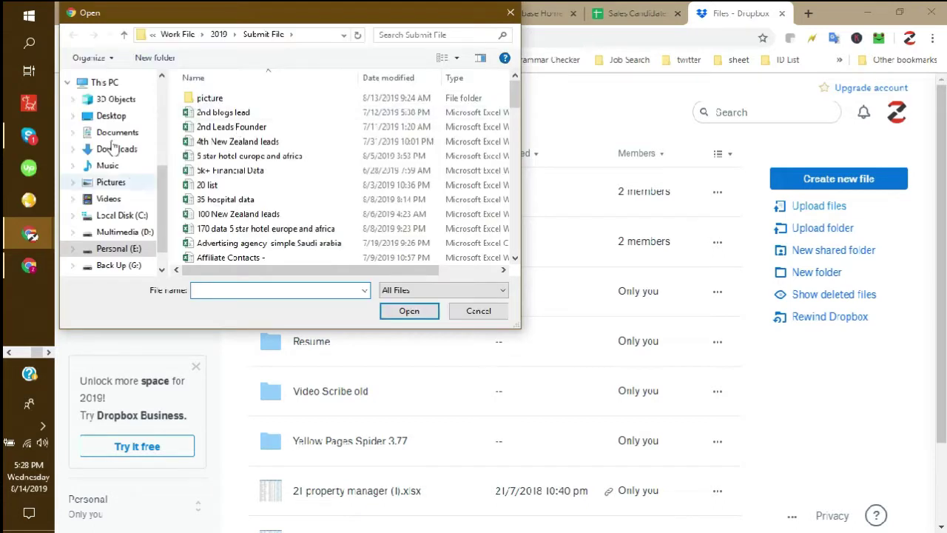
- Upload the row 146 lead's resume PDF from Documents > Sales Operator, found by the lead's name
click(118, 133)
double_click(233, 199)
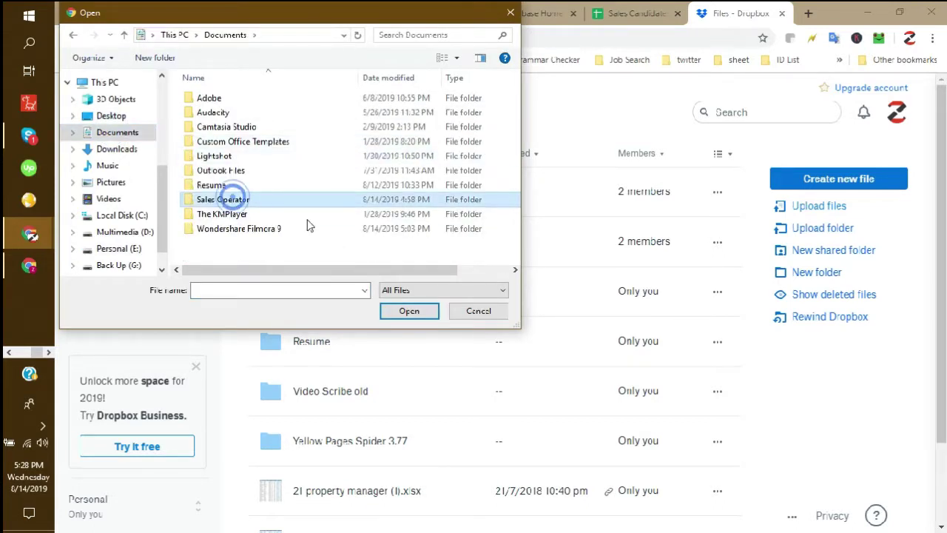
click(416, 36)
click(252, 288)
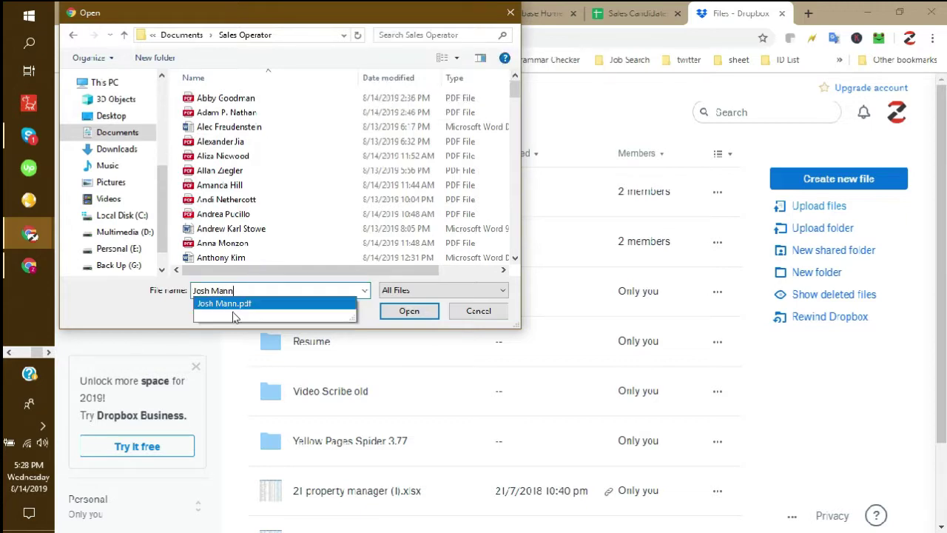
click(245, 305)
click(420, 312)
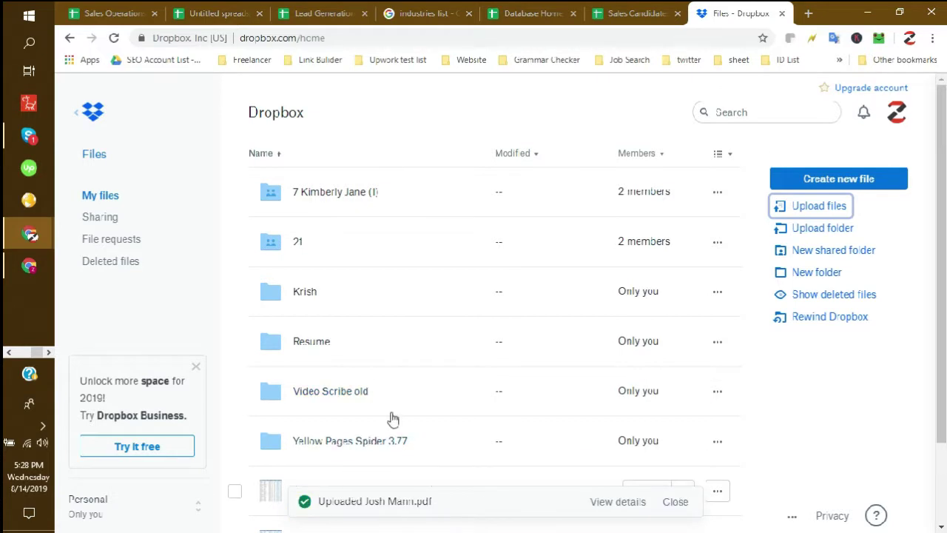
click(618, 502)
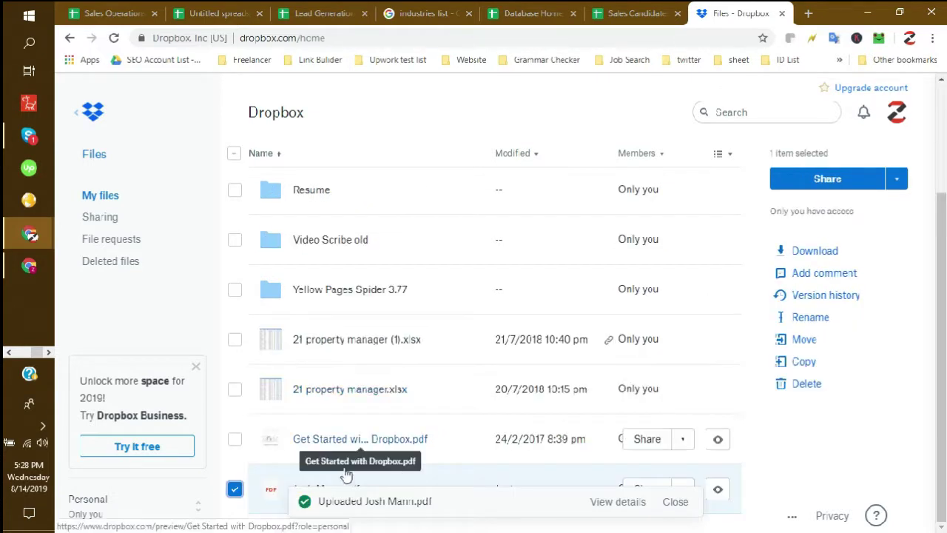
- Create and copy a view-only Dropbox link for the uploaded resume PDF, then return to Sales Operations
click(675, 501)
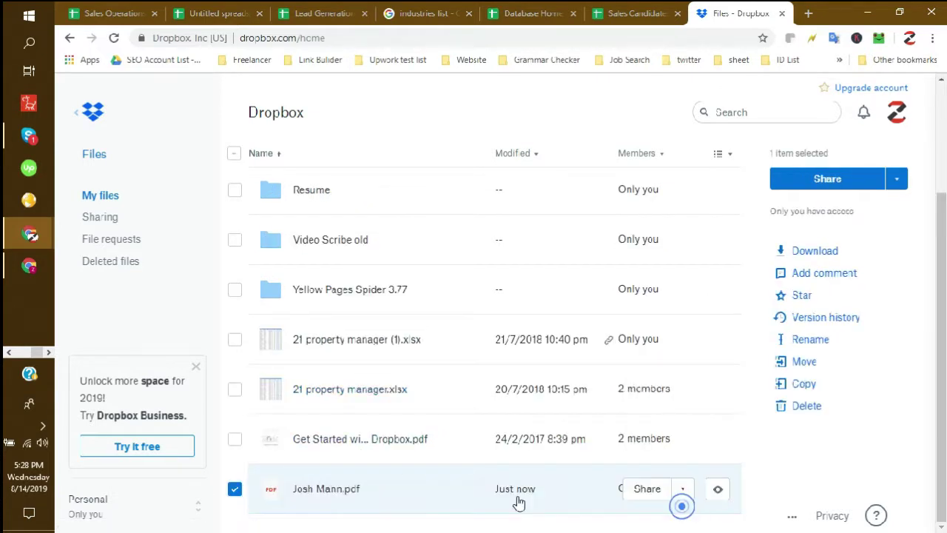
click(647, 490)
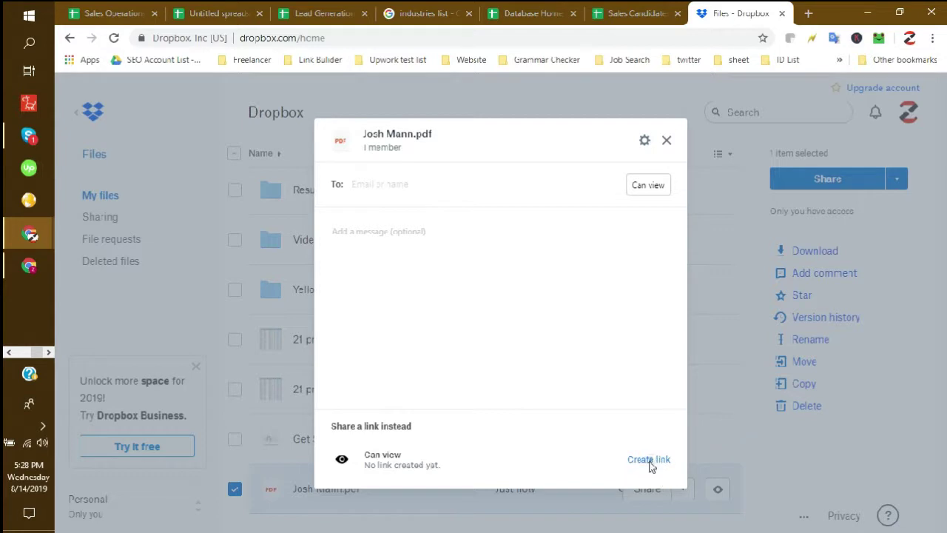
click(646, 464)
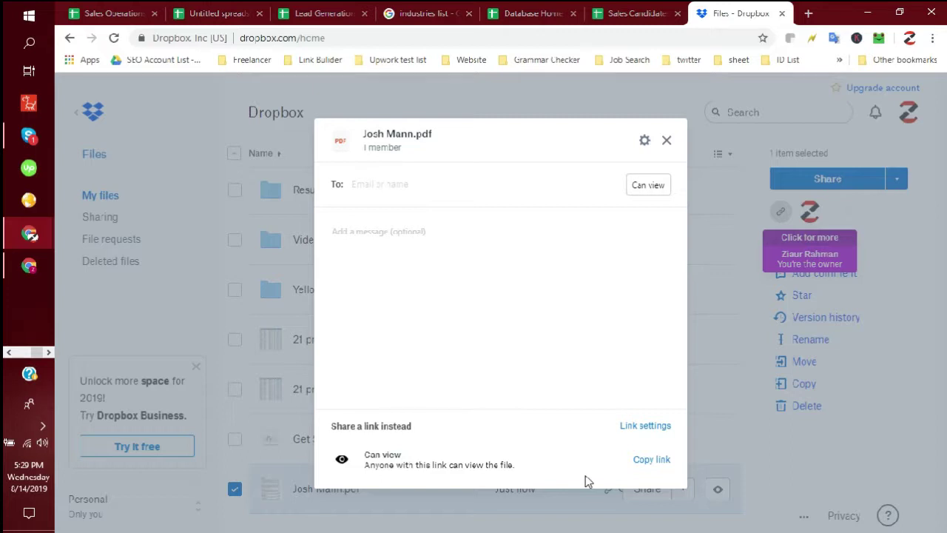
click(649, 460)
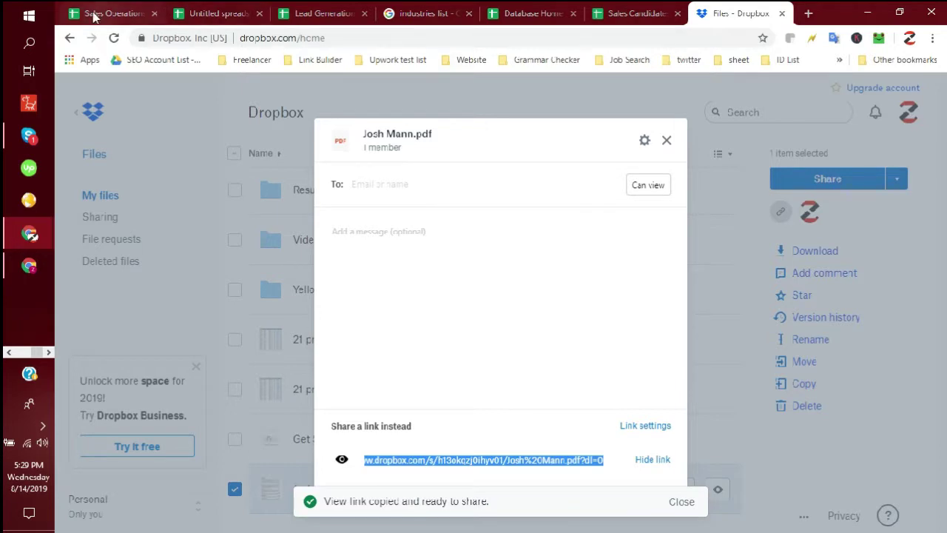
click(95, 15)
- Paste the Dropbox resume link into the Resume cell I146
click(743, 307)
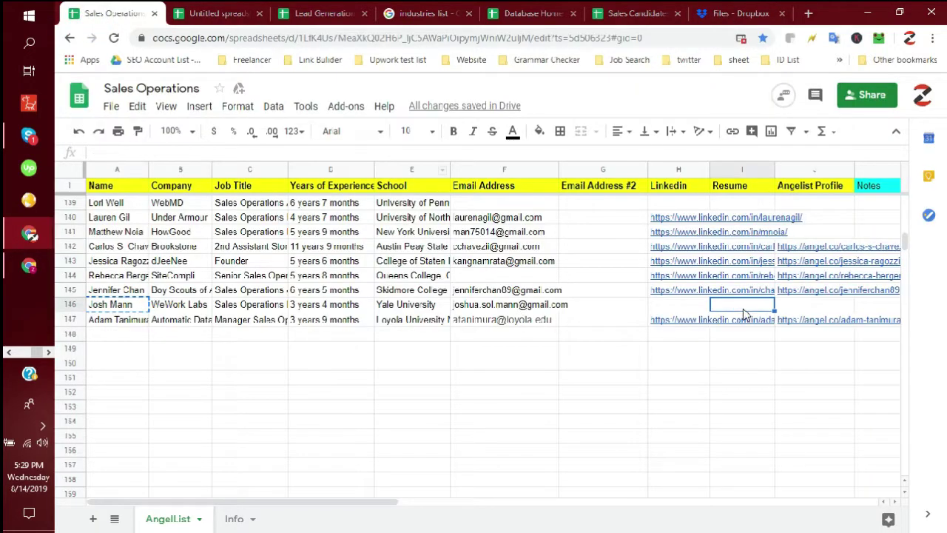
key(ctrl+v)
click(736, 347)
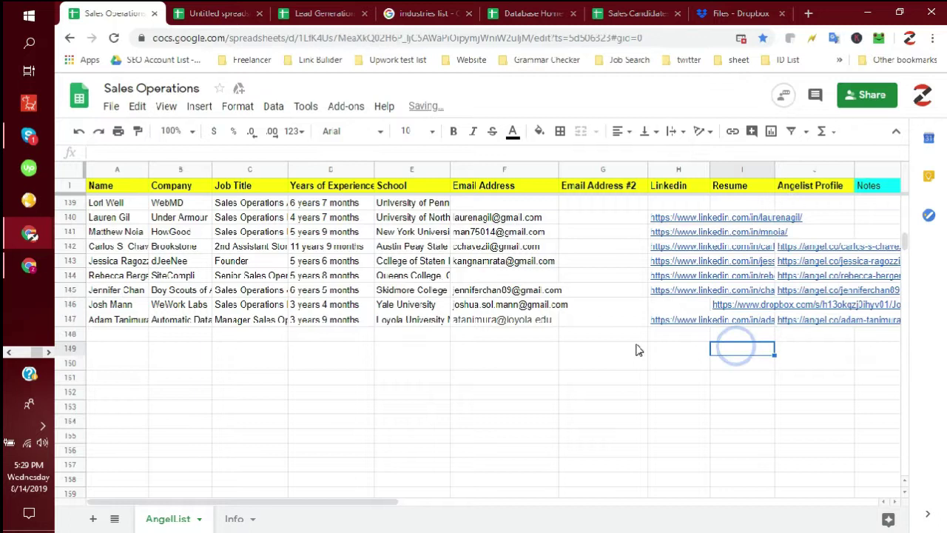
- Select the empty rows from 148 down to 154, across to the Notes column
drag(627, 334, 122, 337)
click(318, 417)
scroll(566, 385, down, 1)
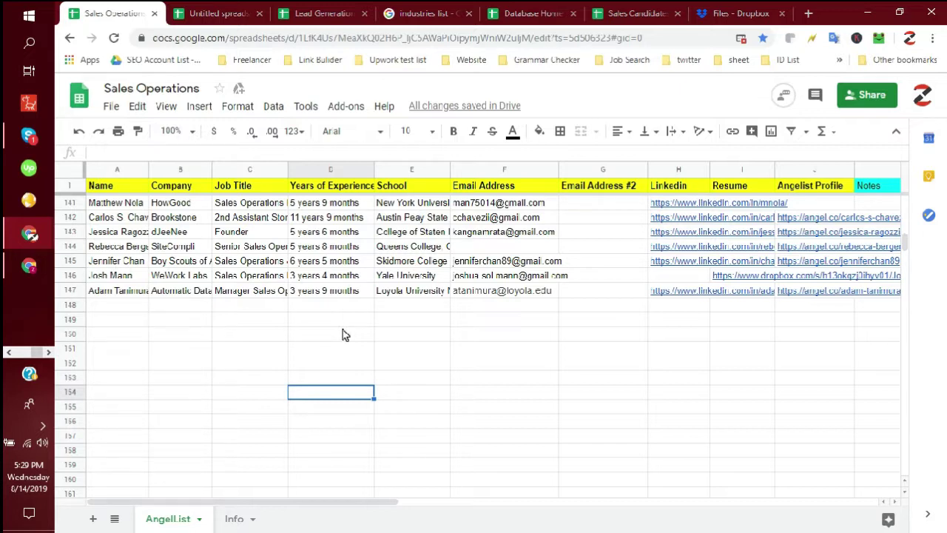
click(161, 306)
drag(111, 305, 905, 332)
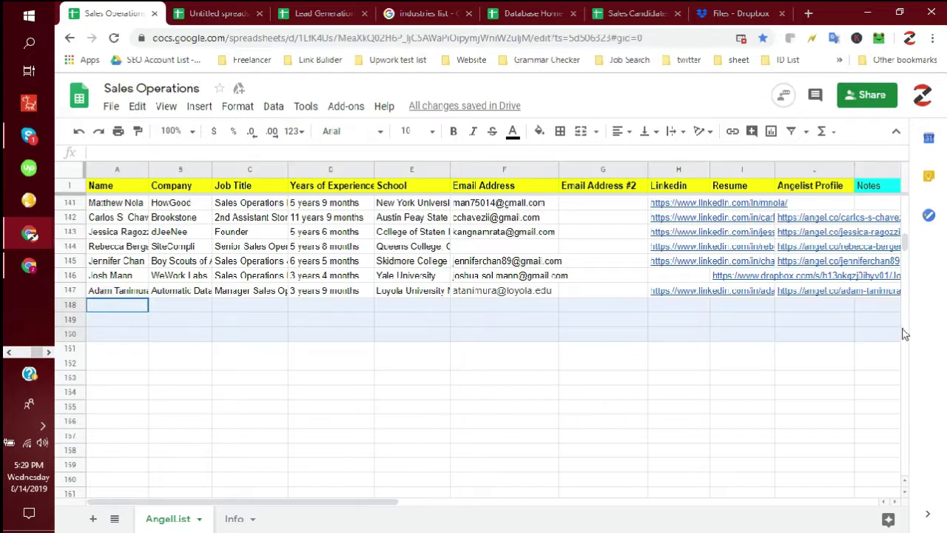
click(388, 350)
click(137, 309)
drag(143, 309, 864, 312)
scroll(616, 371, down, 2)
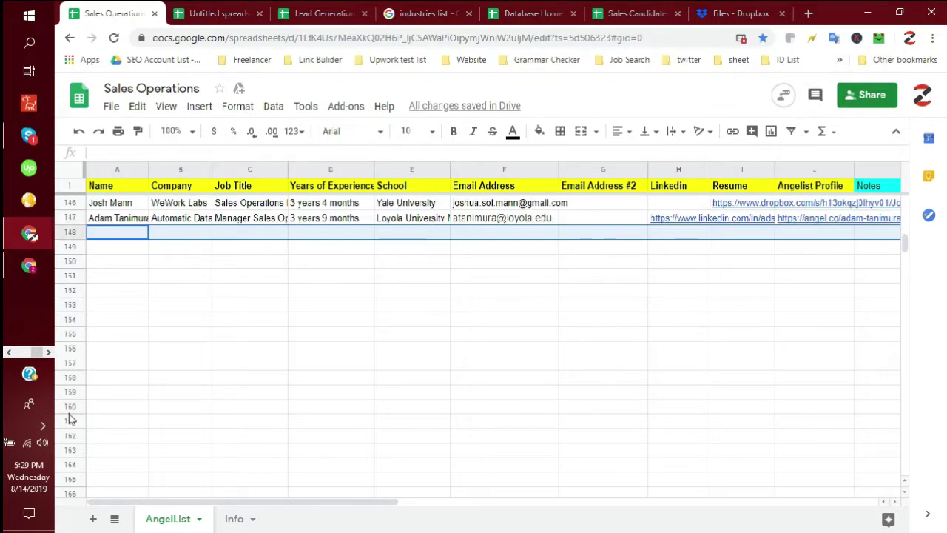
click(42, 428)
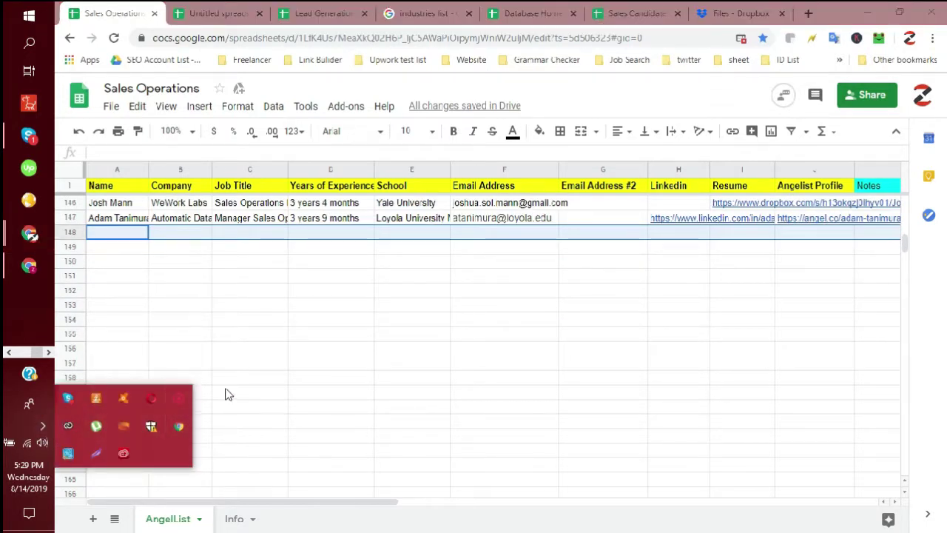
click(406, 305)
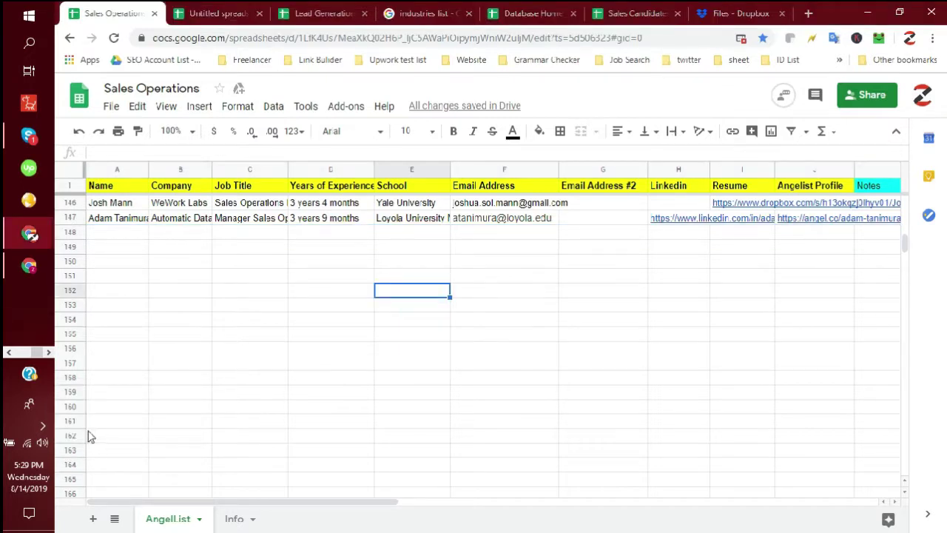
click(243, 307)
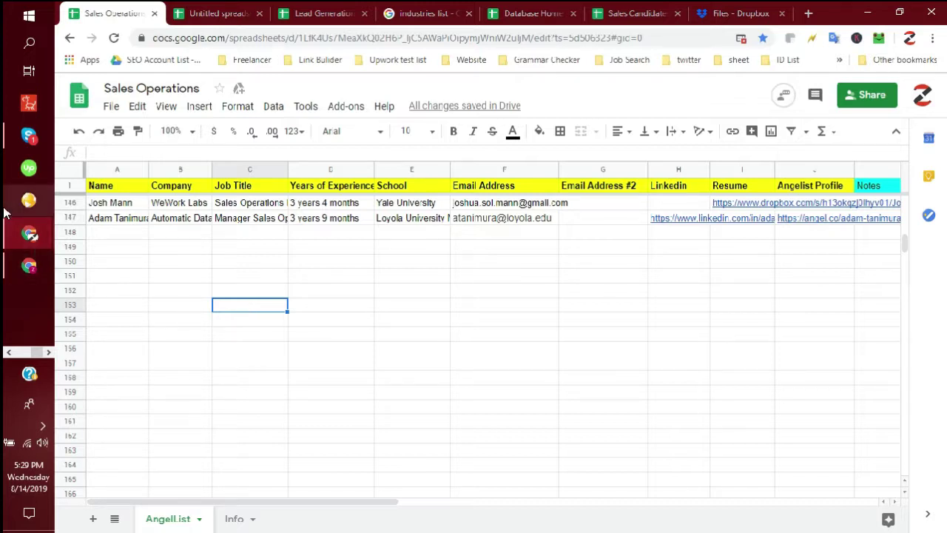
- Bring AngelList Talent full-screen over Sheets, showing the 207 candidates filtered by 2010–2017 graduation years
click(881, 9)
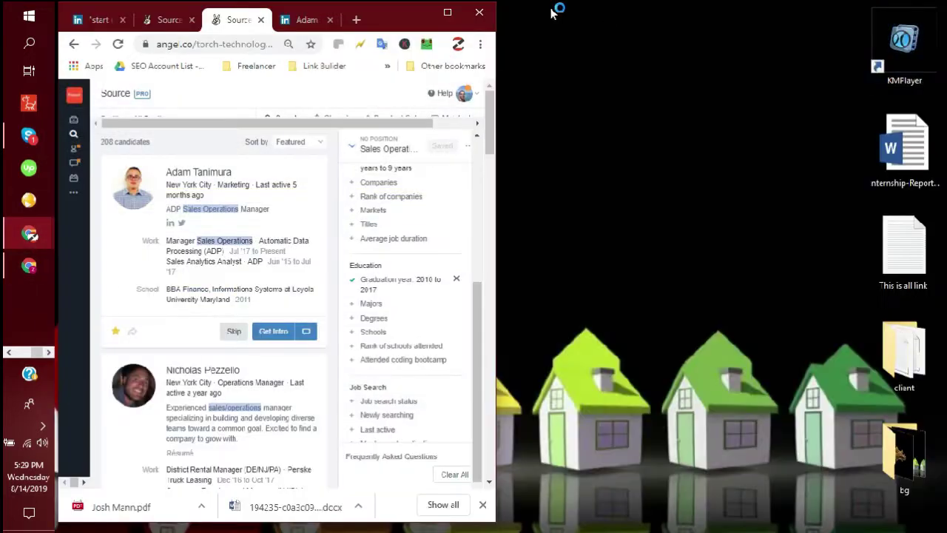
double_click(449, 15)
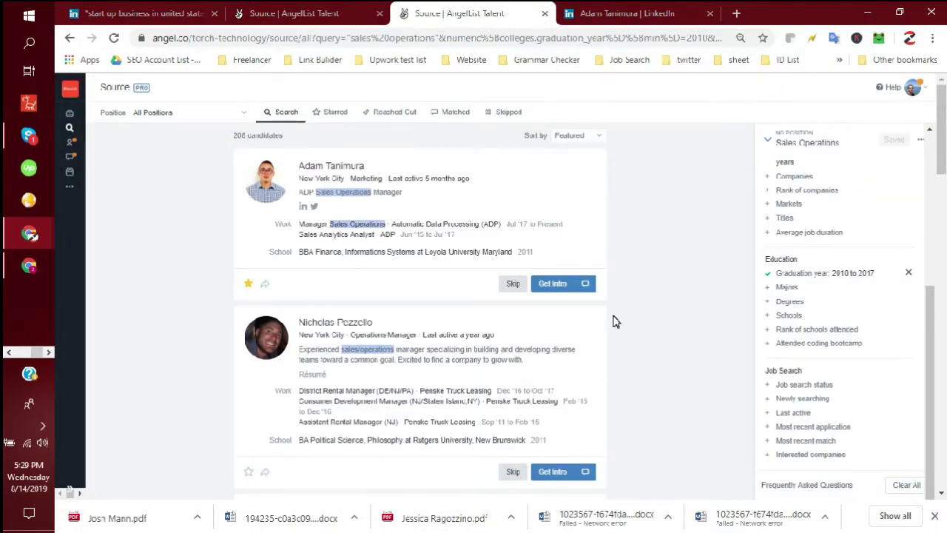
click(657, 285)
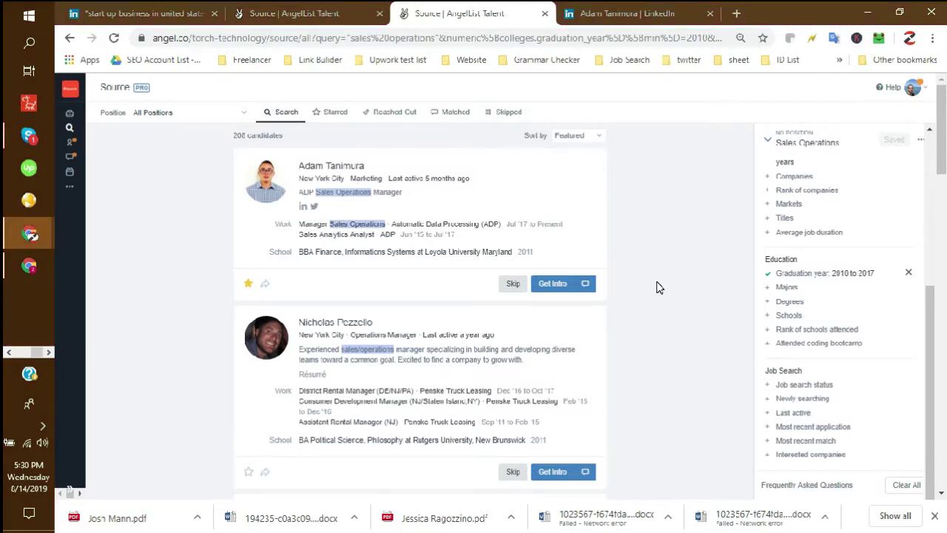
click(654, 295)
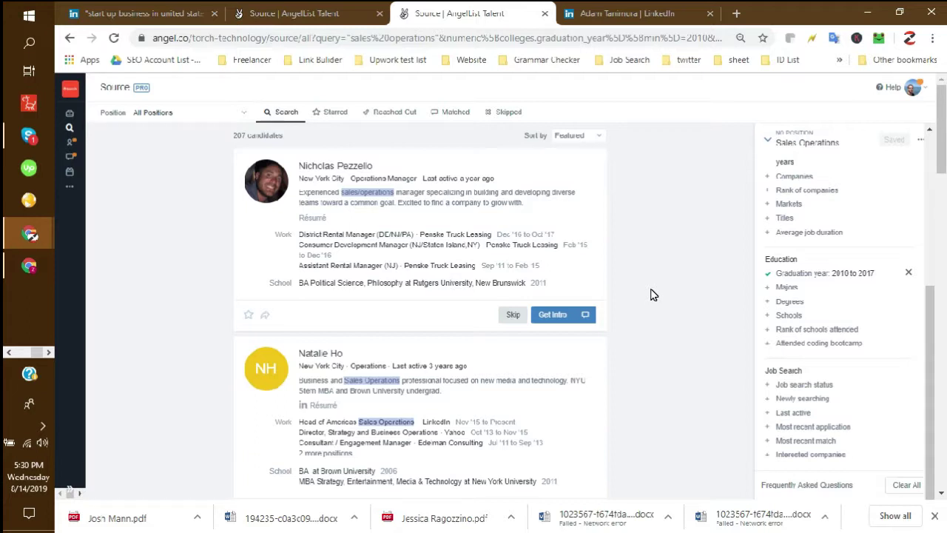
click(651, 295)
- Stop the screen recording from the system tray's recorder controls
click(42, 427)
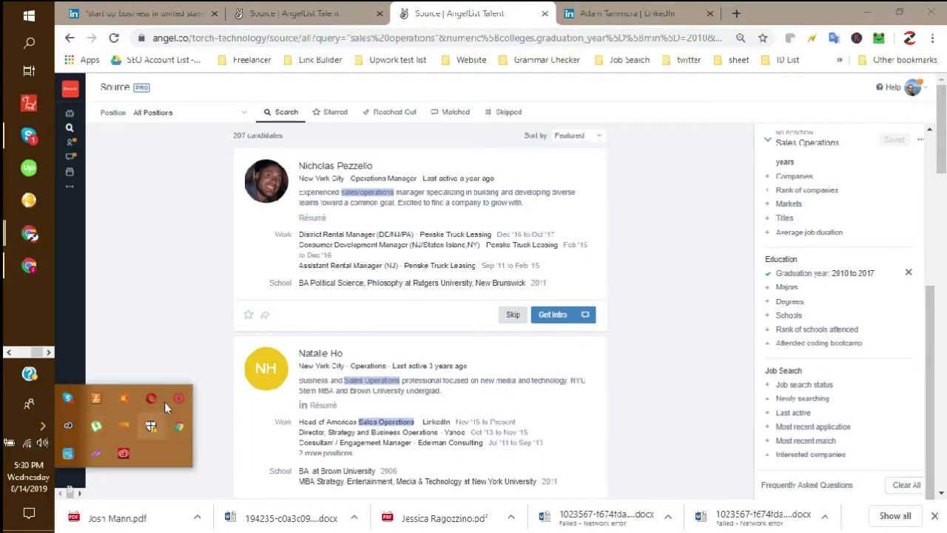
click(294, 416)
click(259, 410)
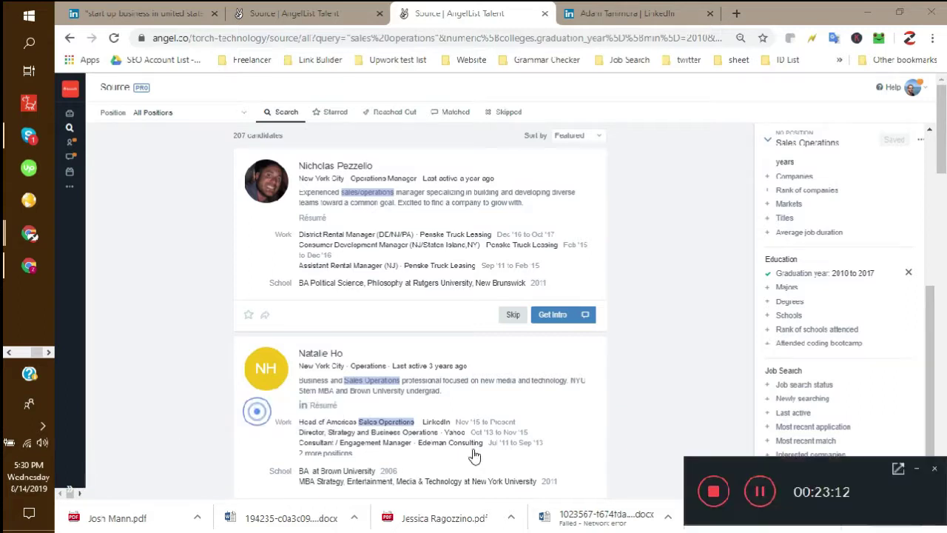
click(714, 492)
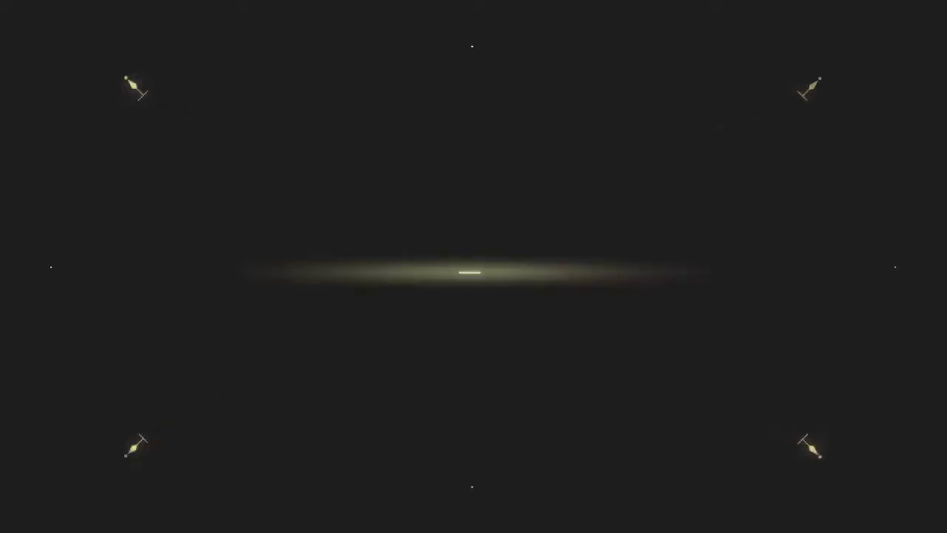